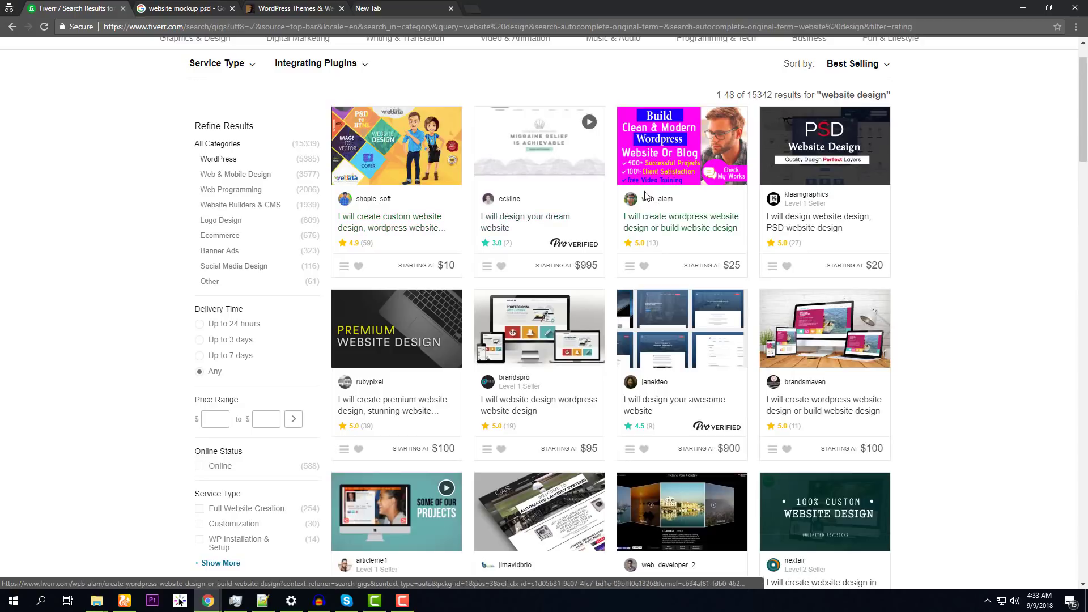
# Browse the Fiverr search results for website design gigs and examine their thumbnail images
pyautogui.scroll(-4, 564, 295)
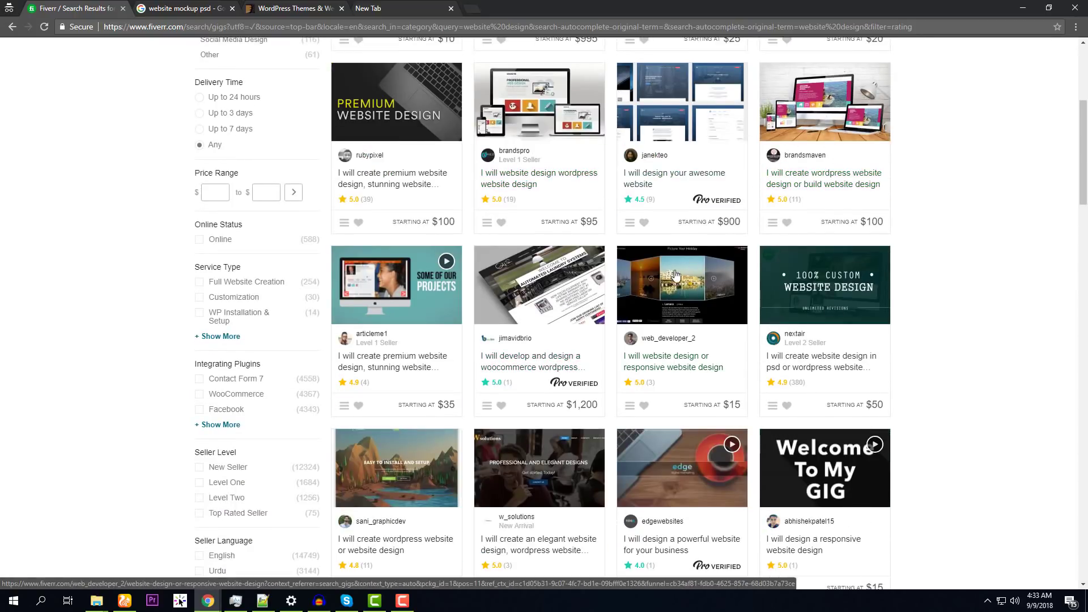
pyautogui.scroll(-2, 645, 285)
pyautogui.scroll(-1, 645, 283)
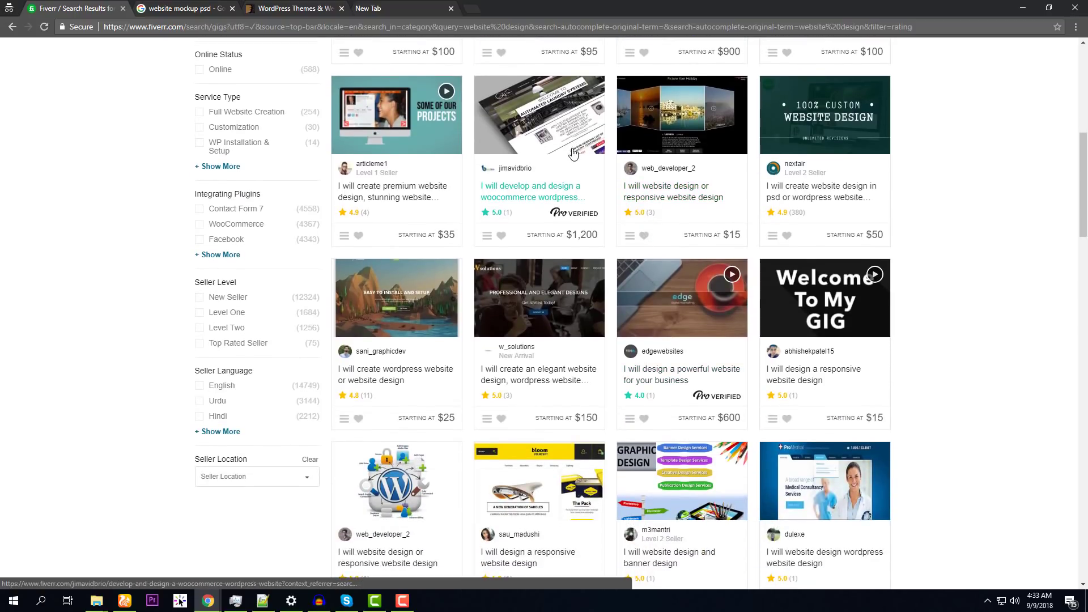
pyautogui.scroll(-3, 540, 266)
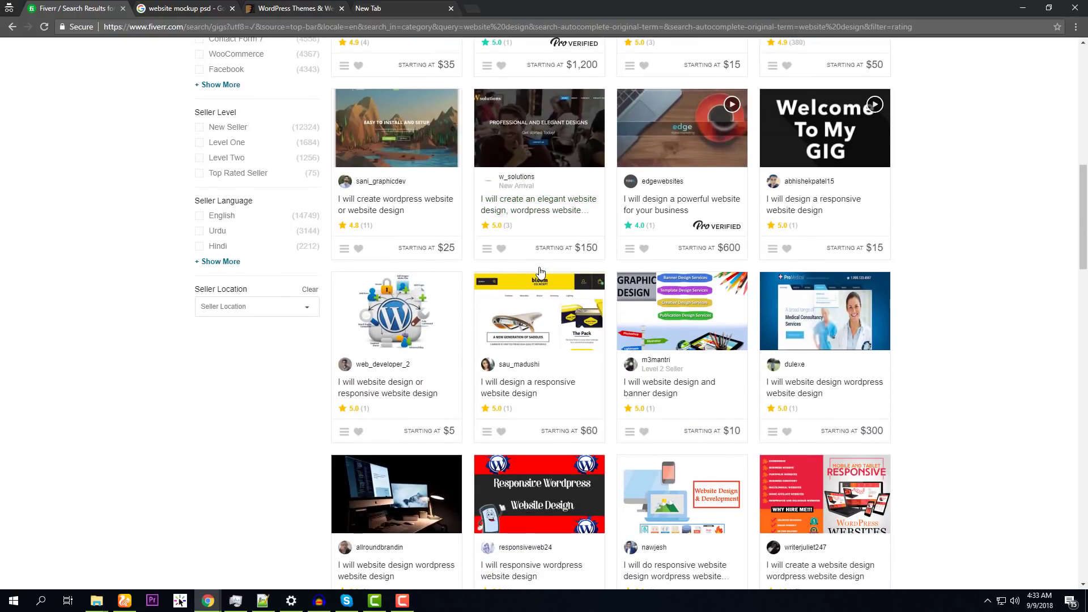
pyautogui.scroll(9, 540, 272)
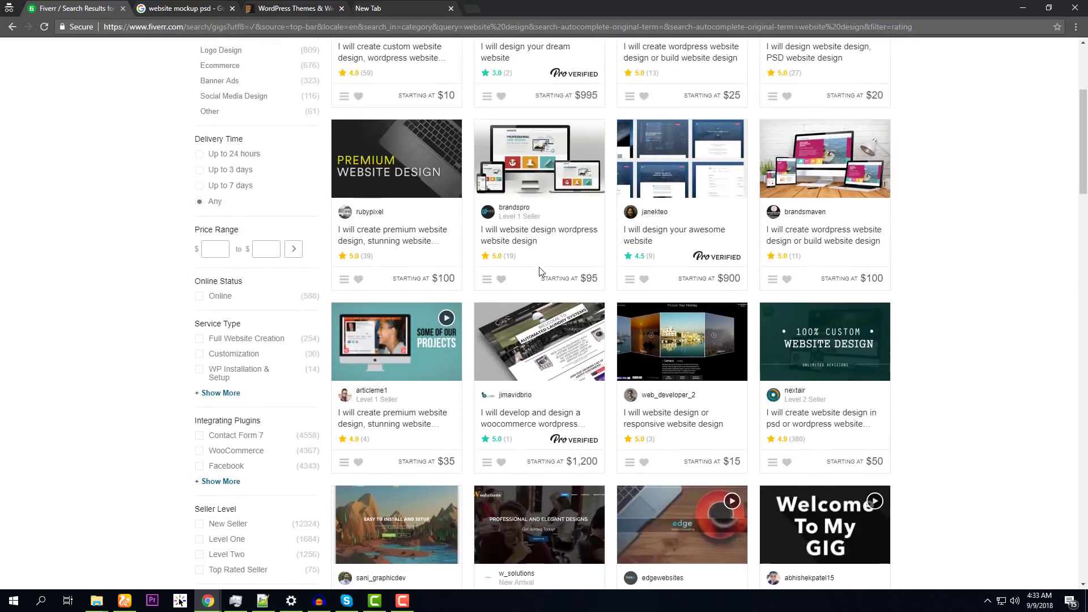
pyautogui.scroll(2, 539, 272)
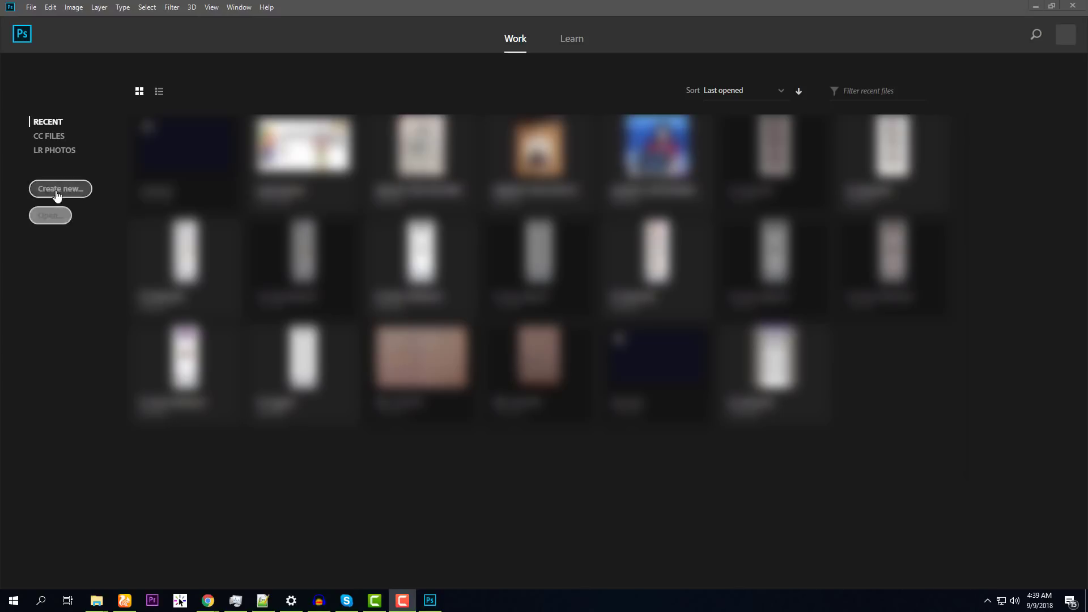
# Switch to Photoshop and create a new document 550 pixels wide and 370 pixels high
pyautogui.hotkey('ctrl', 'n')
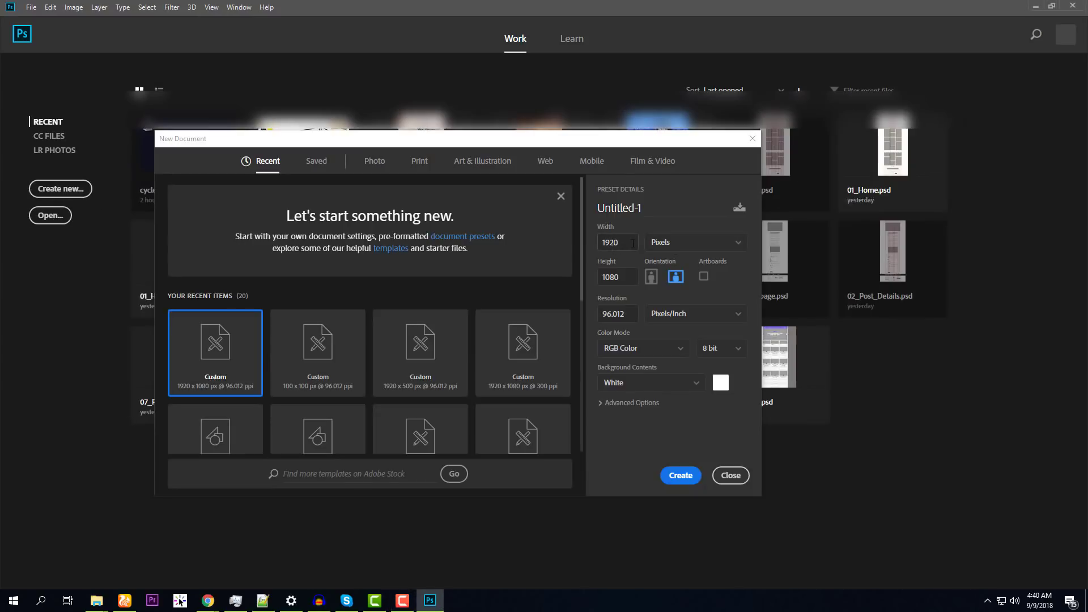
pyautogui.write('550')
pyautogui.press('Tab')
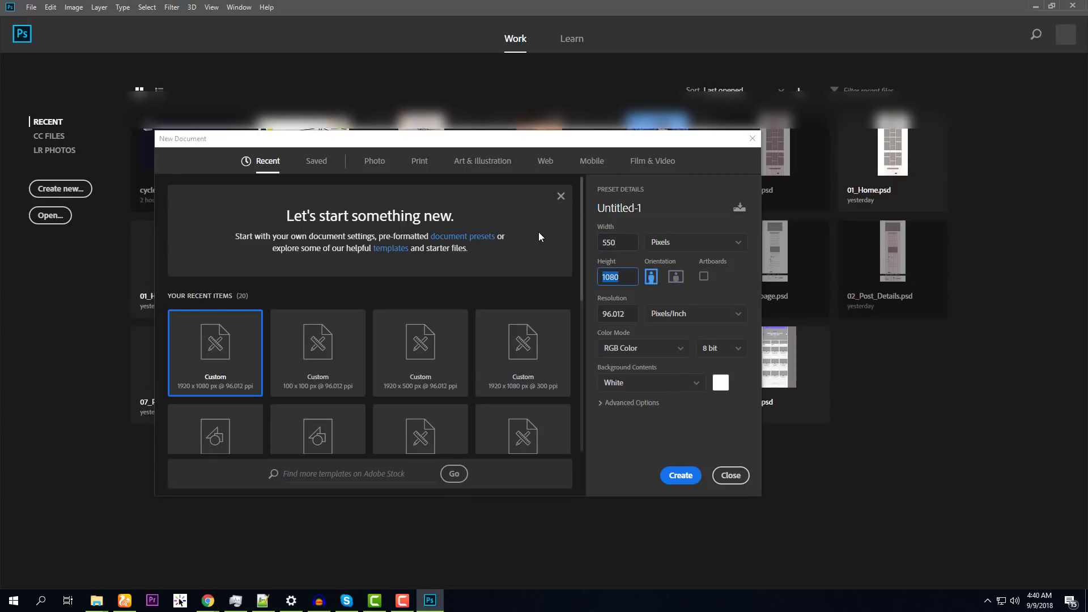
pyautogui.write('370')
pyautogui.press('Return')
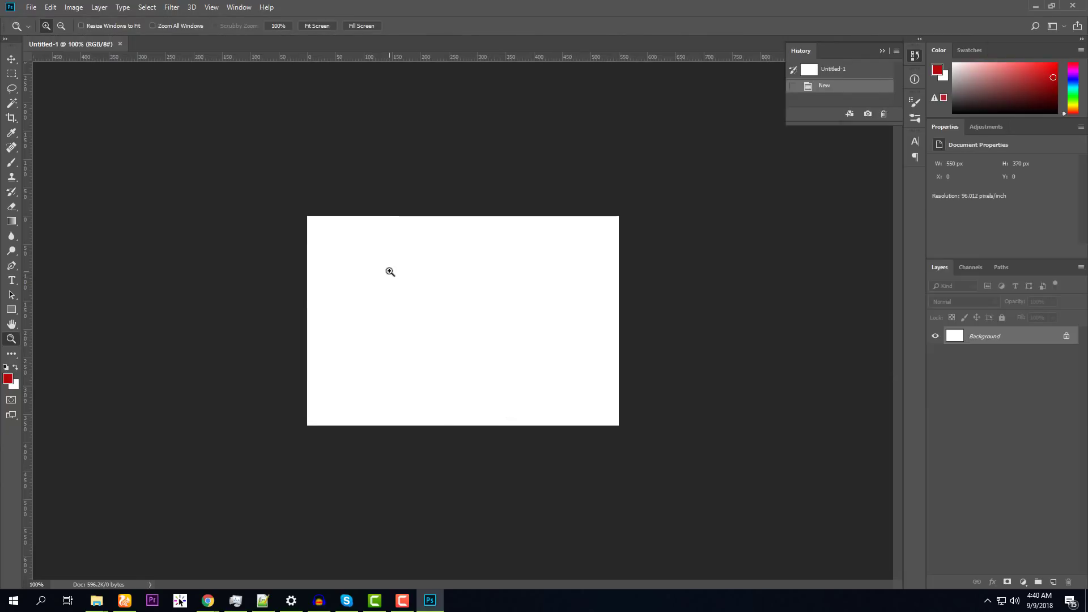
# Resize the image proportionally to a width of 1280 pixels and collapse the History panel
pyautogui.click(83, 7)
pyautogui.click(109, 93)
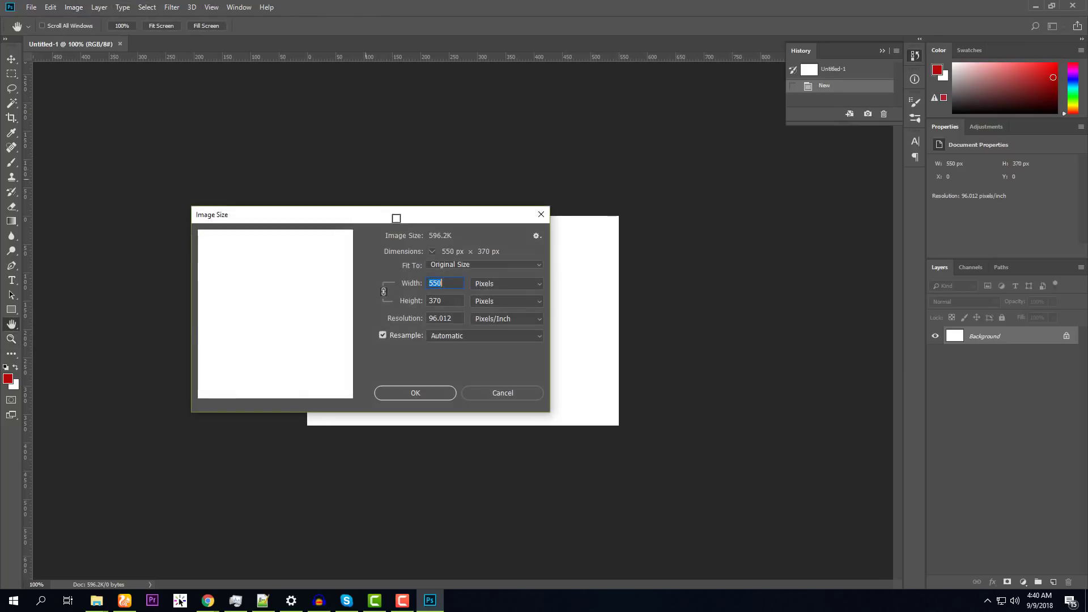
pyautogui.write('1')
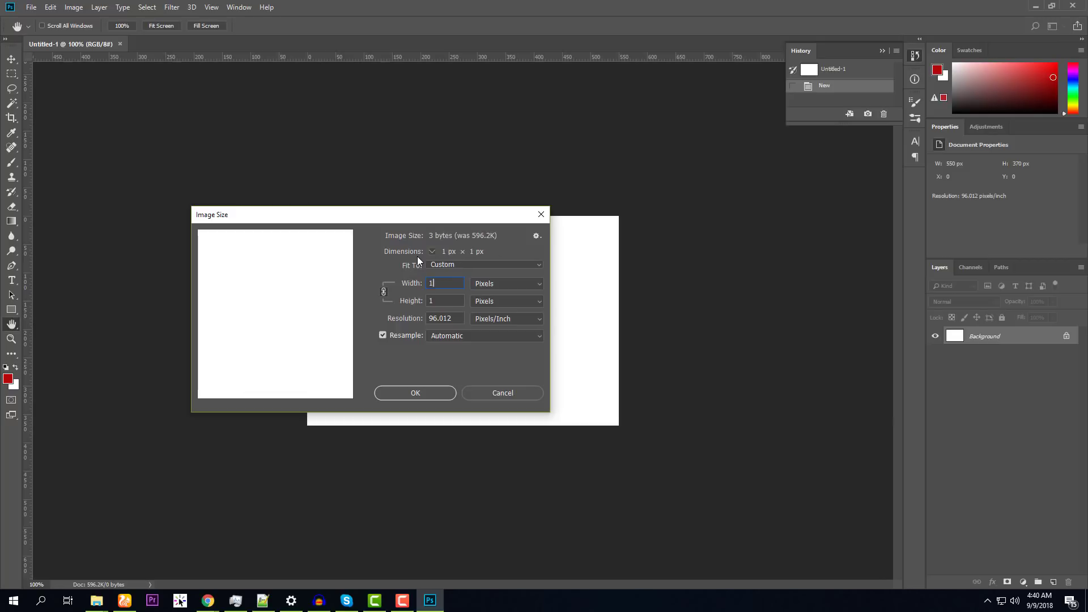
pyautogui.write('280')
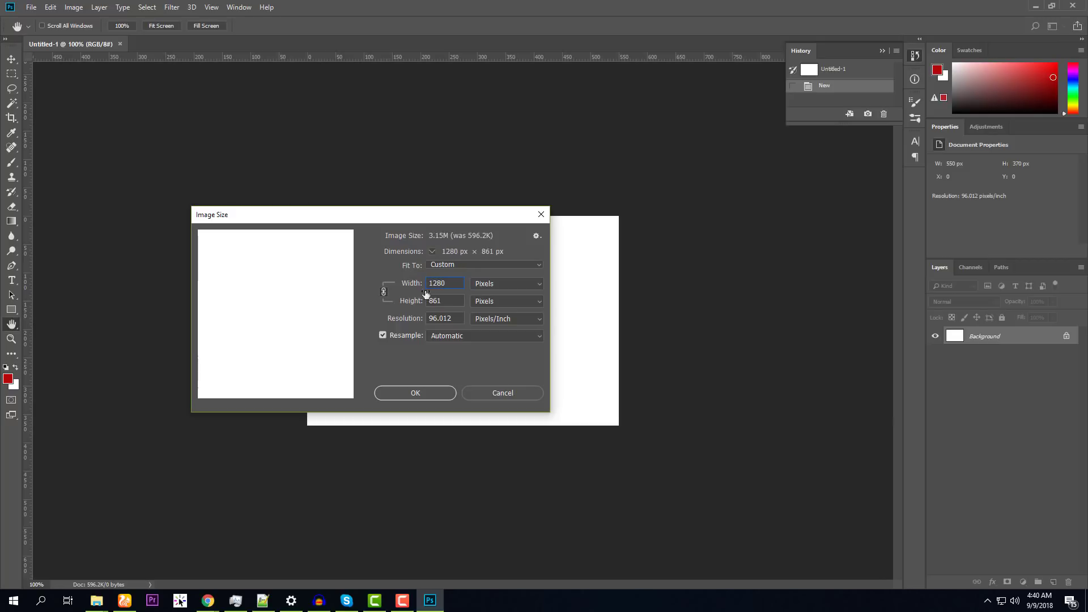
pyautogui.click(416, 392)
pyautogui.press('z')
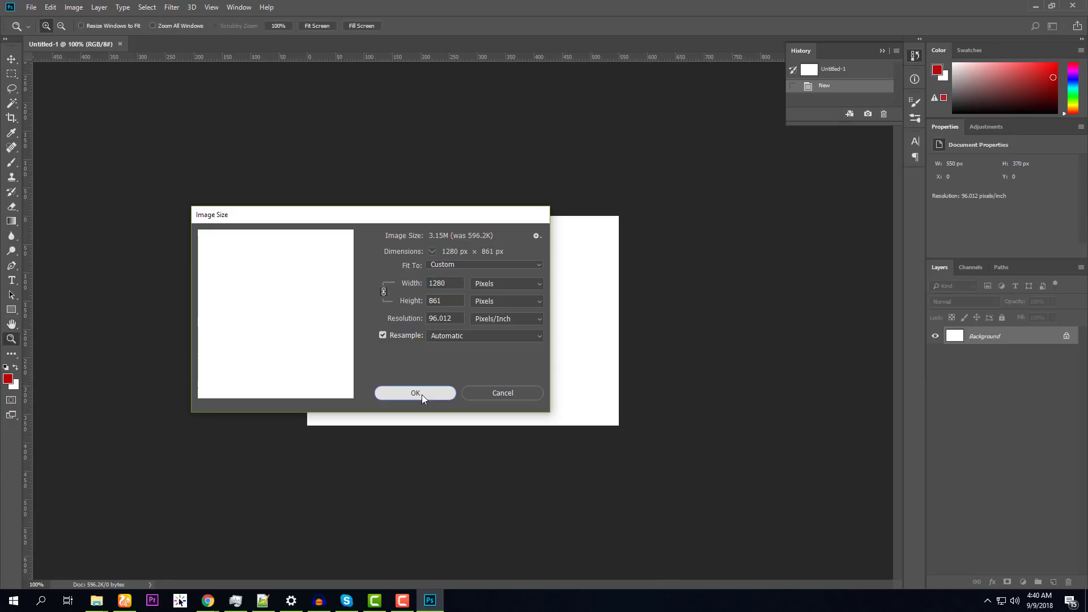
pyautogui.click(883, 51)
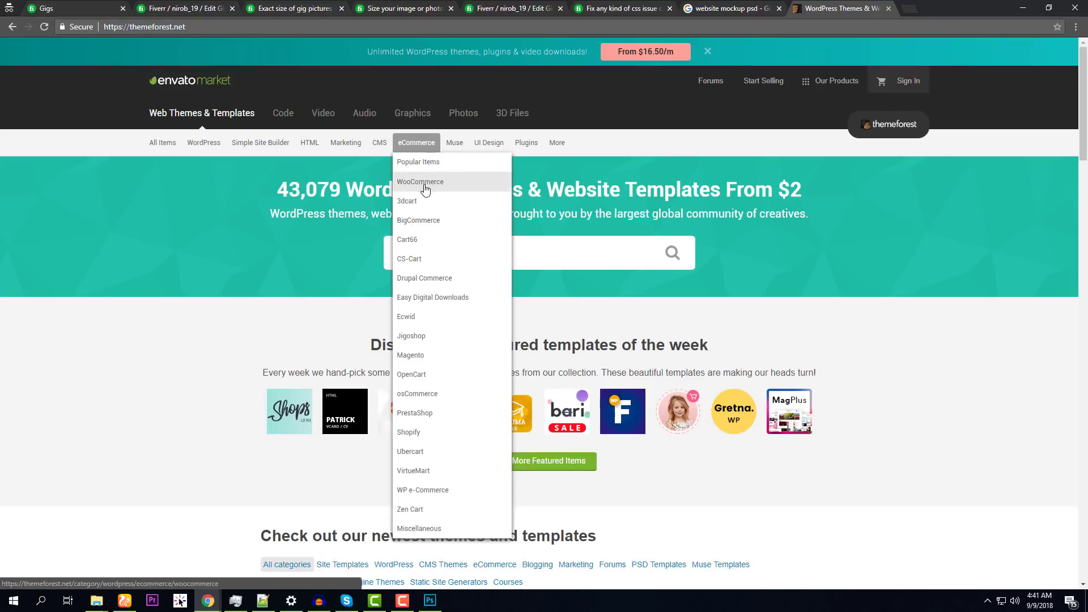
# Switch to Chrome, open ThemeForest's WooCommerce themes category and preview the Ayvo multipurpose WordPress theme
pyautogui.click(425, 189)
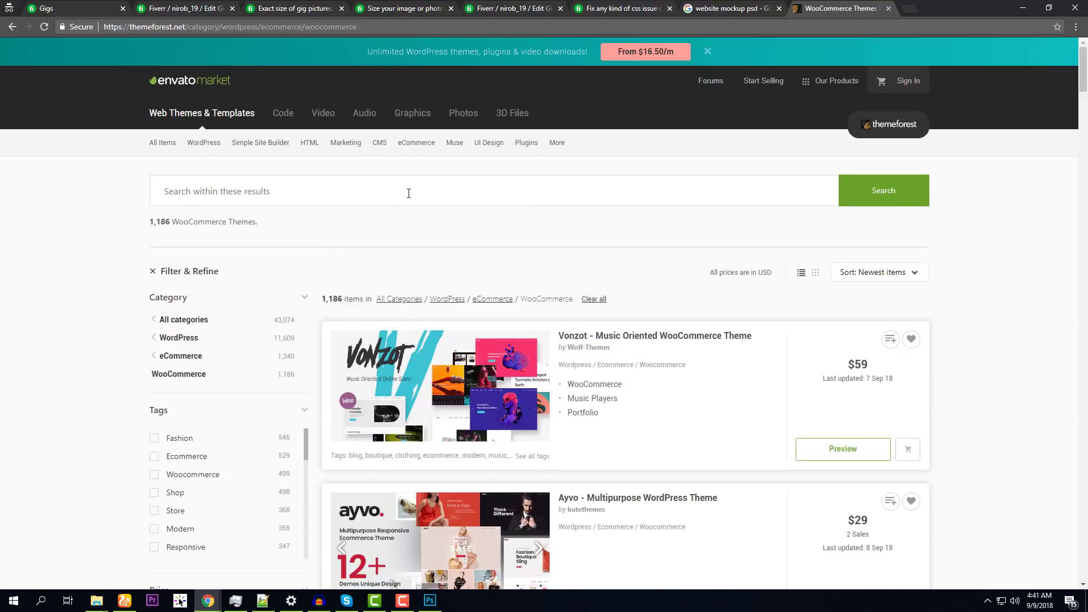
pyautogui.scroll(-4, 527, 364)
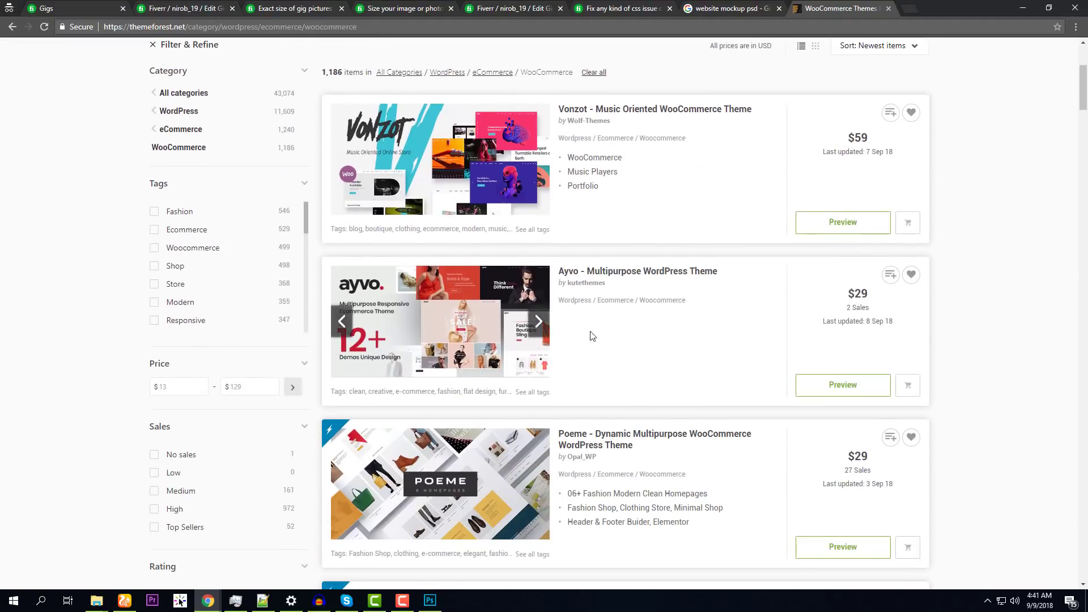
pyautogui.click(815, 384)
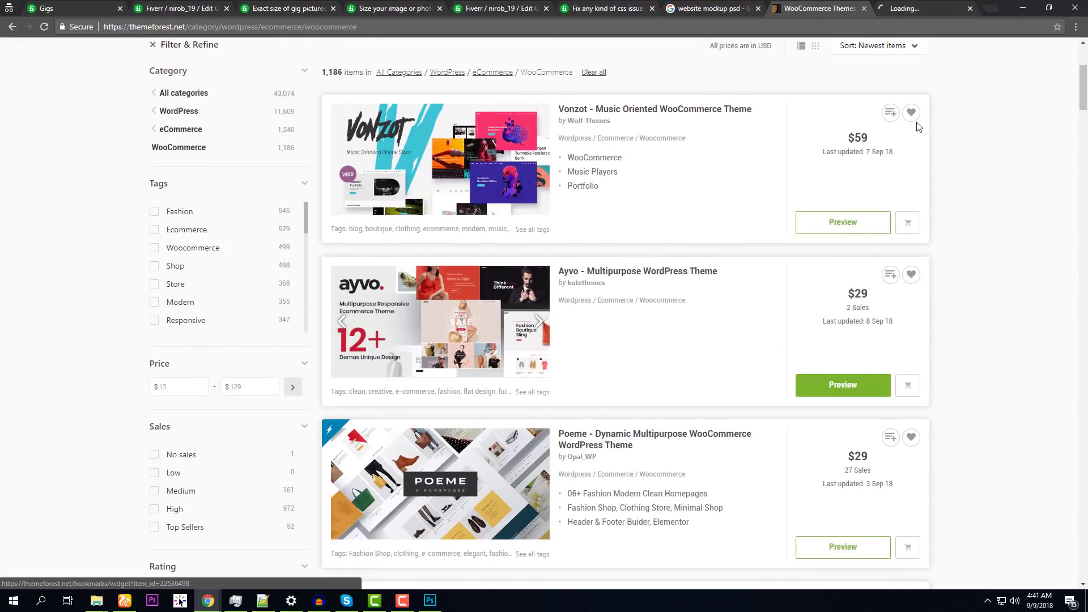
pyautogui.click(898, 8)
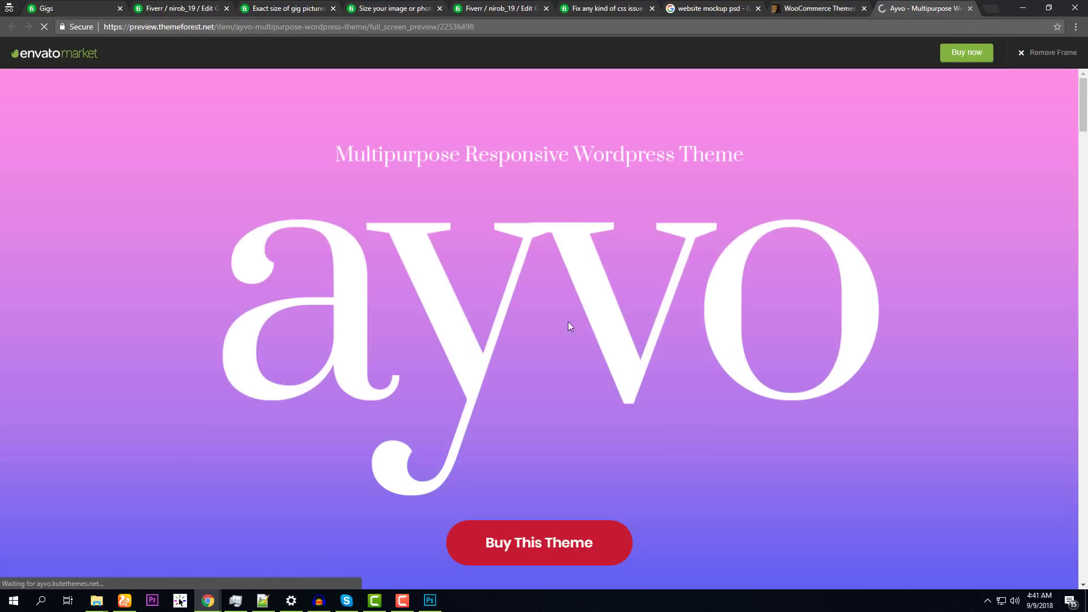
pyautogui.click(823, 8)
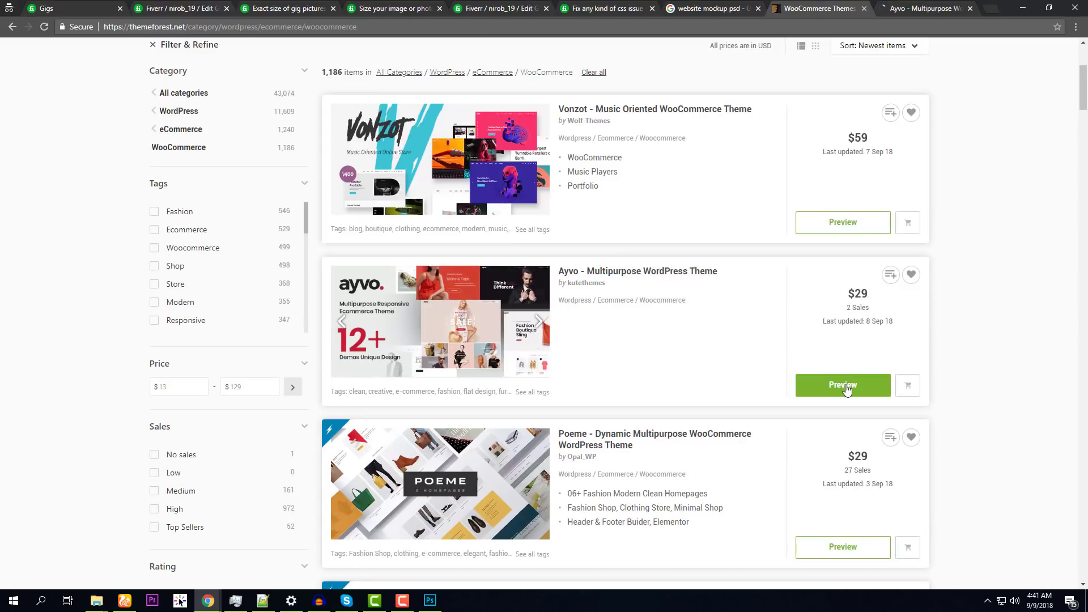
# Open the Sumi electronics WordPress theme's page in a separate tab and close the Ayvo preview
pyautogui.scroll(-6, 442, 354)
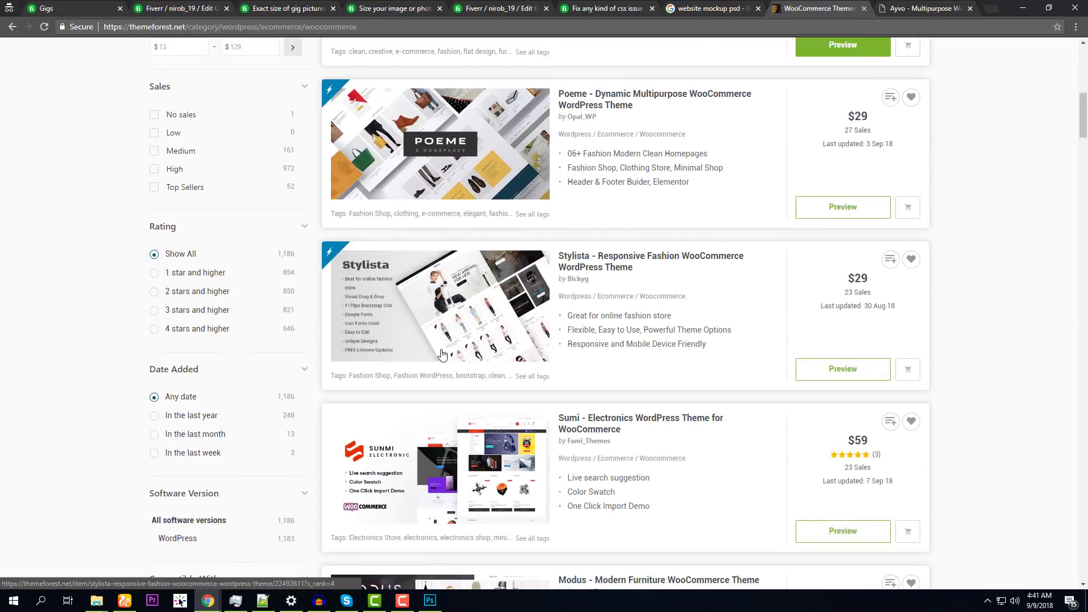
pyautogui.middleClick(499, 459)
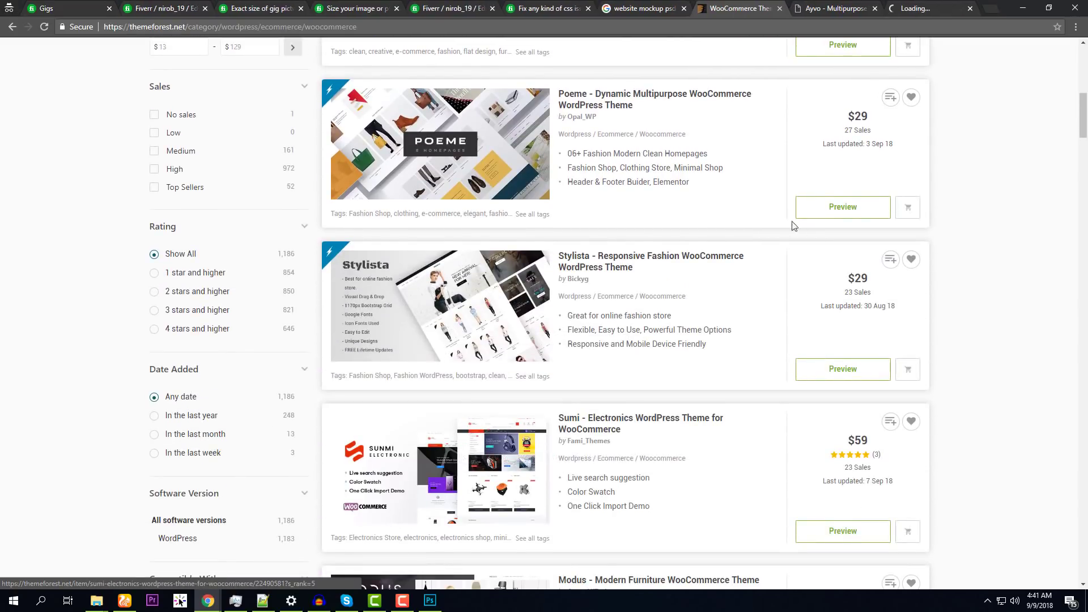
pyautogui.click(832, 8)
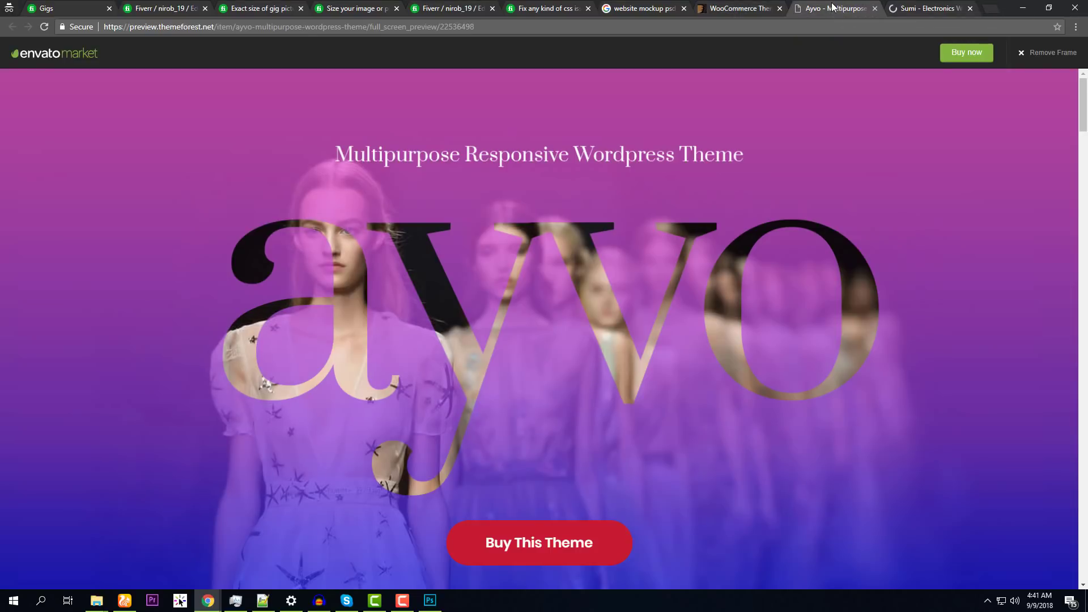
pyautogui.middleClick(831, 8)
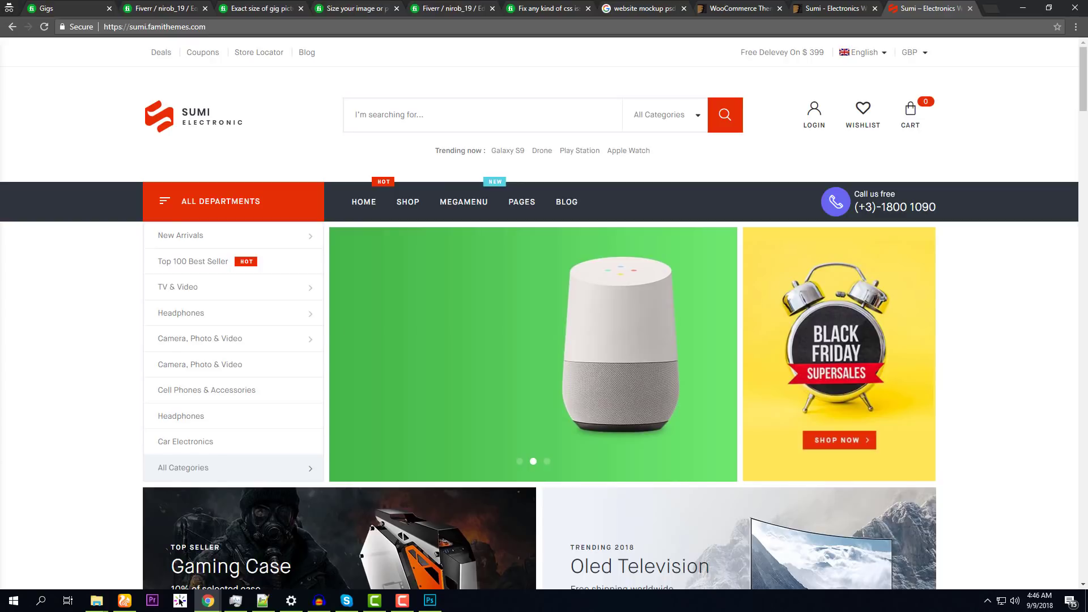
# Launch Firefox and load the Sumi theme demo at sumi.famithemes.com
pyautogui.click(7, 593)
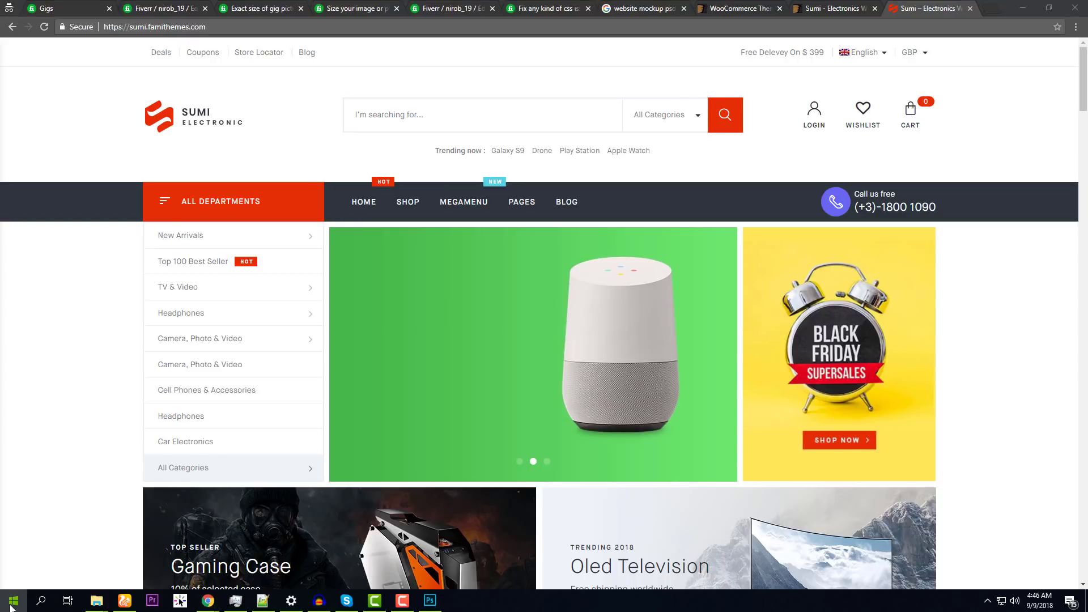
pyautogui.write('fi')
pyautogui.press('Return')
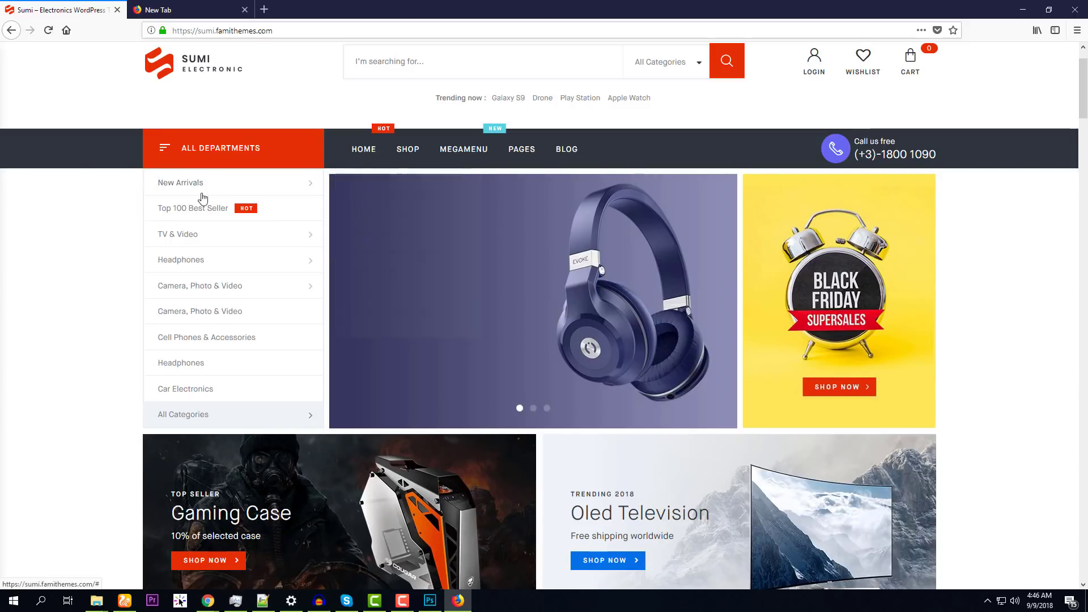
# Examine the full Sumi demo homepage from the product sections through the testimonials to the footer
pyautogui.scroll(-15, 203, 197)
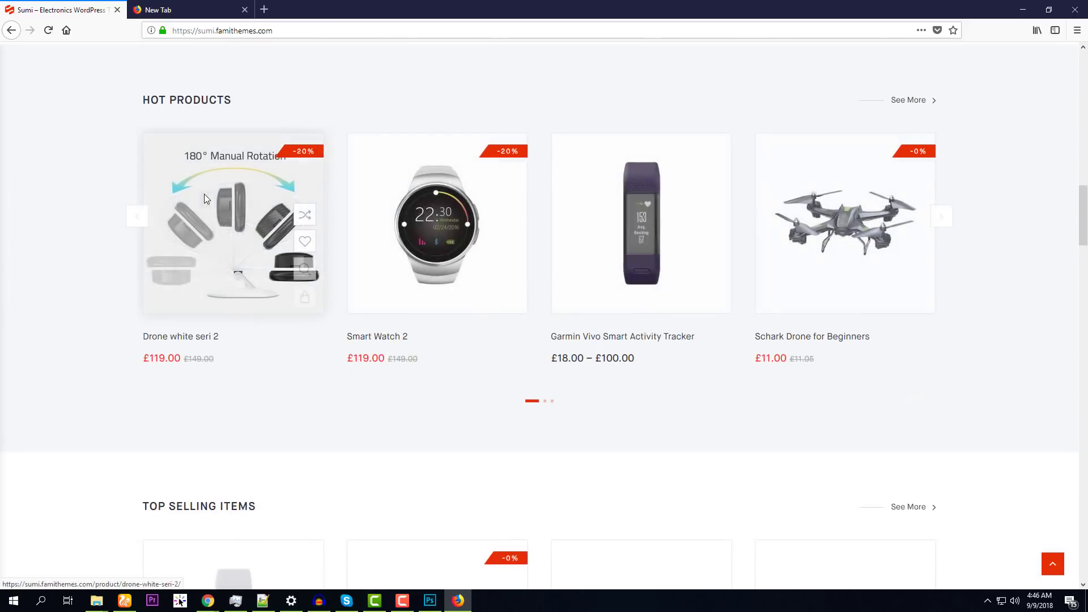
pyautogui.scroll(-5, 401, 280)
pyautogui.scroll(-6, 431, 371)
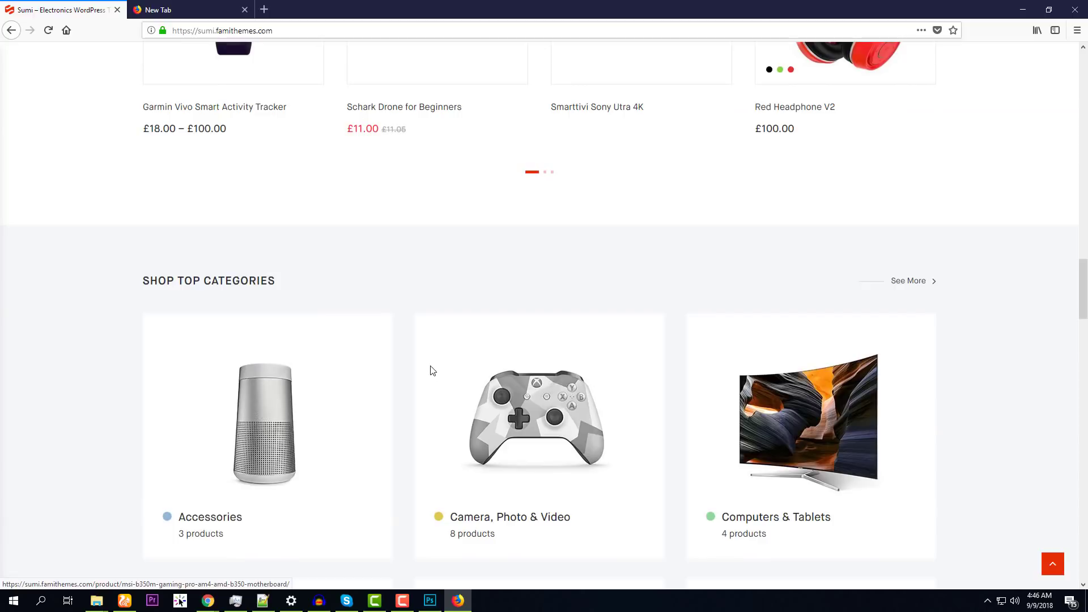
pyautogui.scroll(-10, 431, 370)
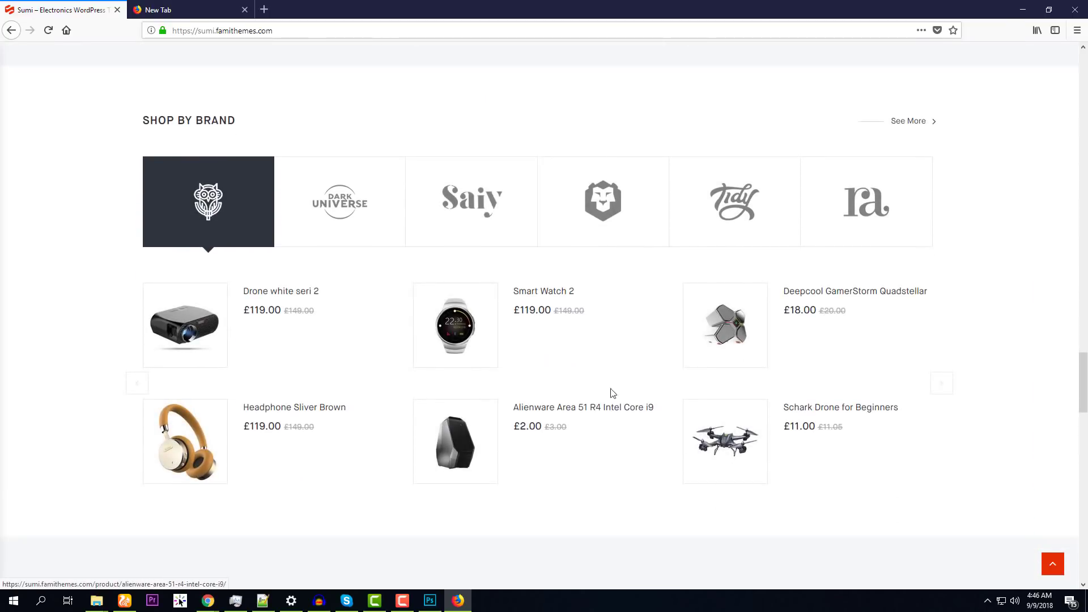
pyautogui.scroll(-5, 541, 343)
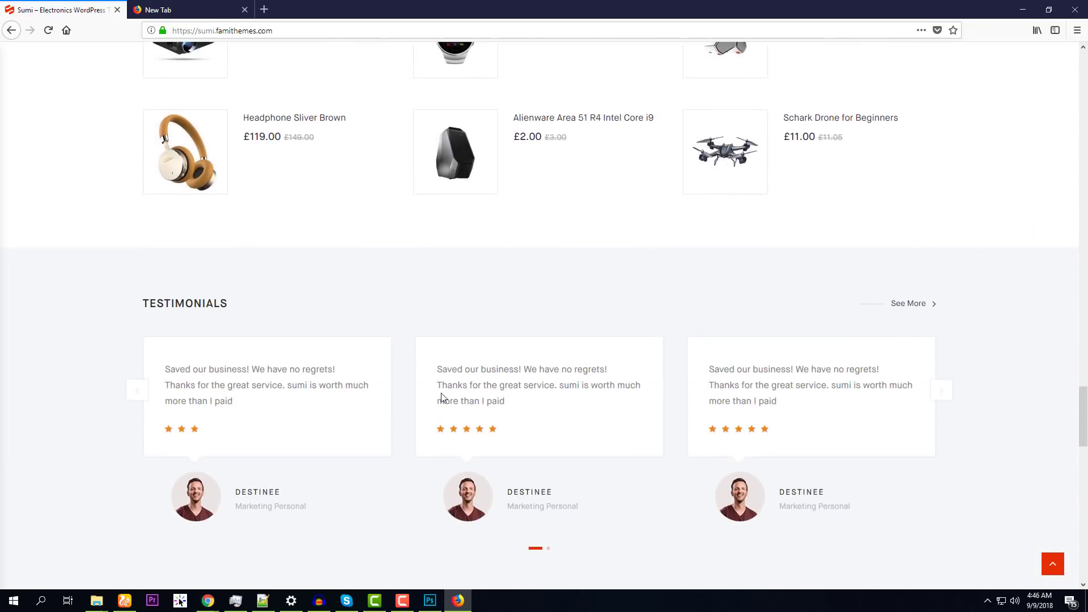
pyautogui.scroll(-4, 294, 324)
pyautogui.scroll(-15, 396, 366)
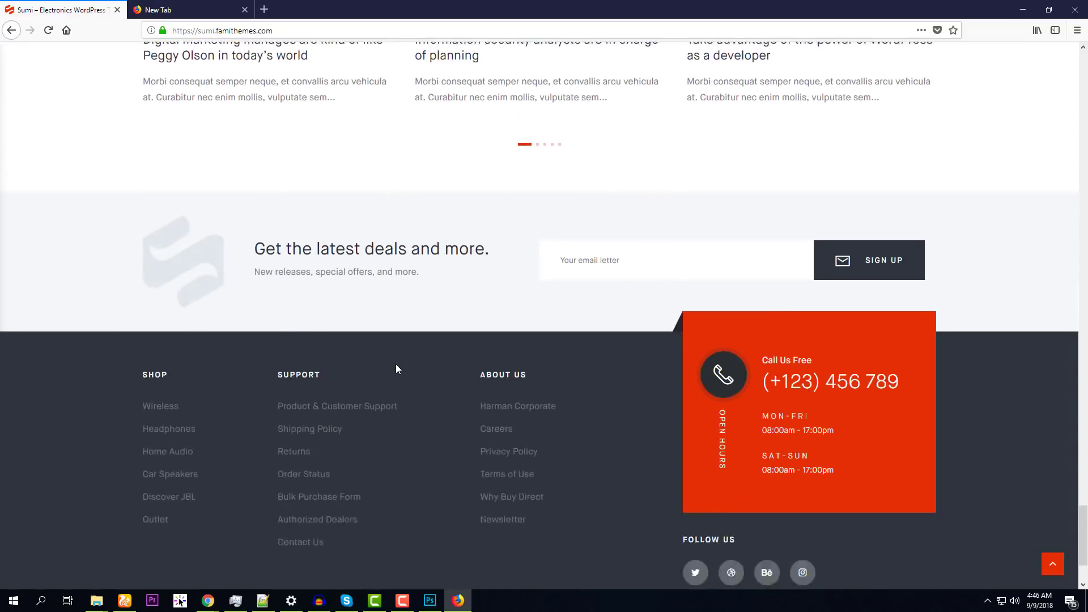
pyautogui.scroll(-3, 396, 368)
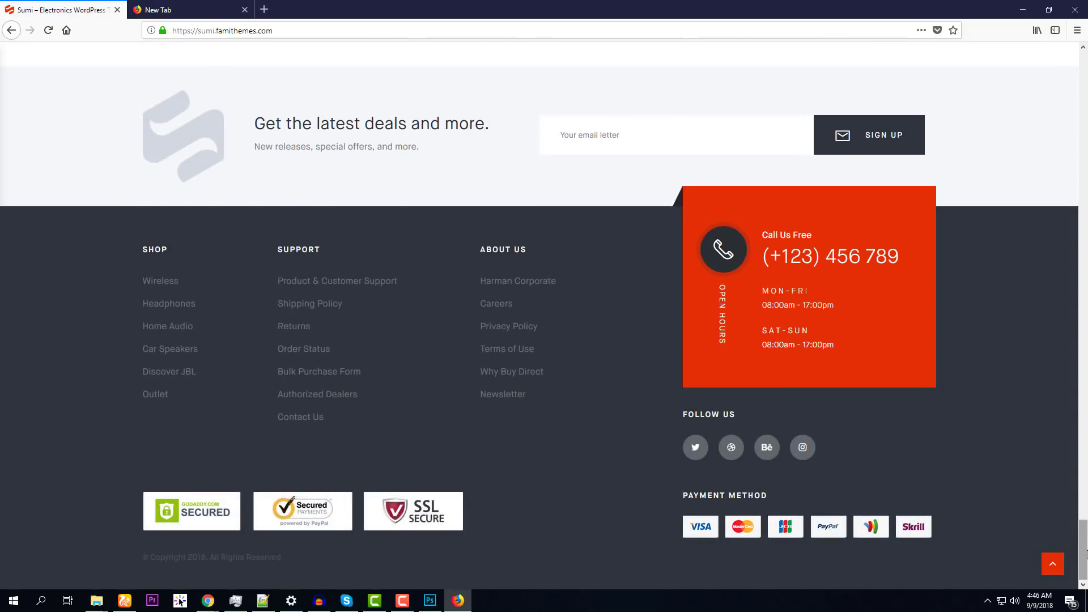
# Take a full-page screenshot of the Sumi demo homepage and download it
pyautogui.moveTo(1086, 553); pyautogui.dragTo(1082, 54)
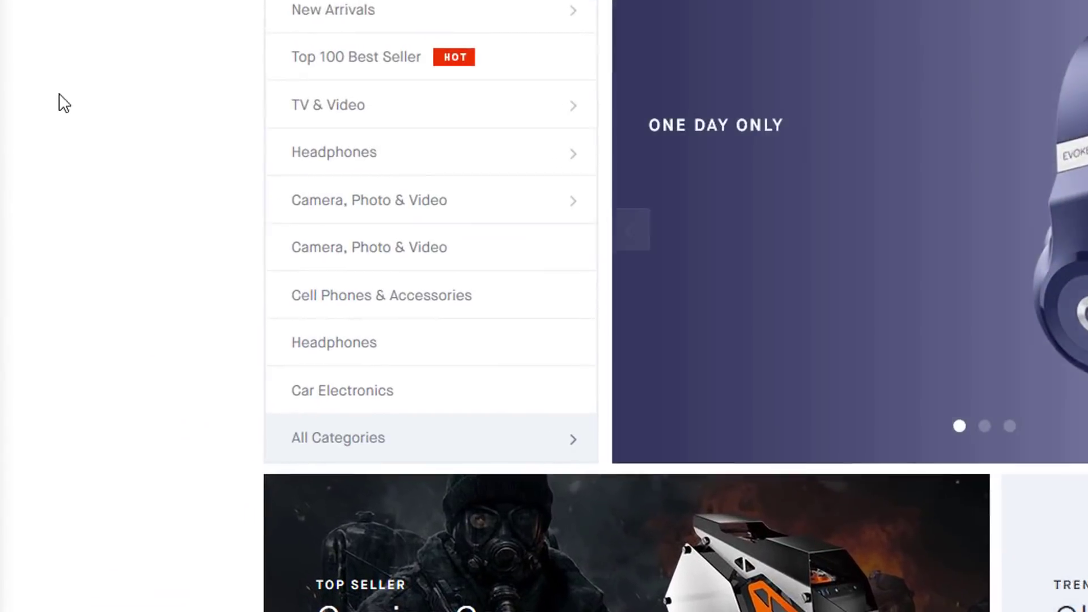
pyautogui.rightClick(78, 101)
pyautogui.click(174, 356)
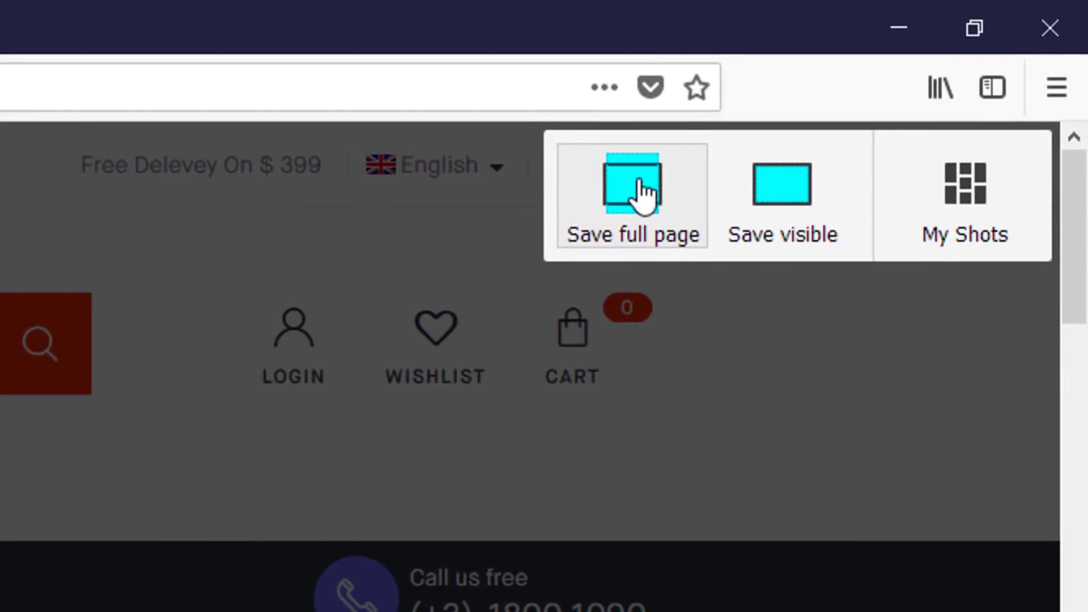
pyautogui.click(643, 192)
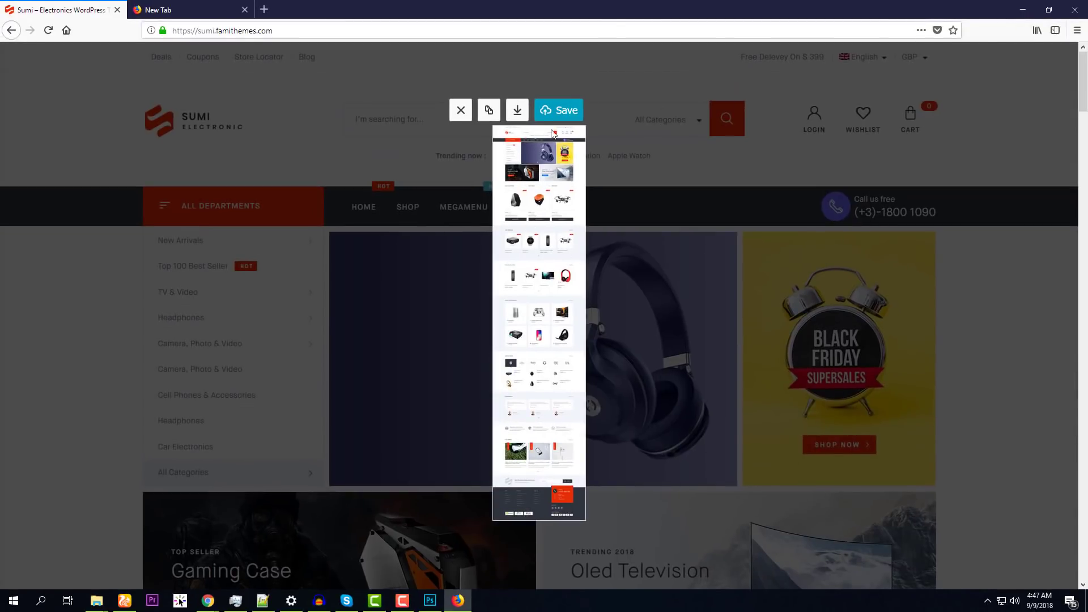
pyautogui.click(517, 113)
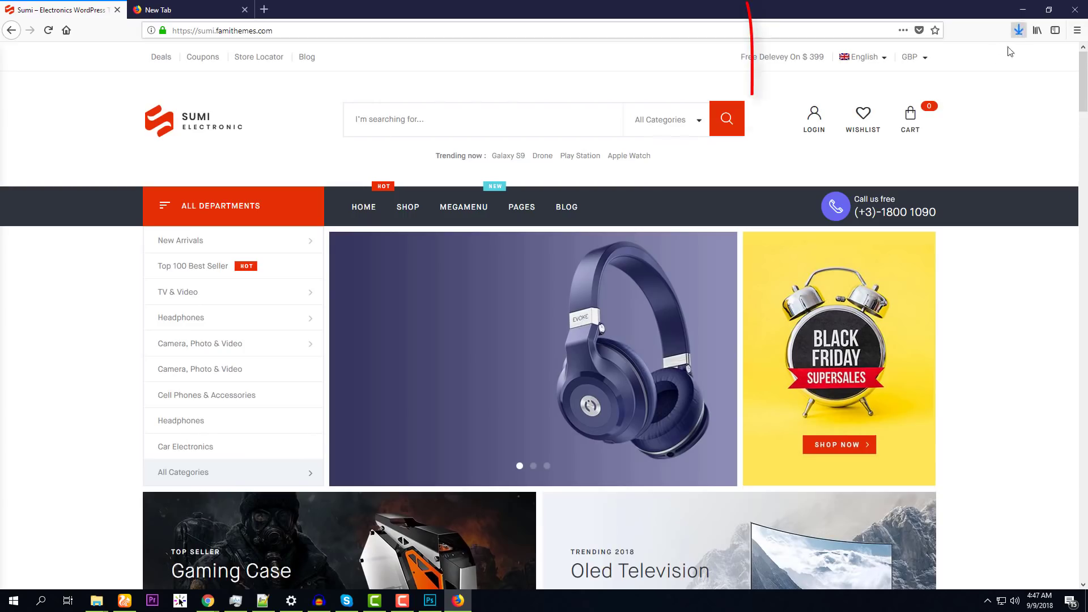
# Reduce the Firefox window to mobile width and review the Sumi homepage's mobile layout down to the footer
pyautogui.click(1049, 10)
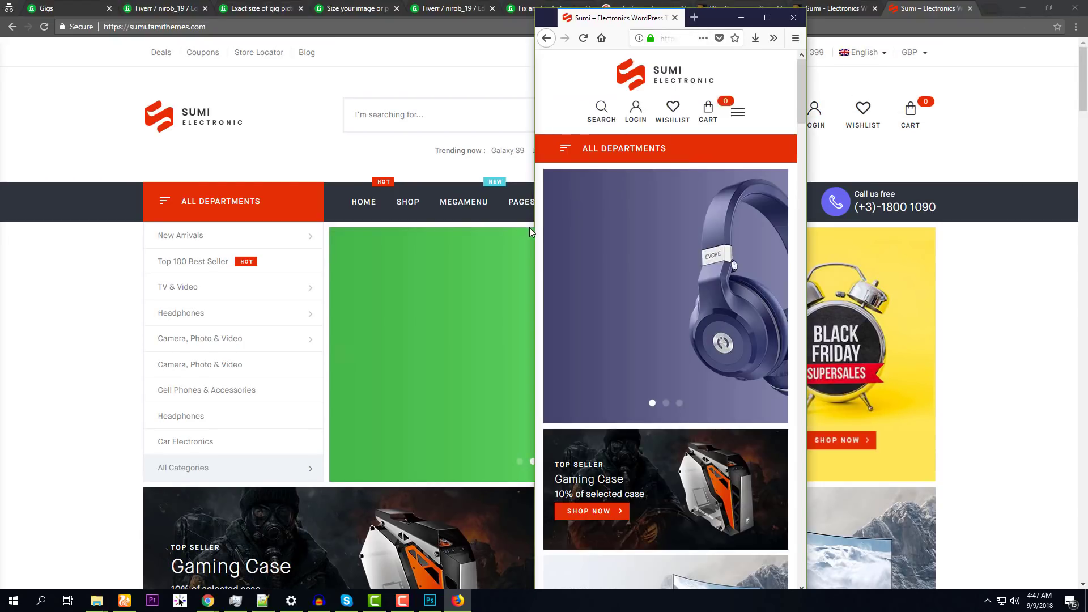
pyautogui.scroll(-10, 631, 328)
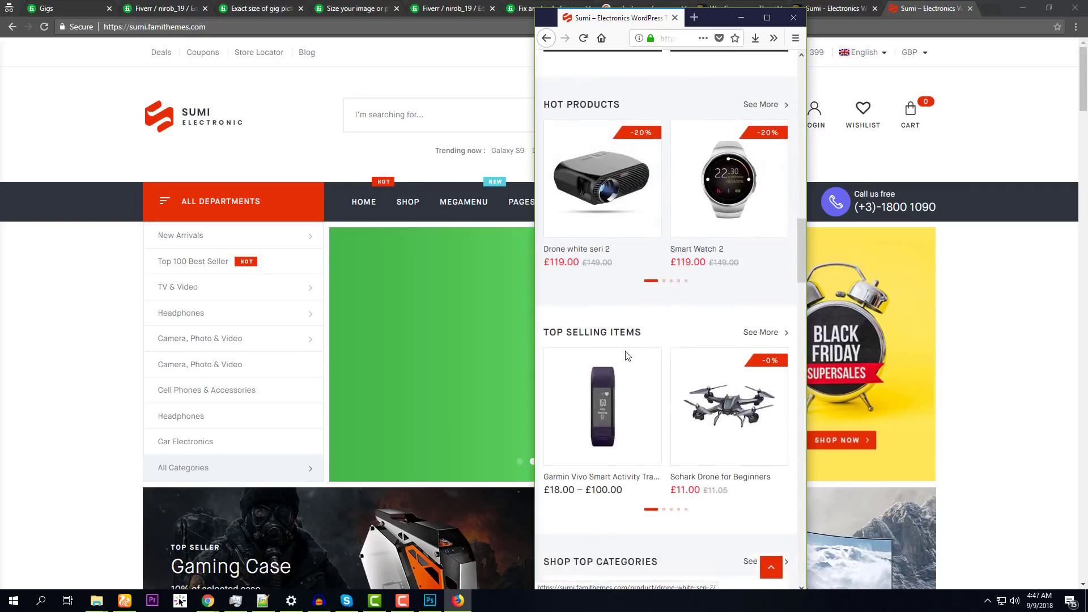
pyautogui.scroll(-15, 627, 355)
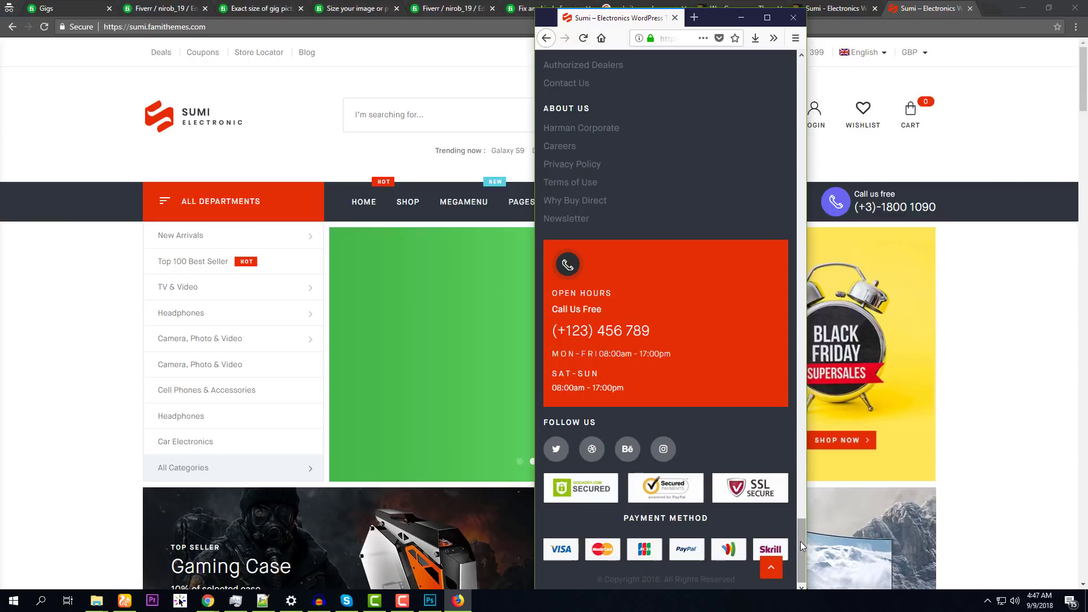
pyautogui.moveTo(800, 543); pyautogui.dragTo(791, 77)
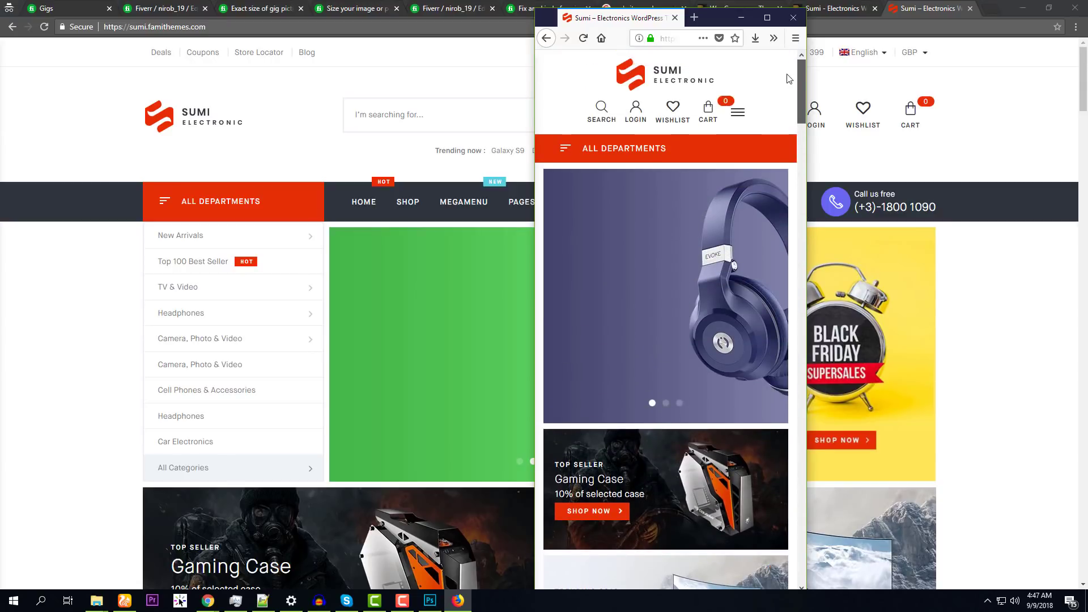
# Capture a full-page screenshot of the Sumi homepage's mobile layout and save it
pyautogui.rightClick(562, 81)
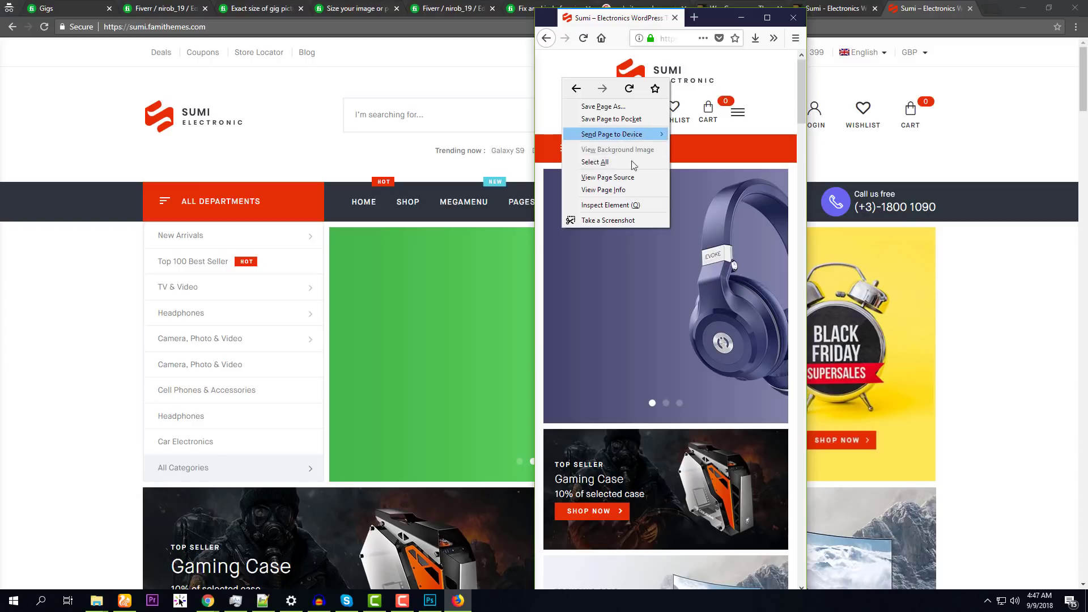
pyautogui.click(611, 220)
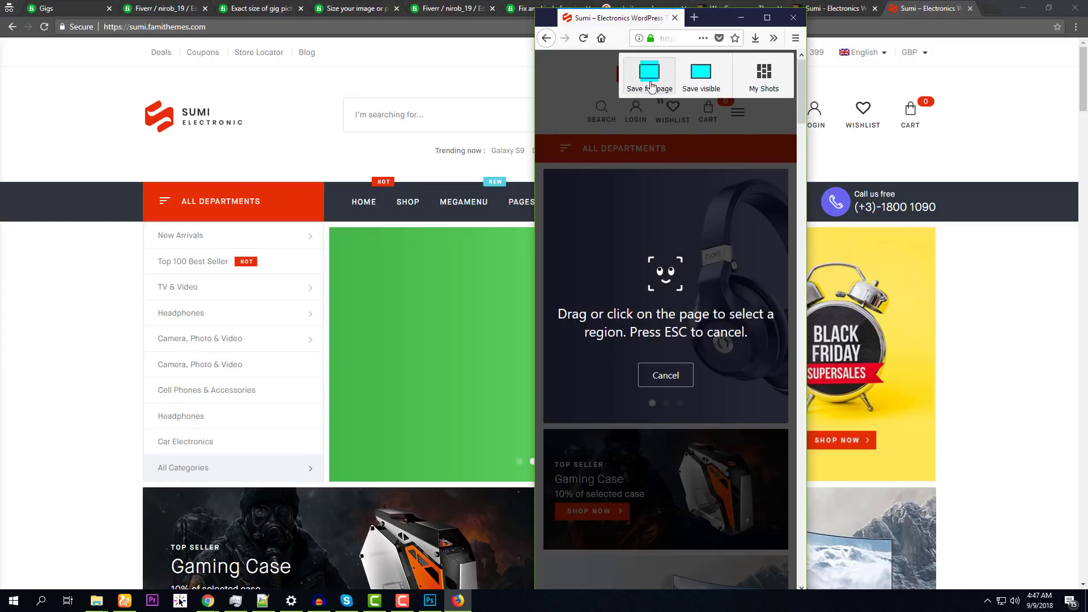
pyautogui.click(639, 81)
pyautogui.click(609, 115)
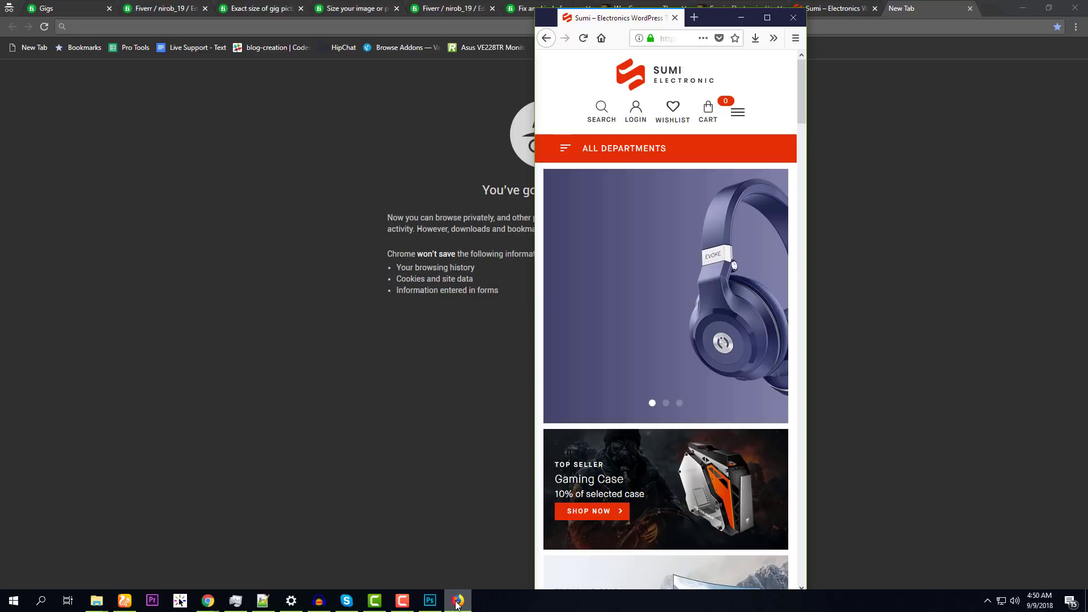
# Switch to Chrome and search Google for "responsive website mockup psd"
pyautogui.click(170, 21)
pyautogui.write('res')
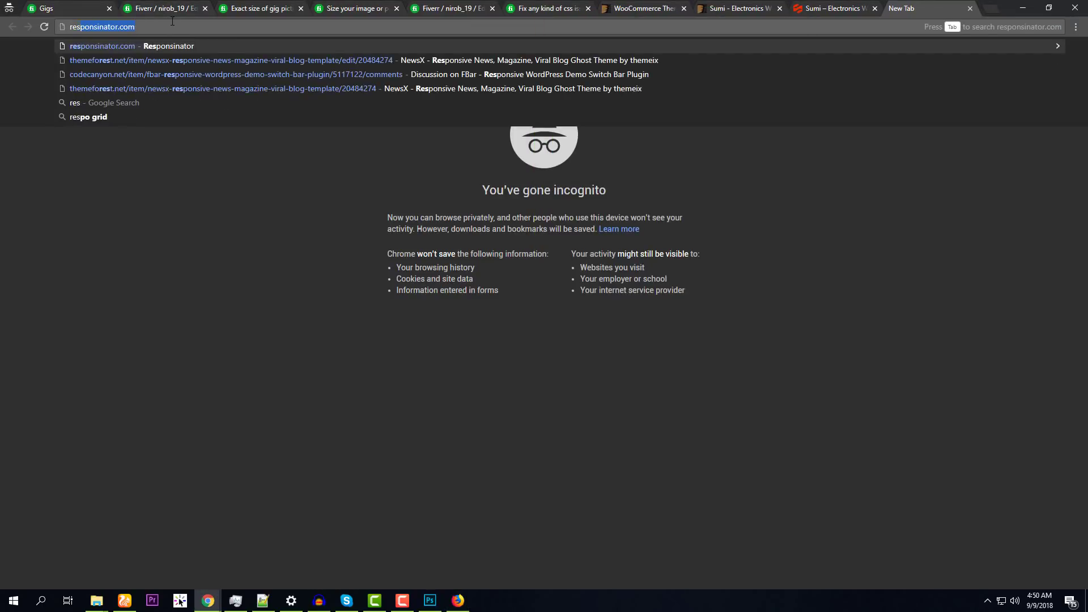
pyautogui.write('ponsive website m')
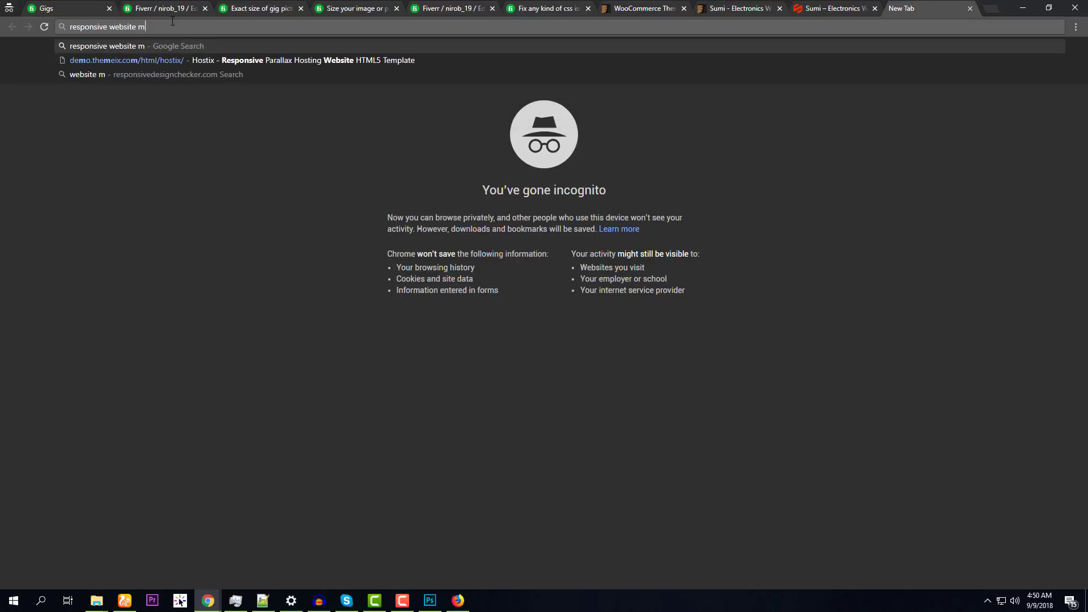
pyautogui.write('okcup psd')
pyautogui.press('Return')
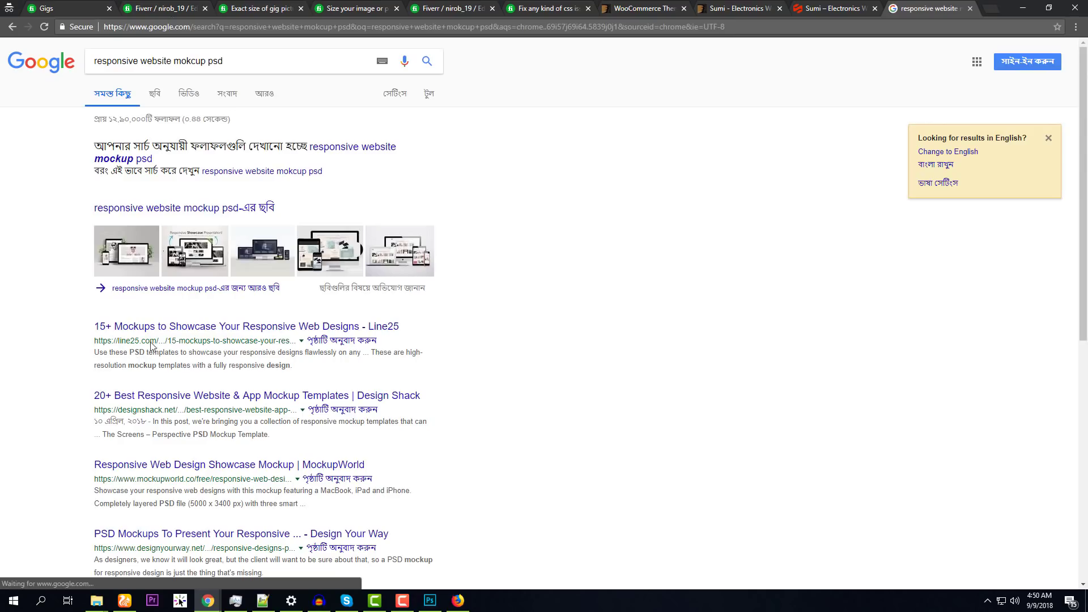
pyautogui.click(371, 146)
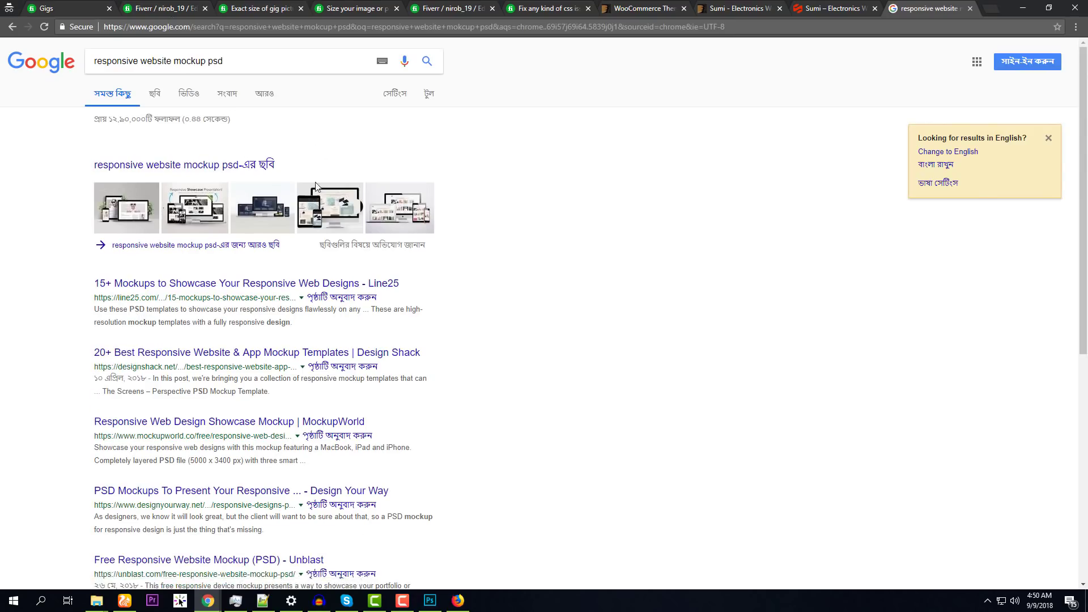
# Open the Design Shack, Line25, Pinterest and B3 Multimedia mockup results in separate background tabs
pyautogui.scroll(-1, 250, 286)
pyautogui.middleClick(250, 290)
pyautogui.scroll(-6, 251, 294)
pyautogui.middleClick(252, 301)
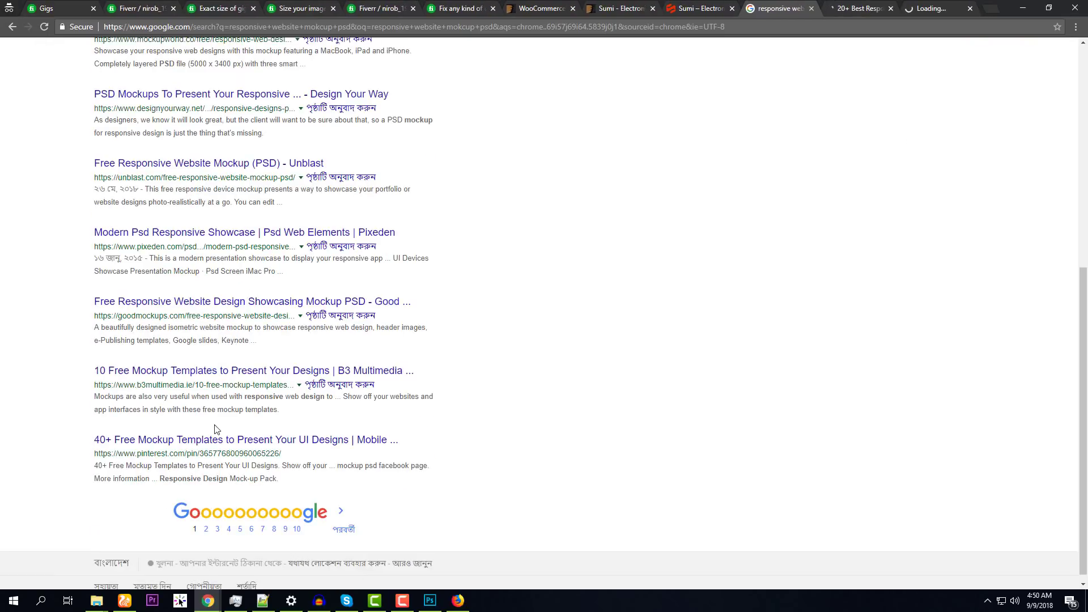
pyautogui.middleClick(218, 441)
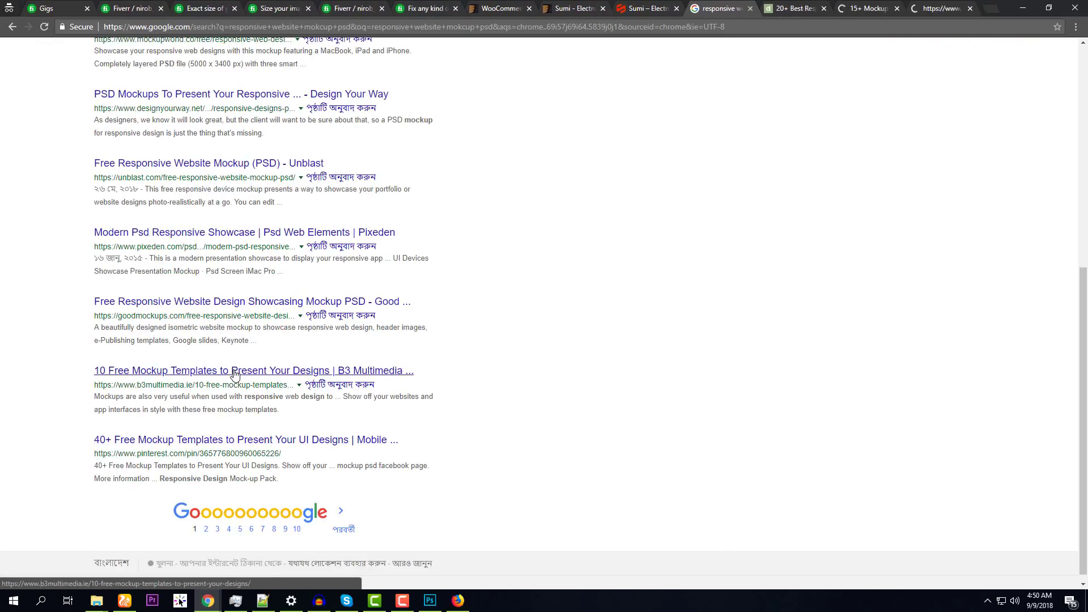
pyautogui.middleClick(234, 371)
# Find the Responsive Showcase PSD in Line25's mockup article and download it from its Pixeden page
pyautogui.click(735, 8)
pyautogui.click(799, 8)
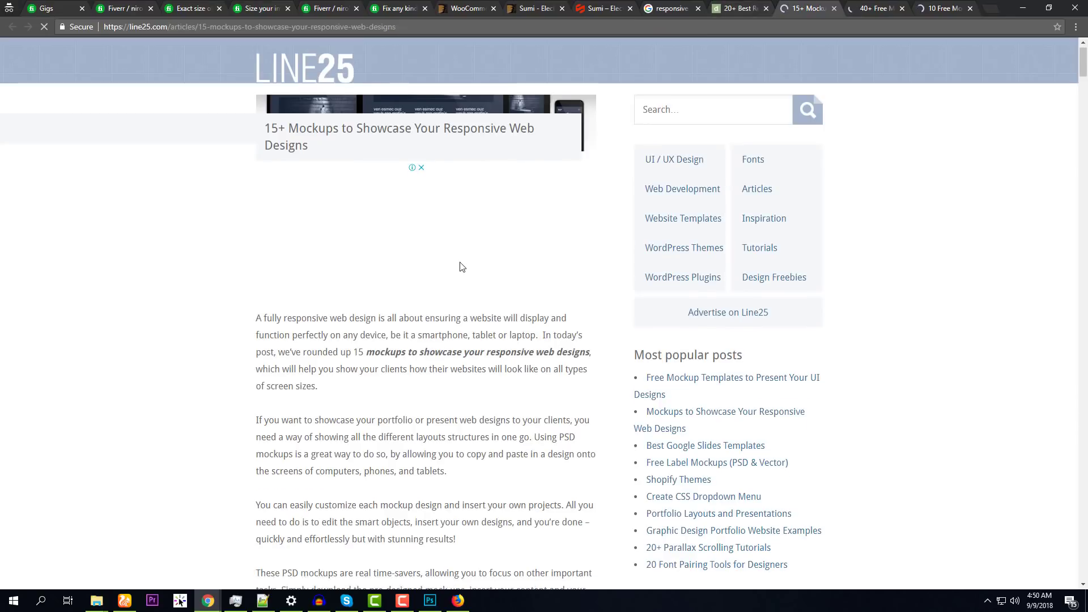
pyautogui.scroll(-10, 460, 267)
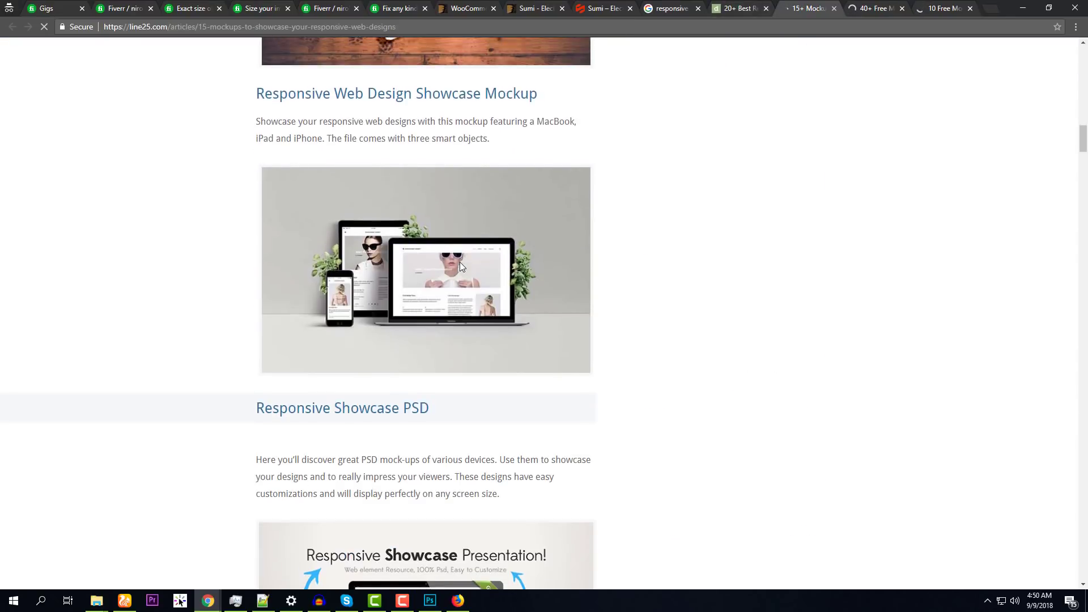
pyautogui.scroll(-9, 460, 264)
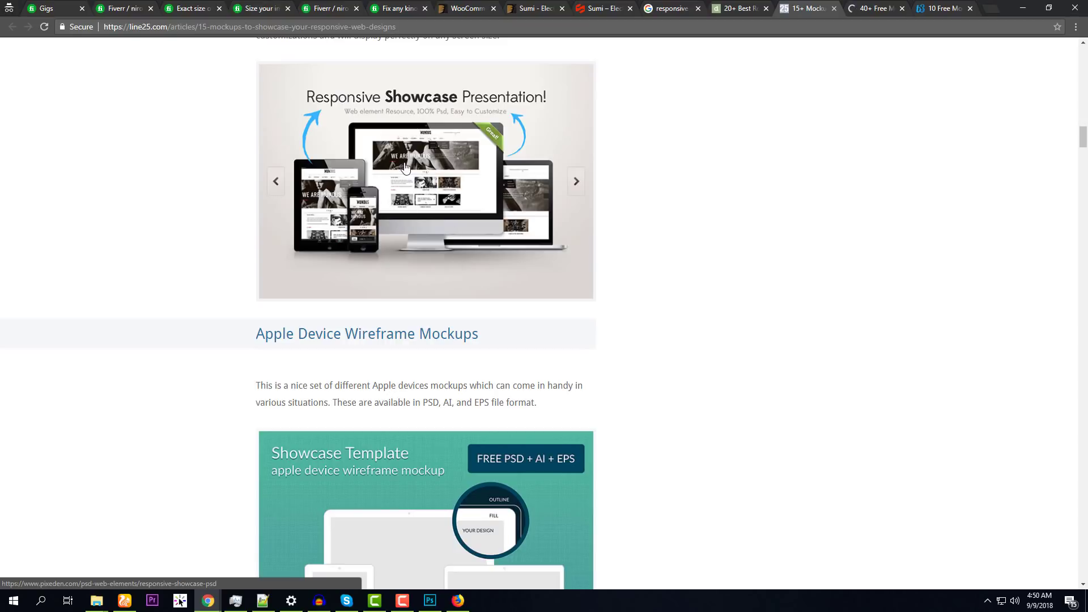
pyautogui.click(405, 167)
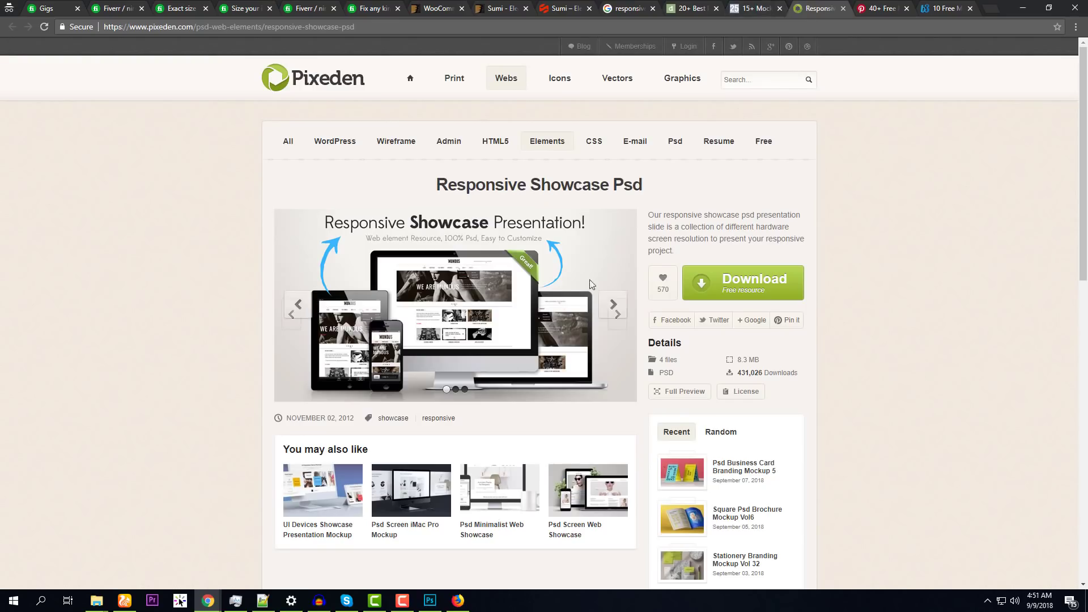
pyautogui.click(730, 295)
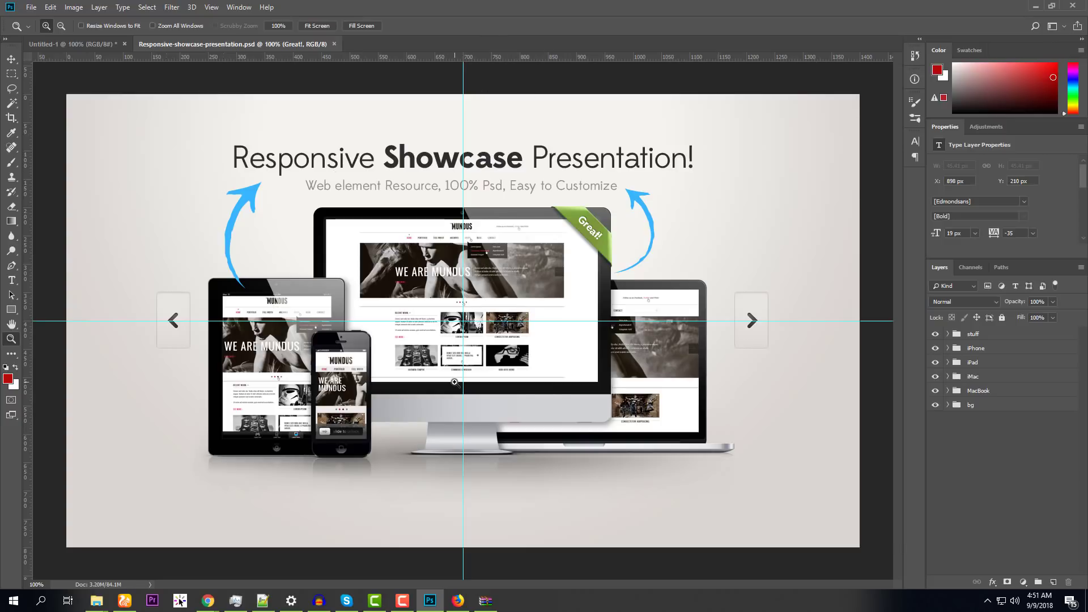
# In Photoshop, hide the guides and the "stuff" layer group in Responsive-showcase-presentation.psd
pyautogui.hotkey('ctrl', ';')
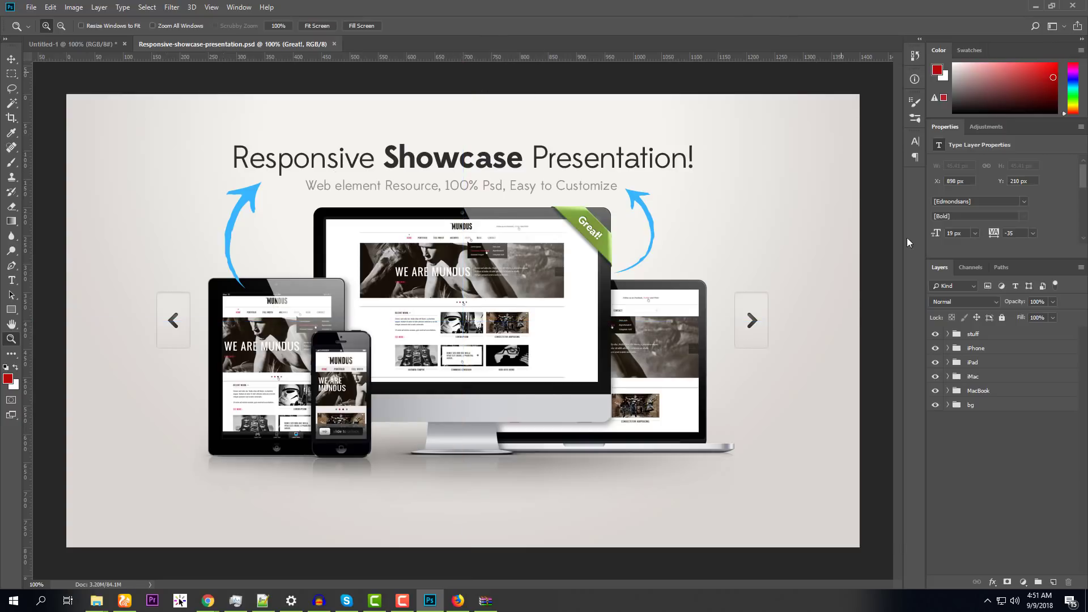
pyautogui.click(935, 406)
pyautogui.click(935, 406)
pyautogui.click(934, 337)
pyautogui.click(935, 337)
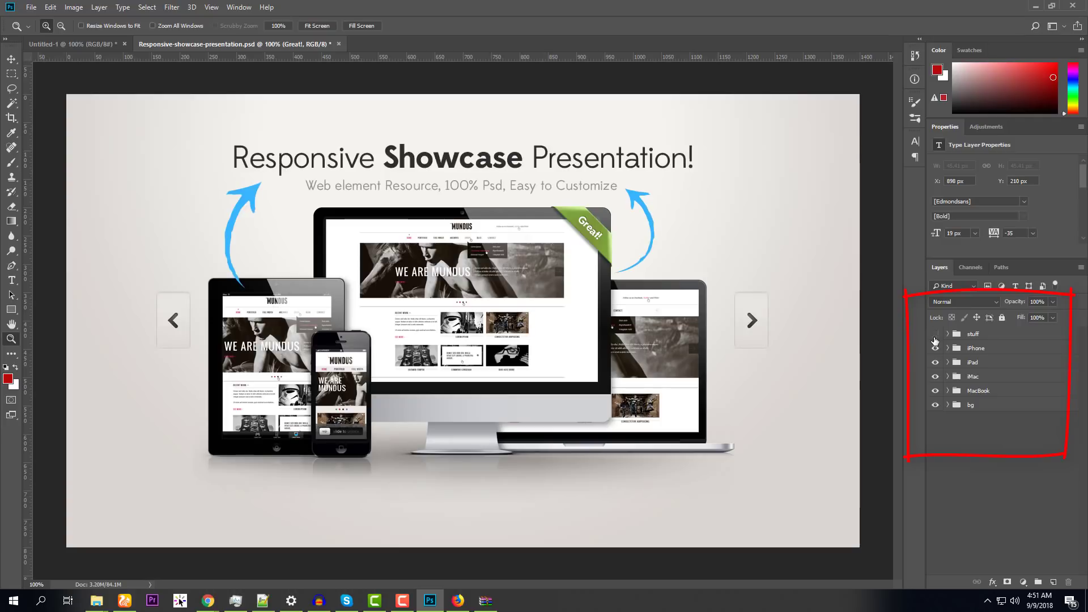
pyautogui.click(935, 338)
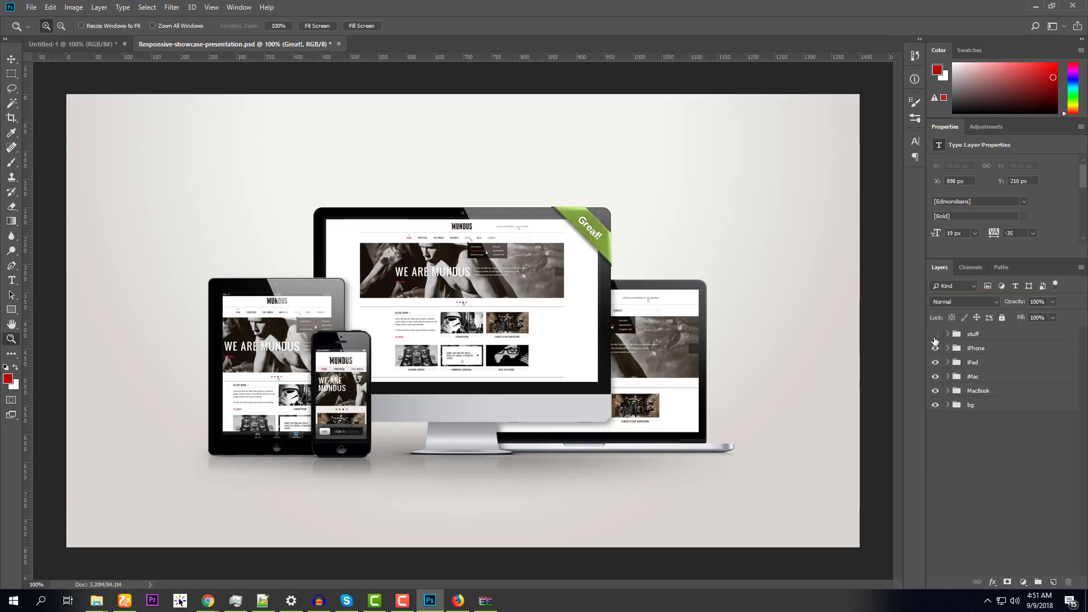
# Expand the iMac group and open the contents of its "PUT YOUR IMAGE HERE" smart object
pyautogui.click(935, 396)
pyautogui.click(936, 377)
pyautogui.click(936, 377)
pyautogui.click(948, 377)
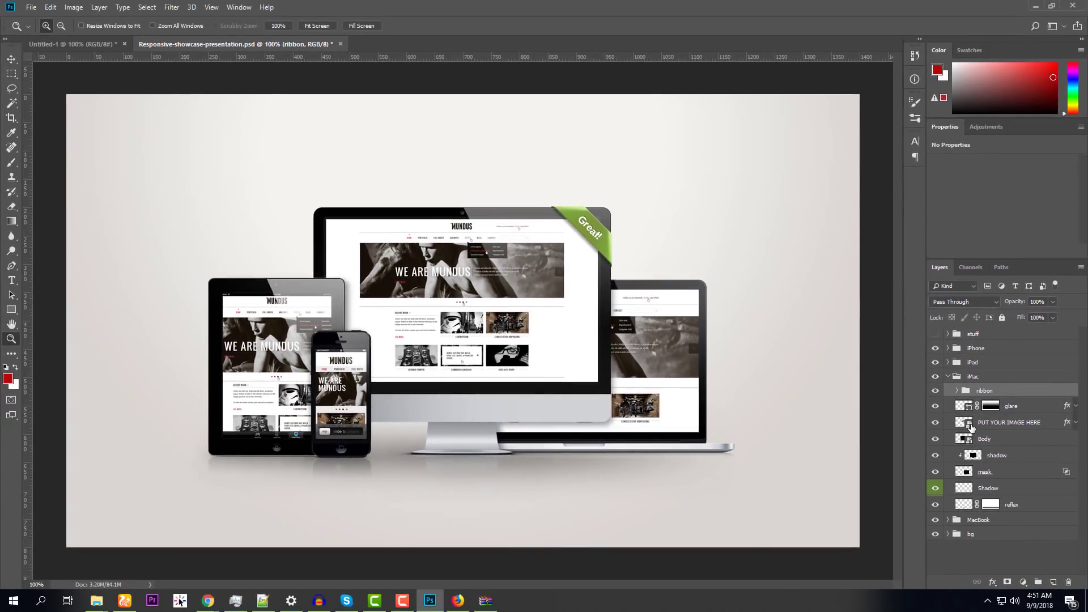
pyautogui.doubleClick(815, 442)
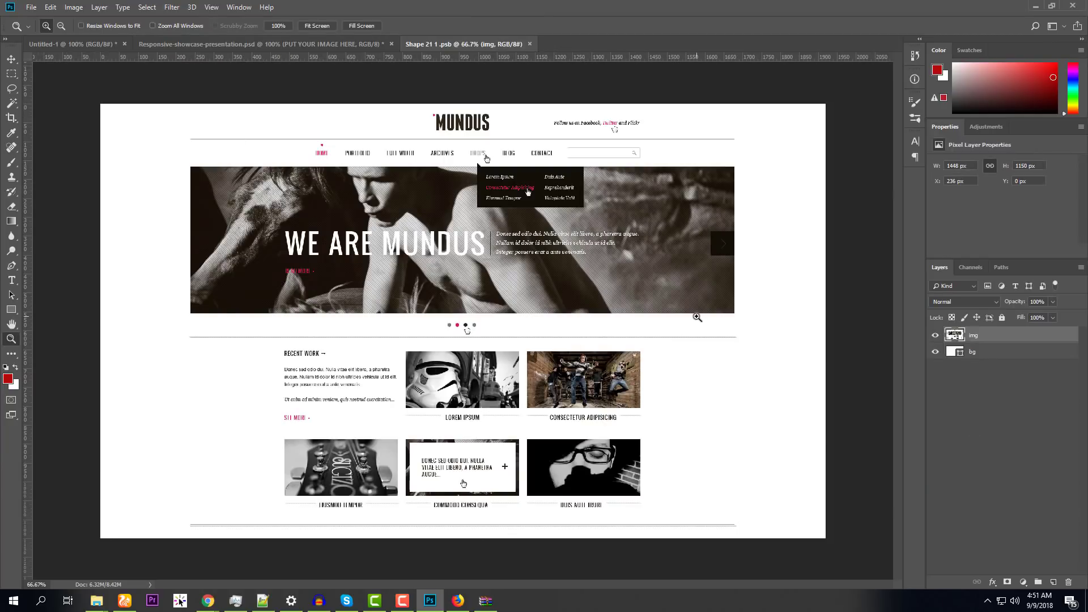
# Open the downloaded full-page desktop screenshot of Sumi from Firefox's downloads and load it into Photoshop
pyautogui.click(458, 600)
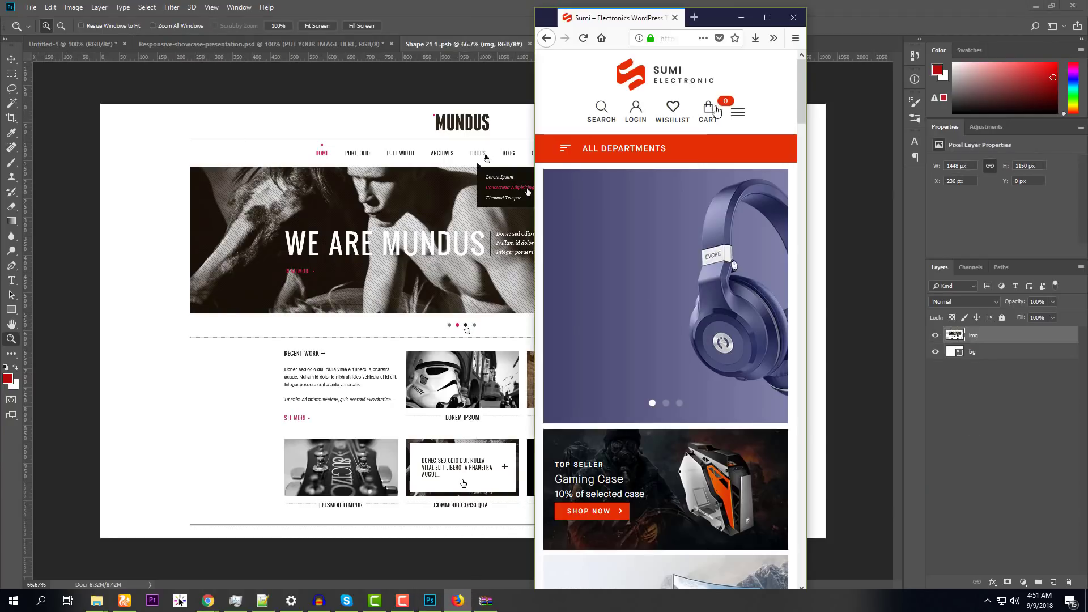
pyautogui.click(767, 18)
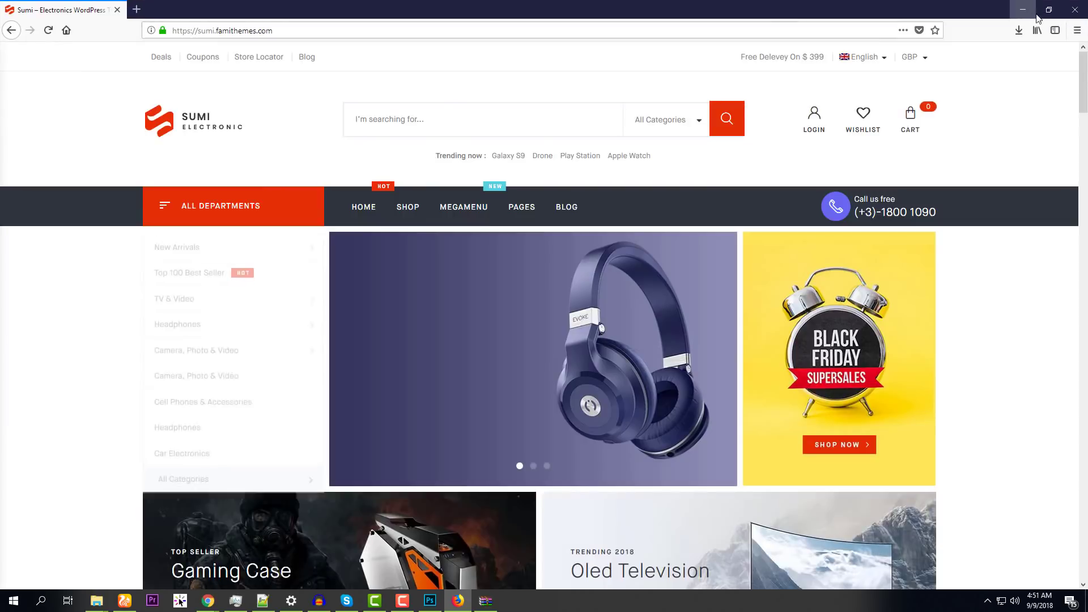
pyautogui.click(1019, 32)
pyautogui.click(862, 93)
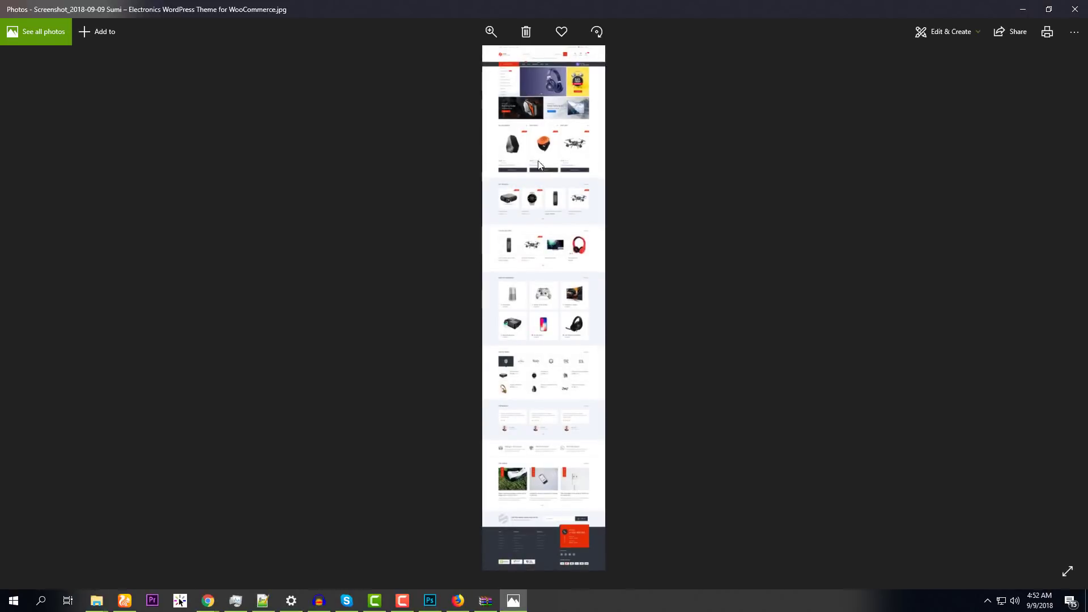
pyautogui.rightClick(538, 165)
pyautogui.click(601, 362)
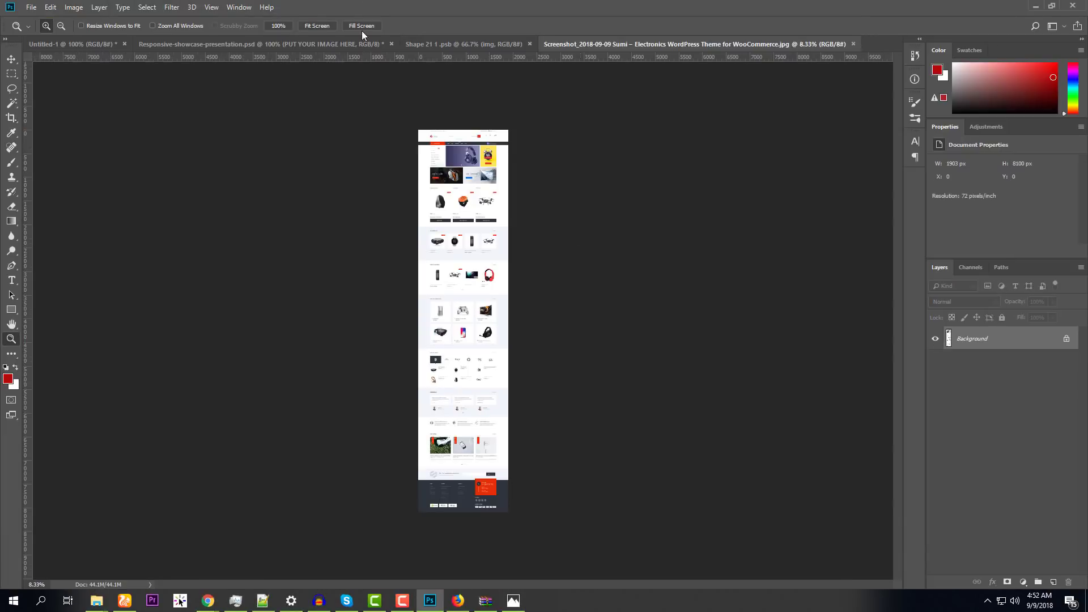
# Check the image dimensions of the iMac smart object document without changing them
pyautogui.click(498, 46)
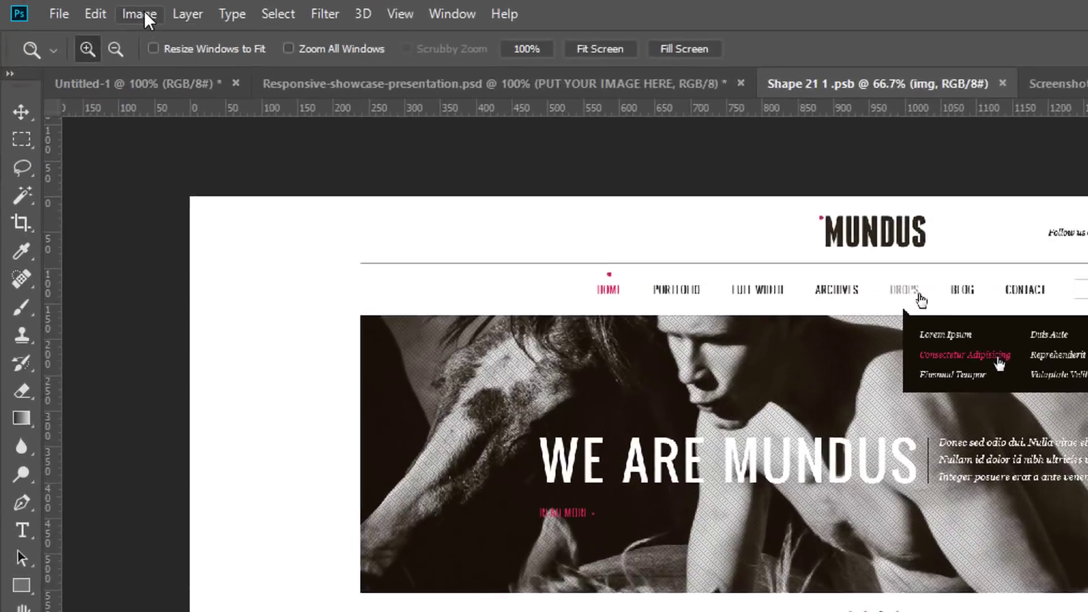
pyautogui.click(144, 12)
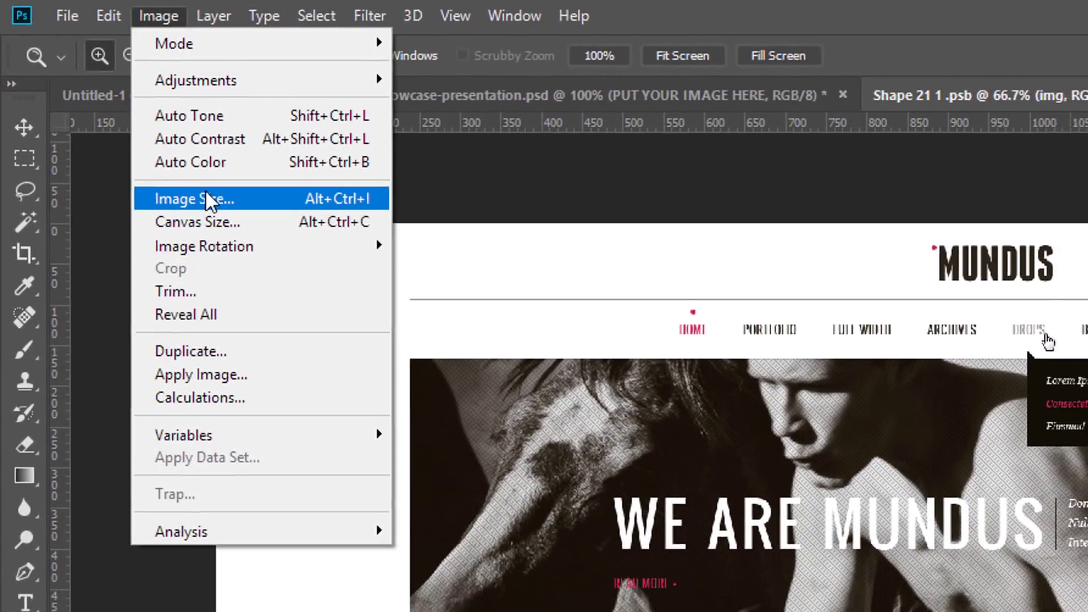
pyautogui.click(190, 184)
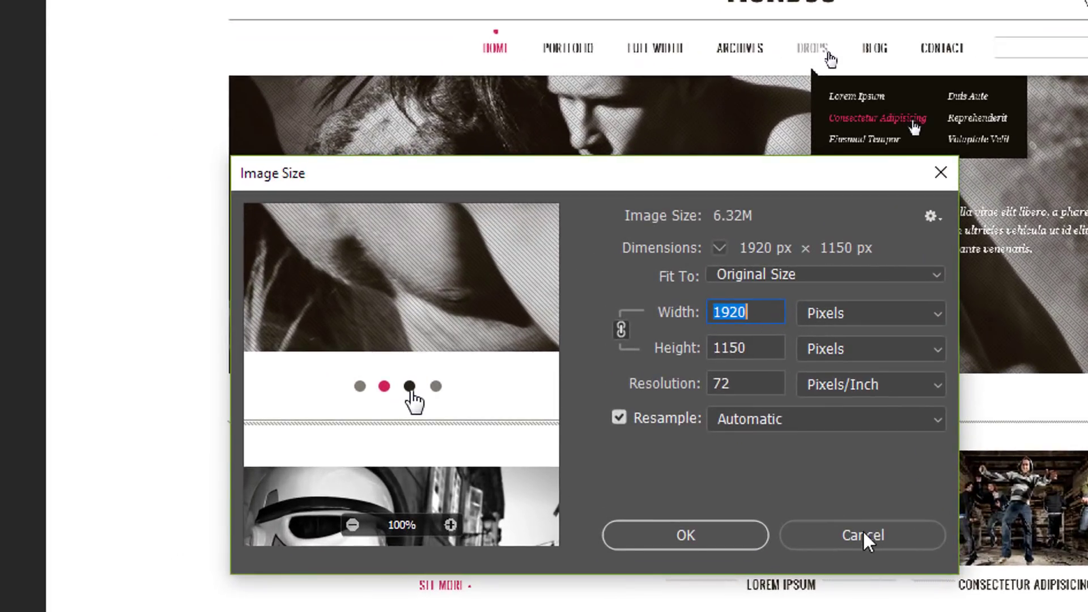
pyautogui.click(862, 536)
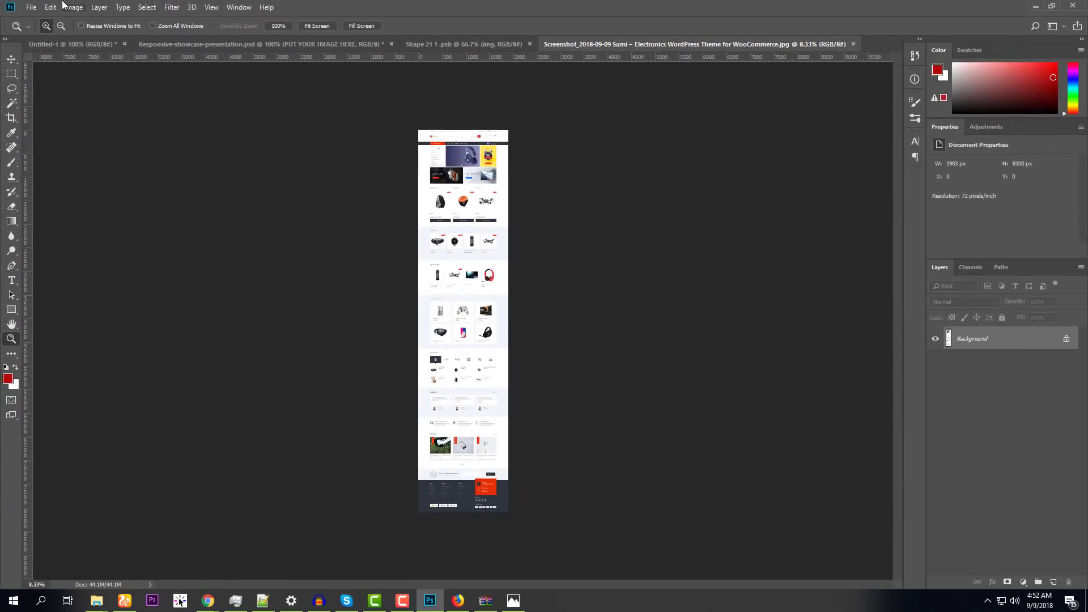
# Resize the Sumi desktop screenshot to a width of 1920 px, keeping its proportions
pyautogui.click(64, 6)
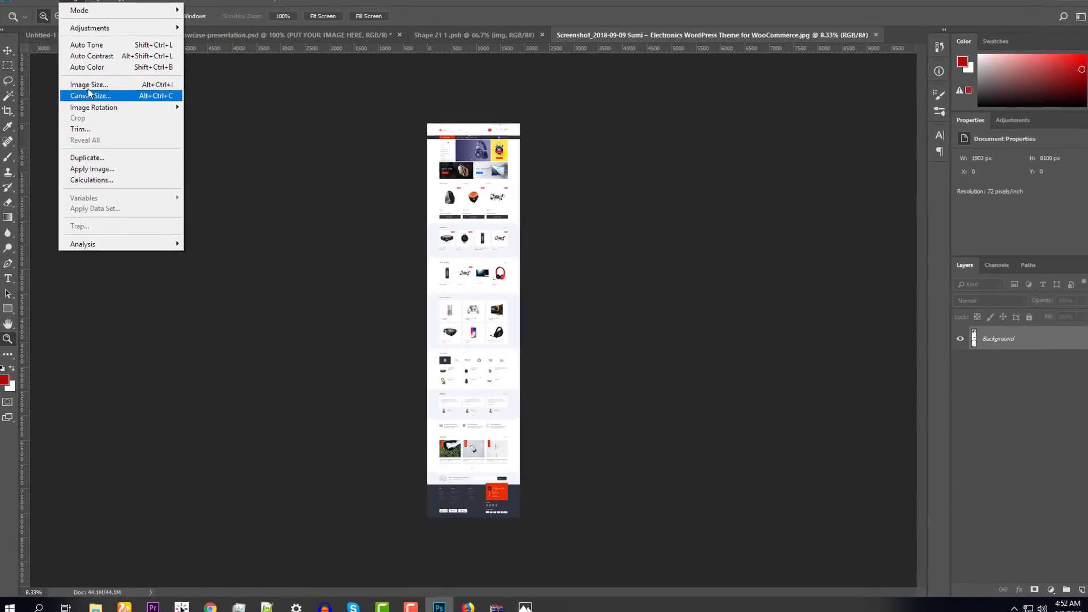
pyautogui.click(85, 92)
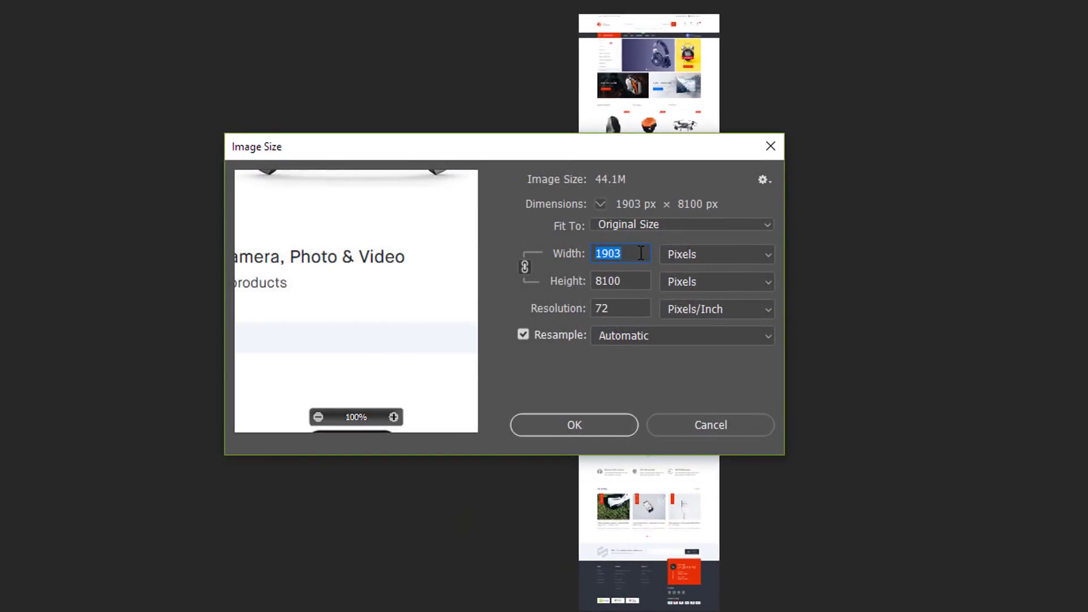
pyautogui.moveTo(641, 254); pyautogui.dragTo(544, 251)
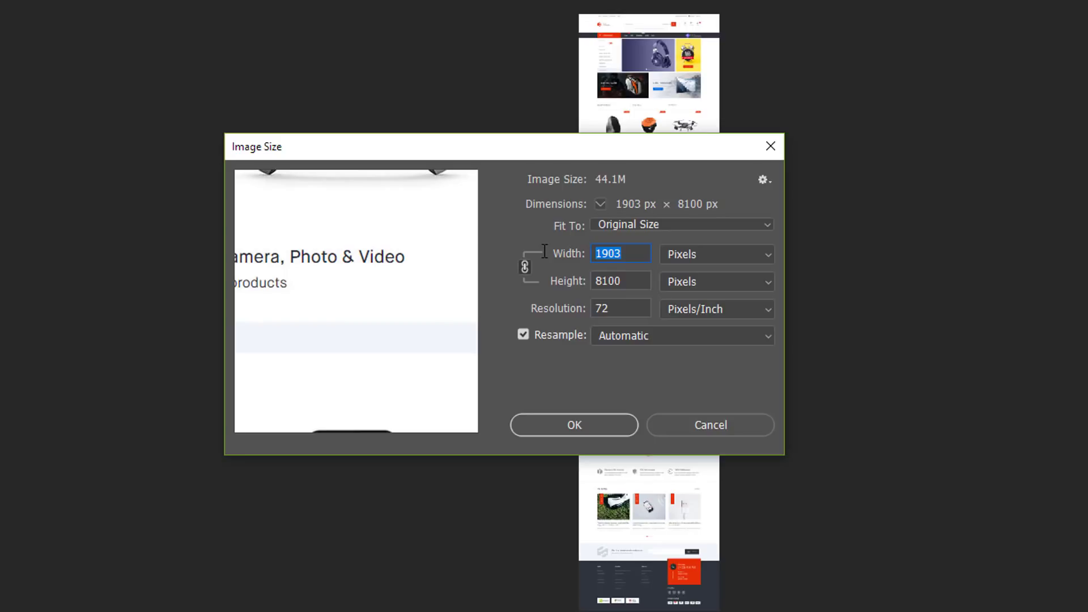
pyautogui.write('1920')
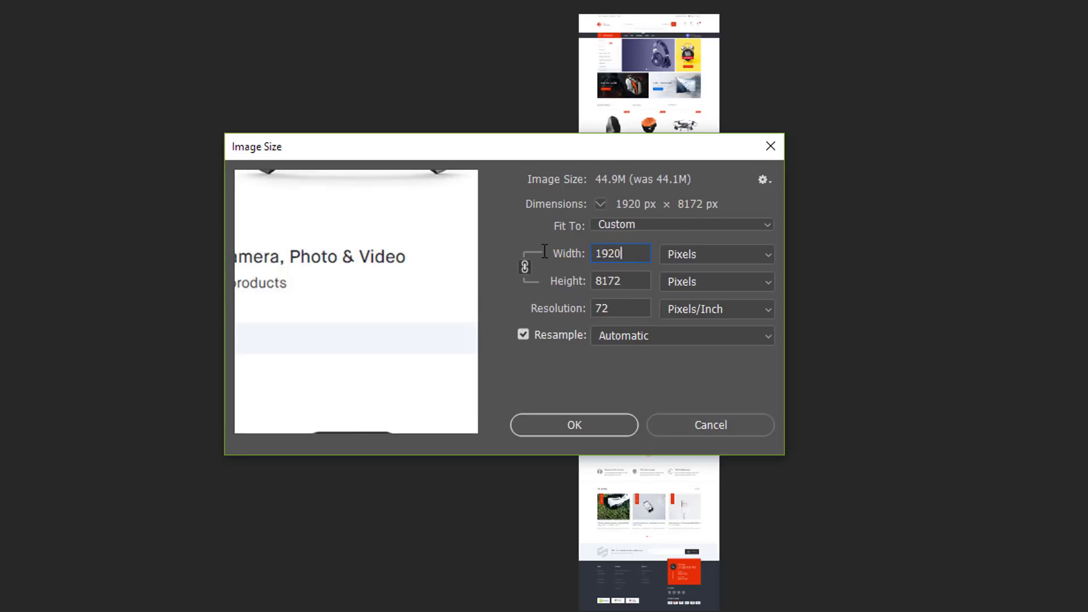
pyautogui.press('Return')
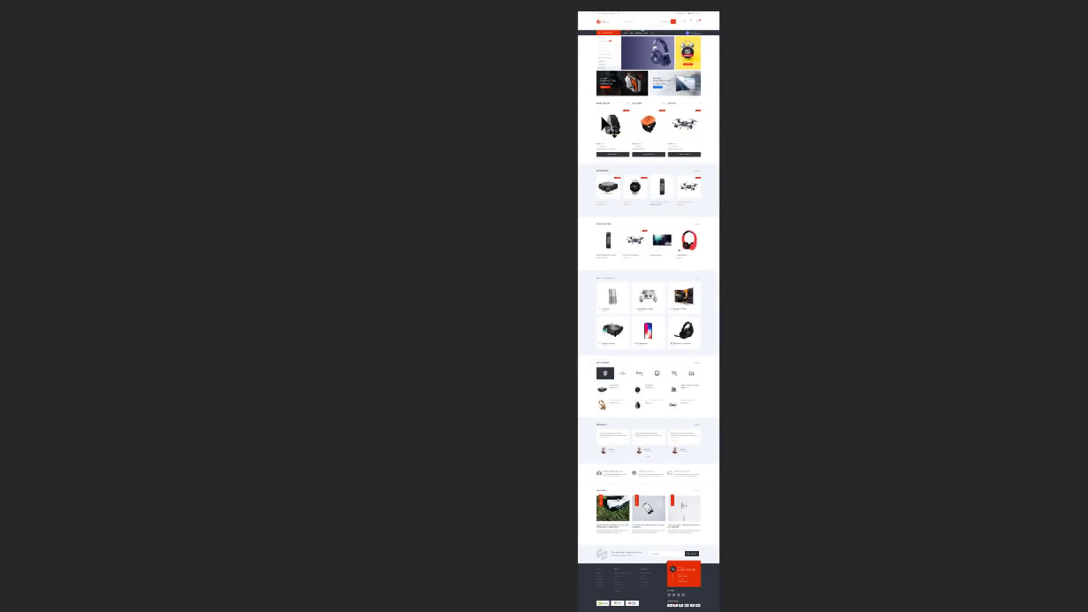
# Copy the resized screenshot into the iMac document Shape 21 1.psb, align it to the canvas's top-left corner, and save
pyautogui.press('v')
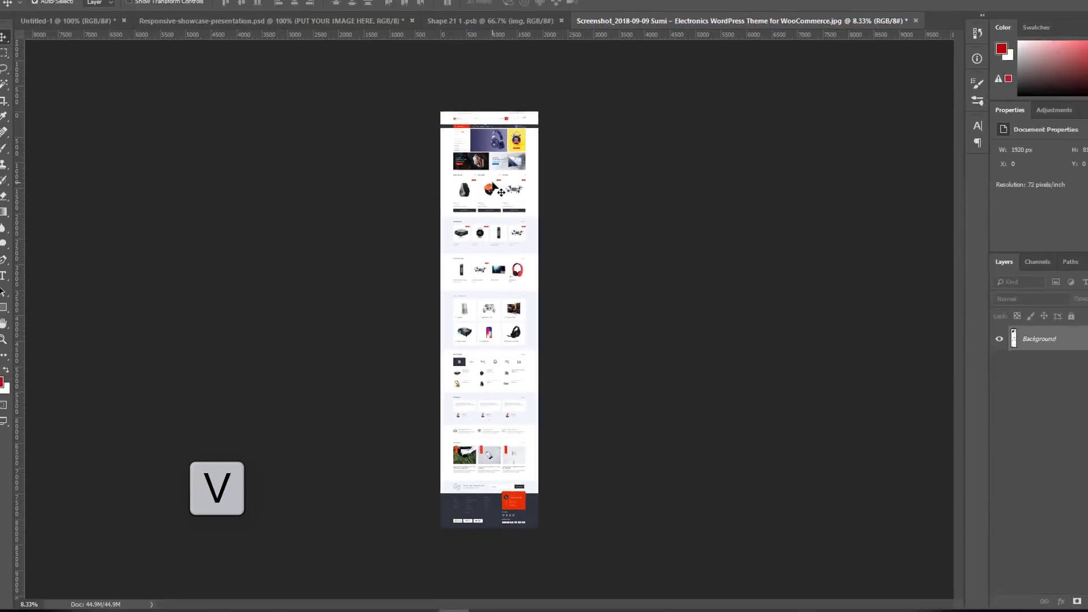
pyautogui.moveTo(500, 192); pyautogui.dragTo(442, 122)
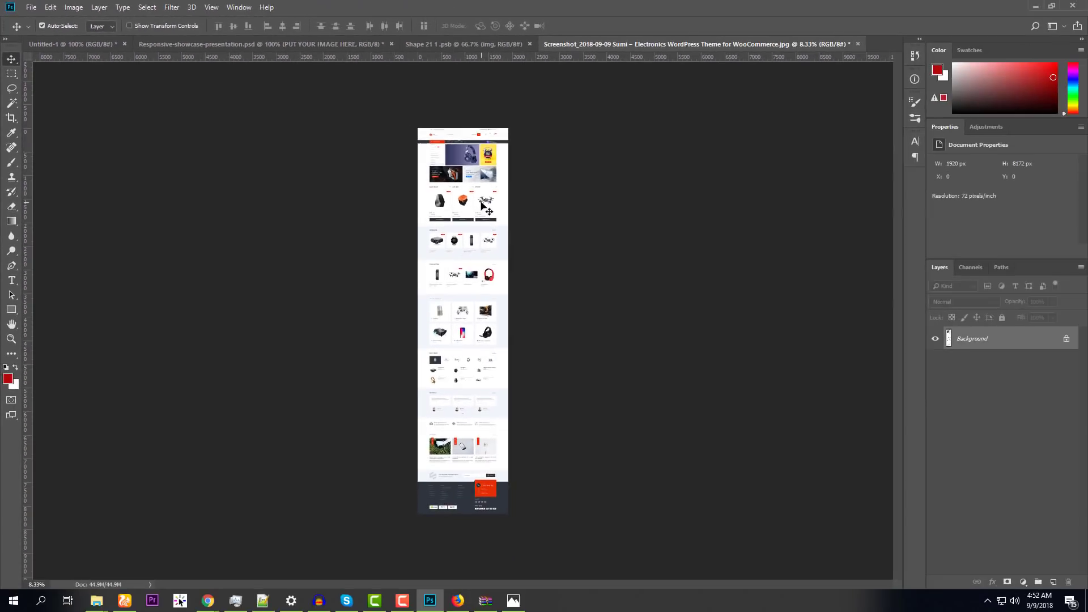
pyautogui.moveTo(481, 207); pyautogui.dragTo(497, 331)
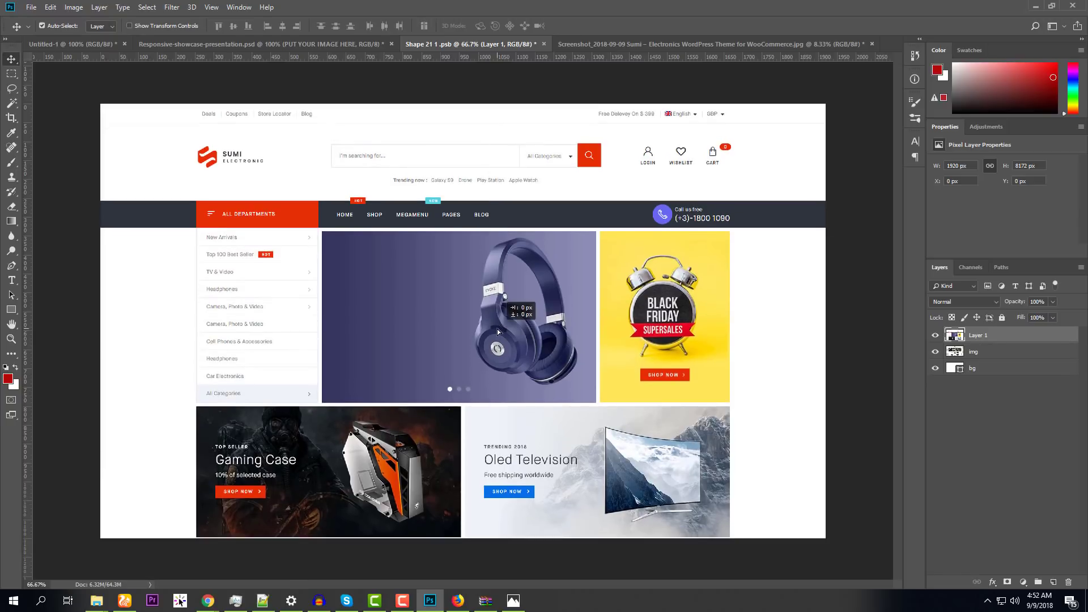
pyautogui.hotkey('ctrl', 's')
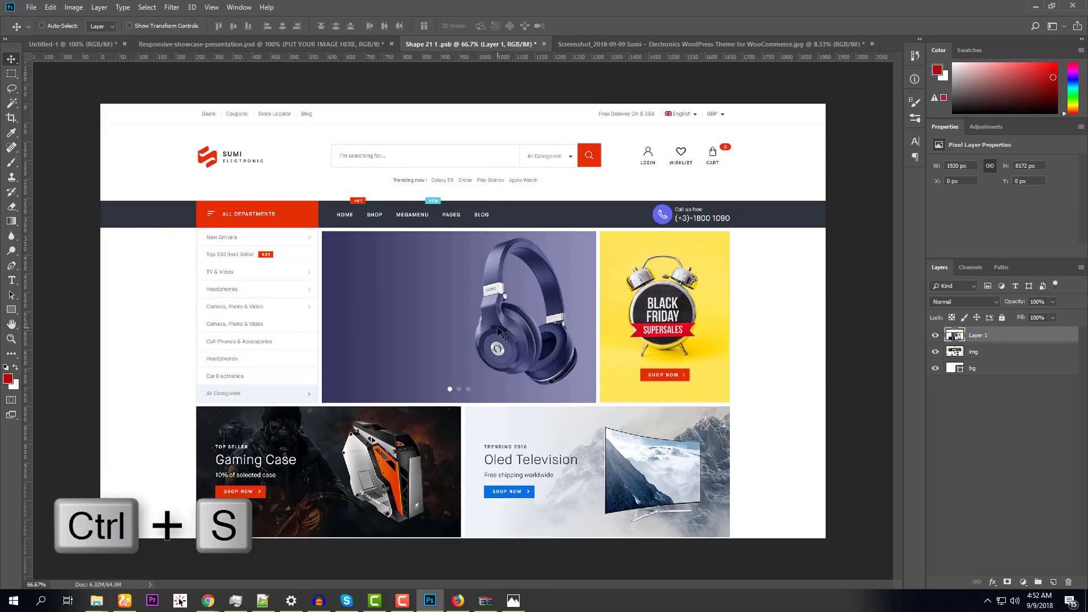
# In Responsive-showcase-presentation.psd, collapse the iMac group and open the contents of the MacBook group's "PUT YOUR IMAGE HERE" smart object
pyautogui.click(328, 45)
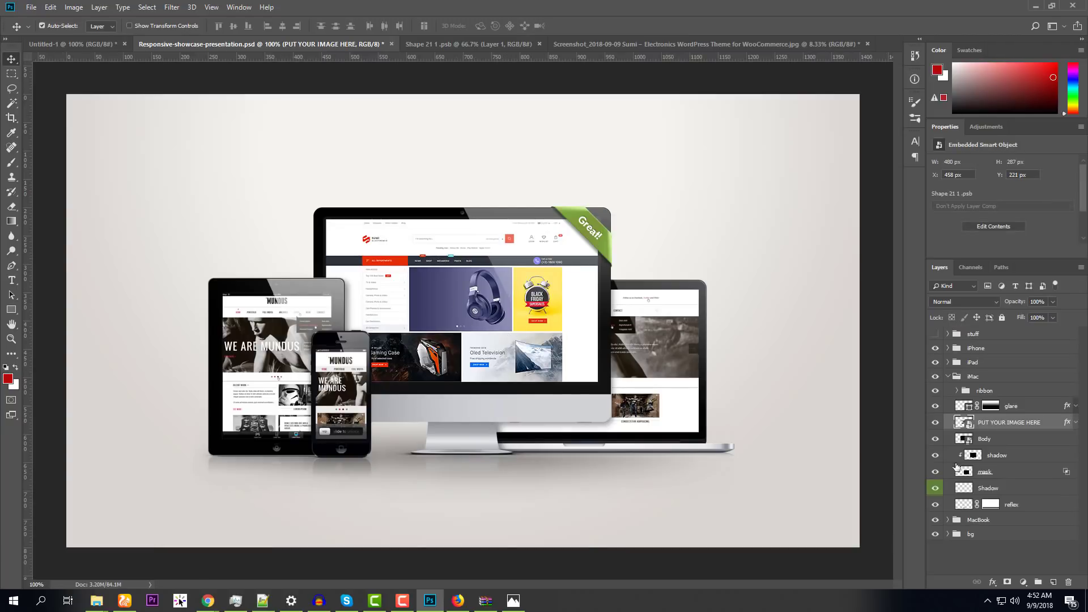
pyautogui.click(953, 378)
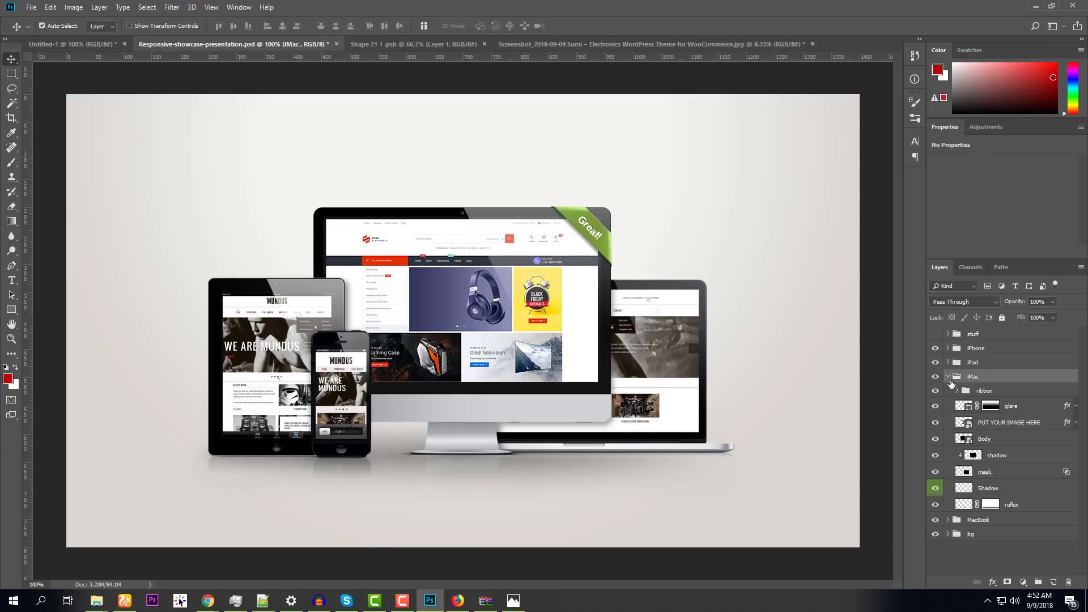
pyautogui.click(948, 376)
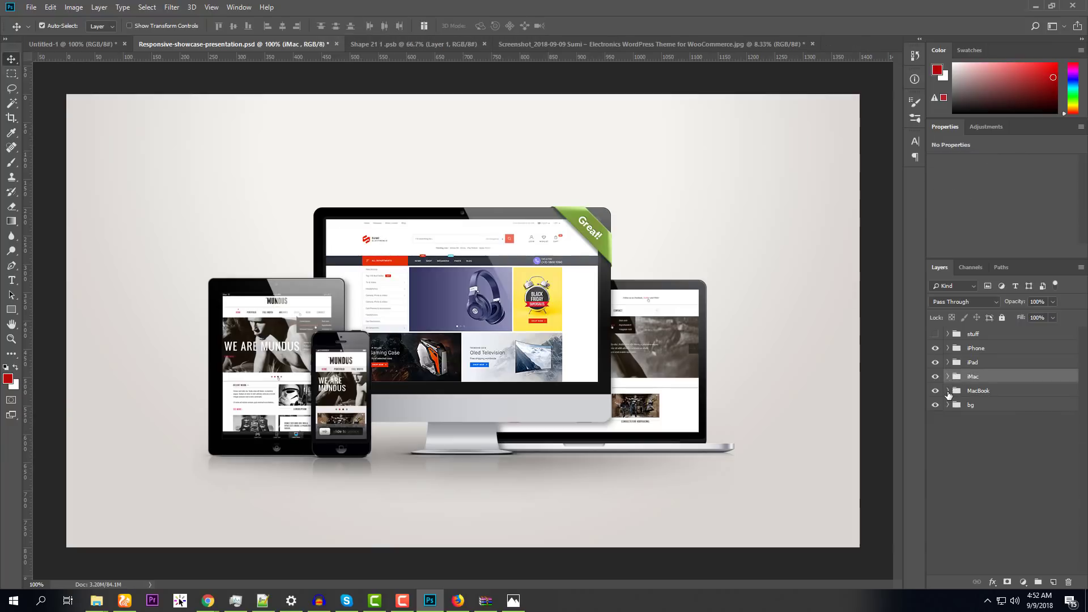
pyautogui.click(947, 390)
pyautogui.doubleClick(964, 423)
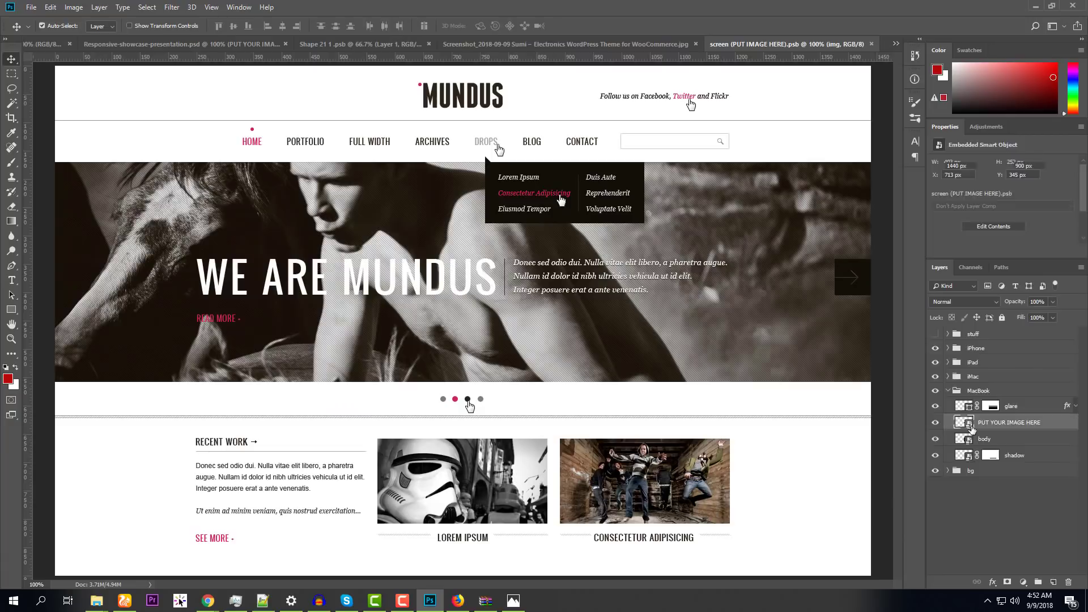
# Copy the full-page Sumi screenshot into the MacBook screen document above the img layer
pyautogui.click(12, 339)
pyautogui.keyDown('alt'); pyautogui.click(536, 336); pyautogui.keyUp('alt')
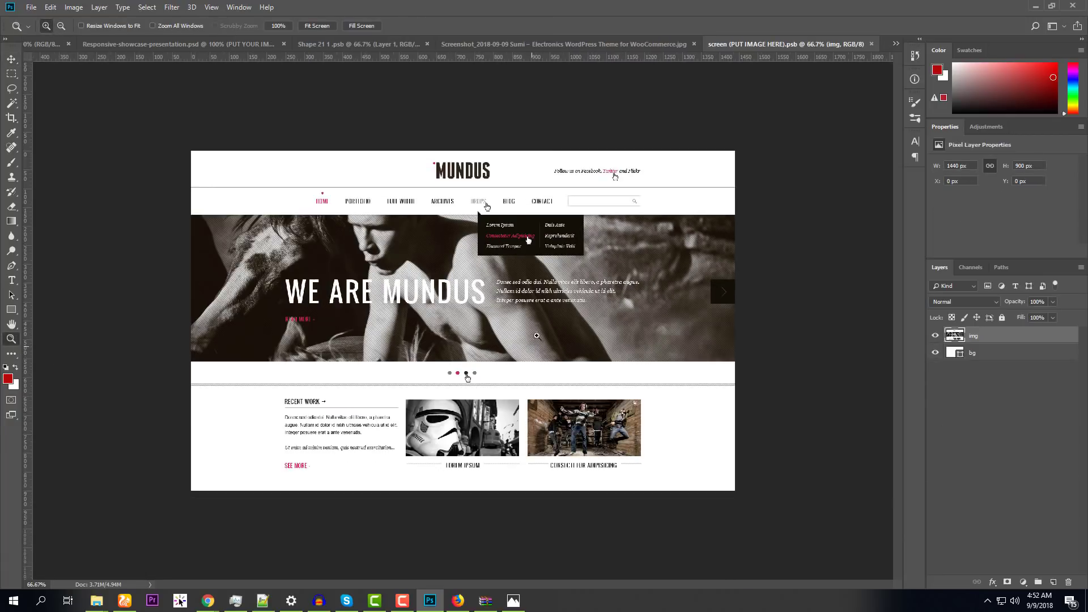
pyautogui.click(596, 42)
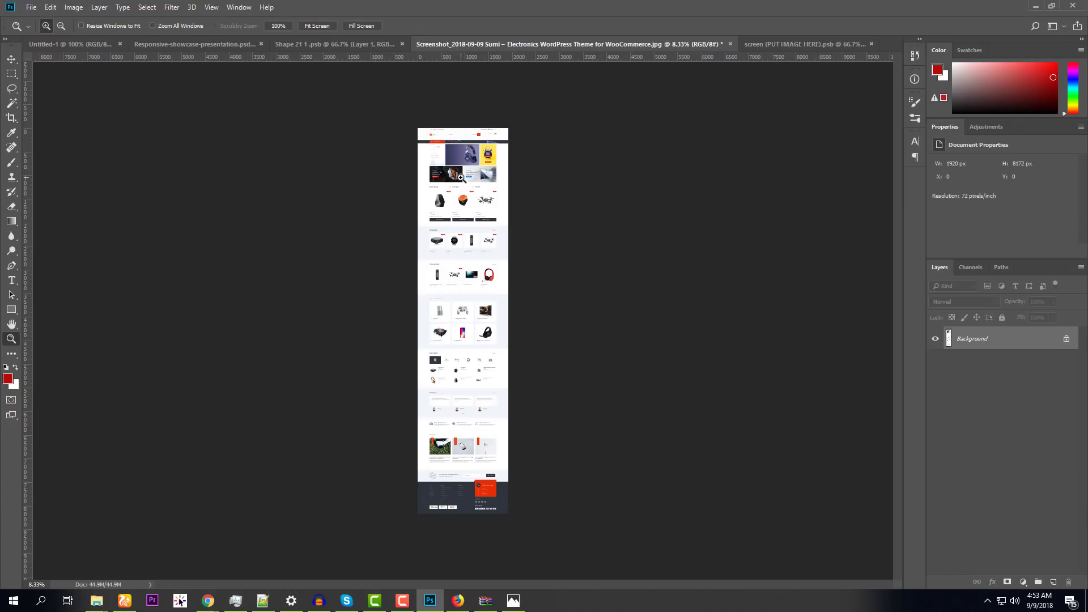
pyautogui.press('v')
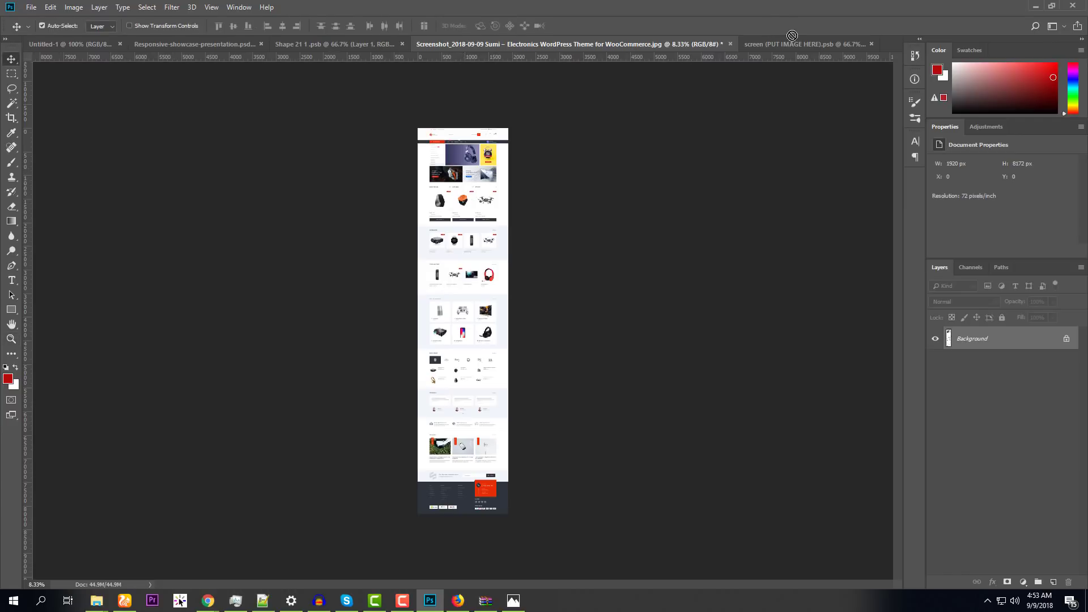
pyautogui.moveTo(792, 41); pyautogui.dragTo(70, 386)
# Scale the screenshot in the MacBook document to about 1479 × 6295 px, align its top with the canvas, and save
pyautogui.click(11, 338)
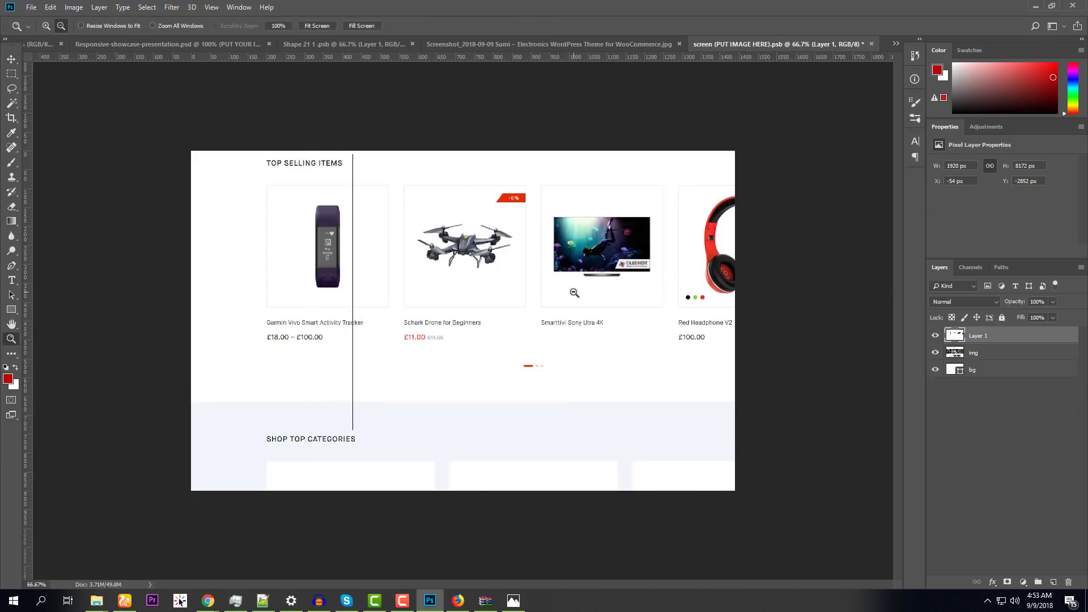
pyautogui.keyDown('alt'); pyautogui.click(572, 292); pyautogui.keyUp('alt')
pyautogui.keyDown('alt'); pyautogui.click(574, 291); pyautogui.keyUp('alt')
pyautogui.keyDown('alt'); pyautogui.click(573, 291); pyautogui.keyUp('alt')
pyautogui.hotkey('ctrl', 't')
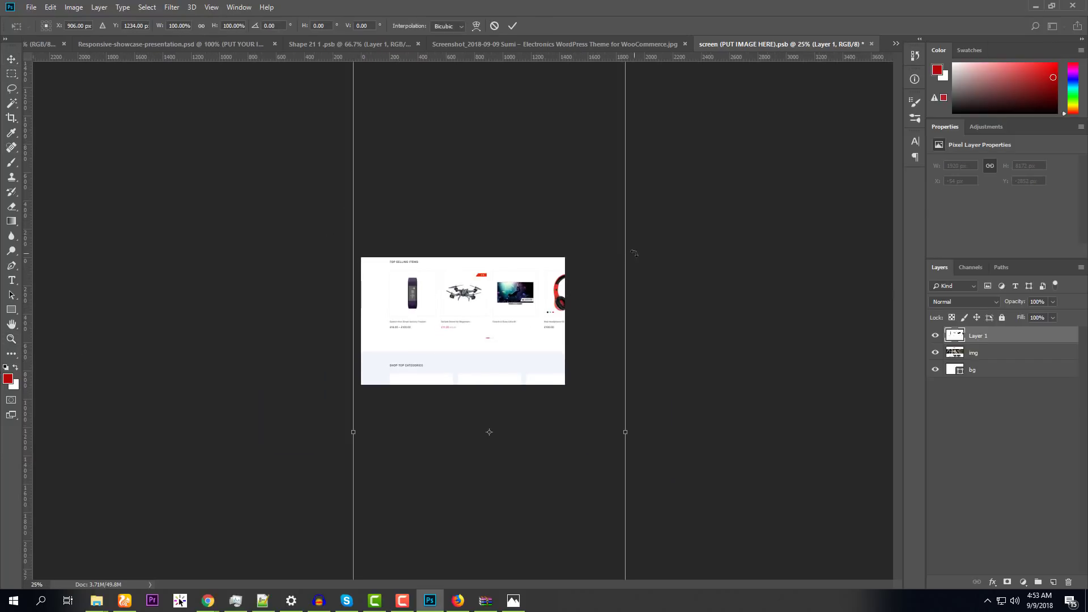
pyautogui.moveTo(573, 292); pyautogui.dragTo(481, 253)
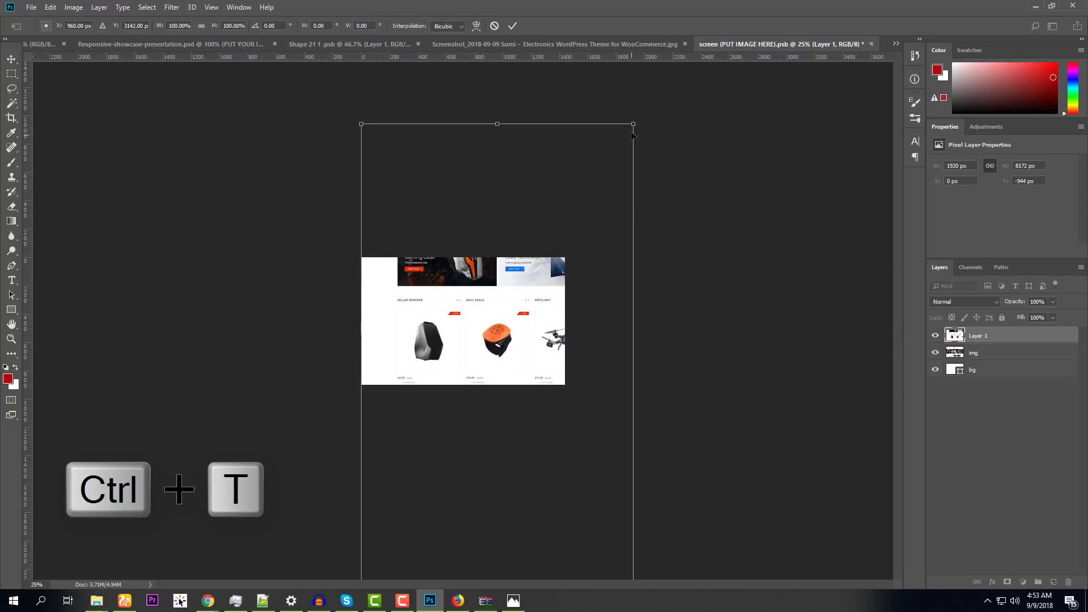
pyautogui.moveTo(628, 132); pyautogui.dragTo(480, 370)
pyautogui.moveTo(521, 550); pyautogui.dragTo(517, 426)
pyautogui.hotkey('ctrl', 'space')
pyautogui.hotkey('ctrl', 's')
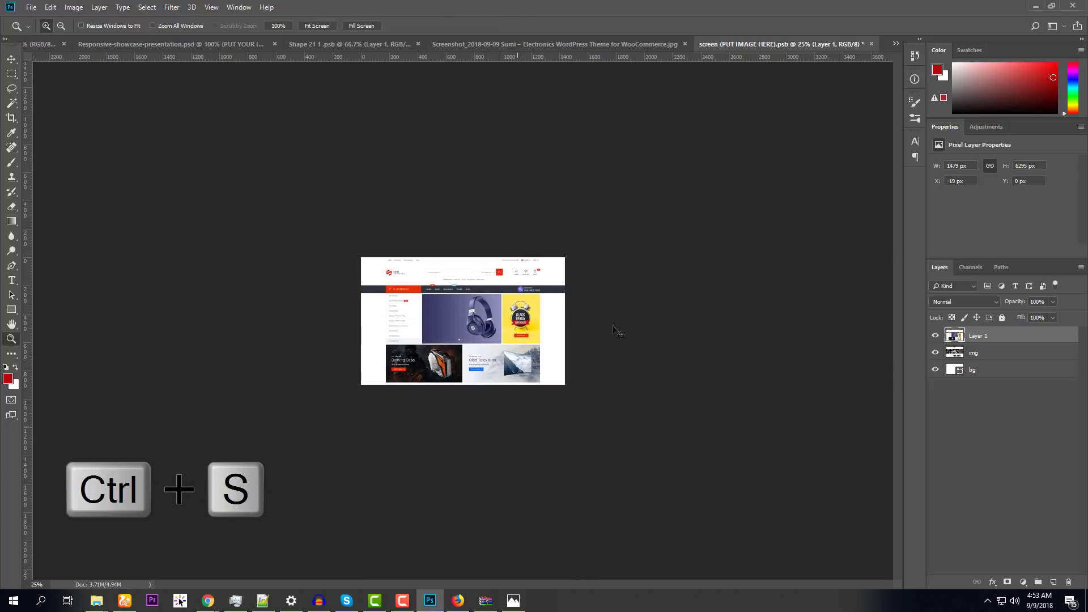
# Check the updated MacBook screen in the mockup and close the iMac document Shape 21 1.psb
pyautogui.click(225, 43)
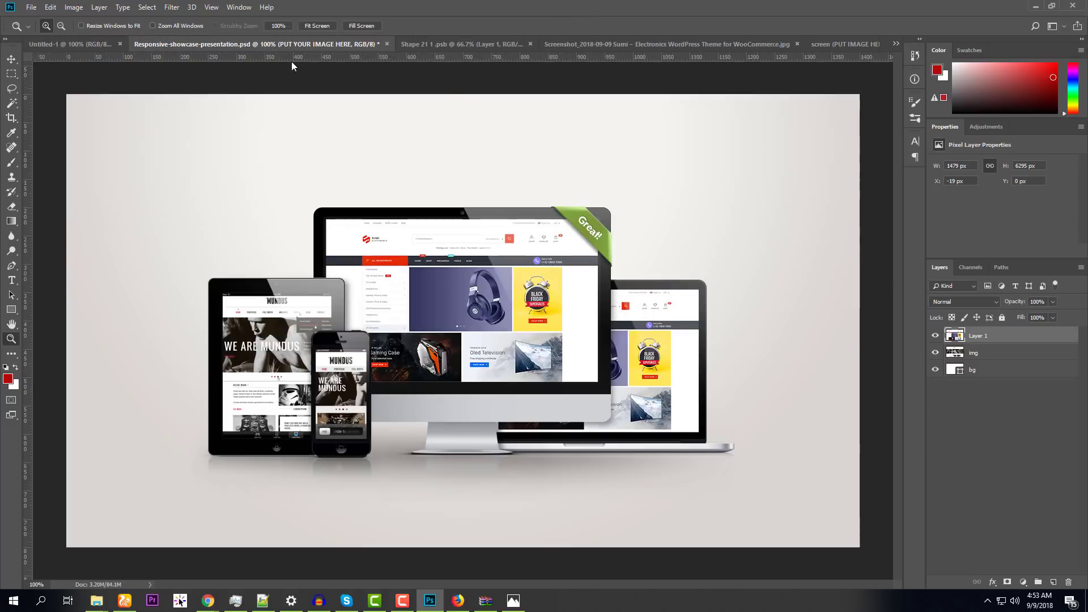
pyautogui.click(530, 43)
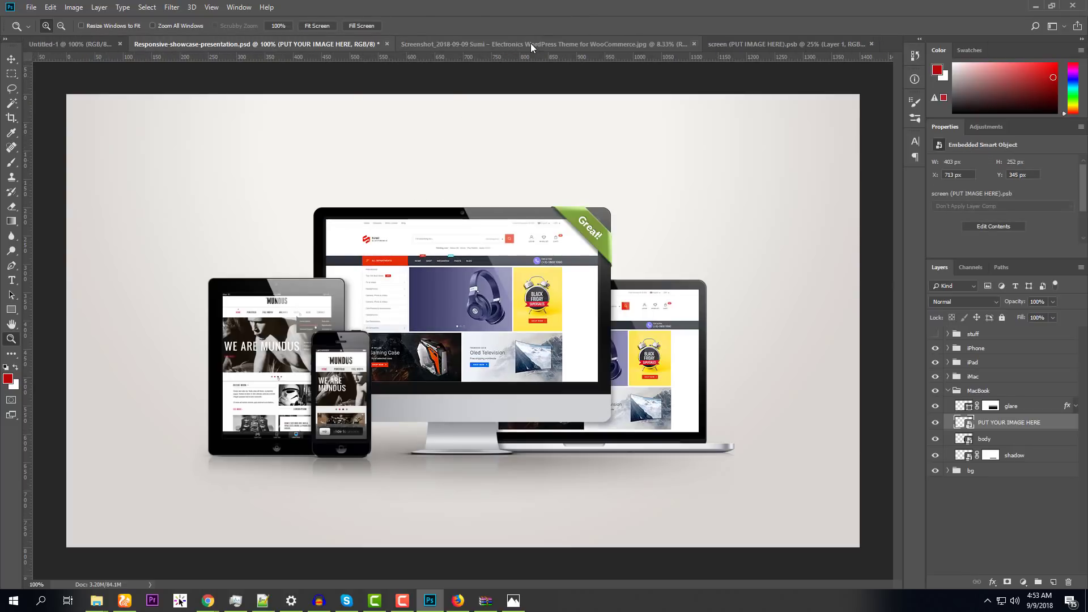
pyautogui.click(623, 44)
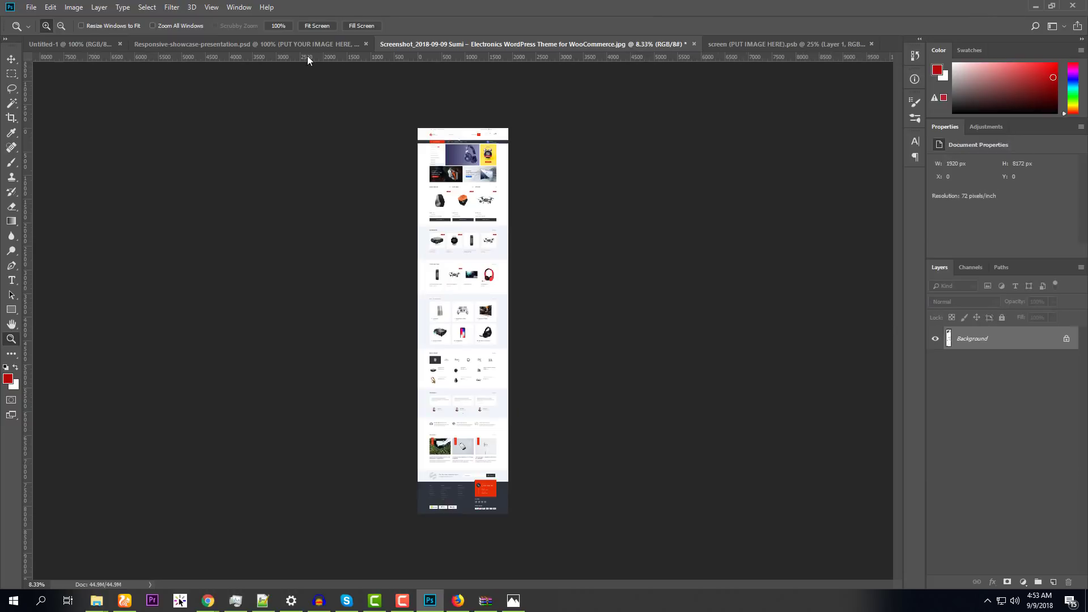
pyautogui.click(277, 44)
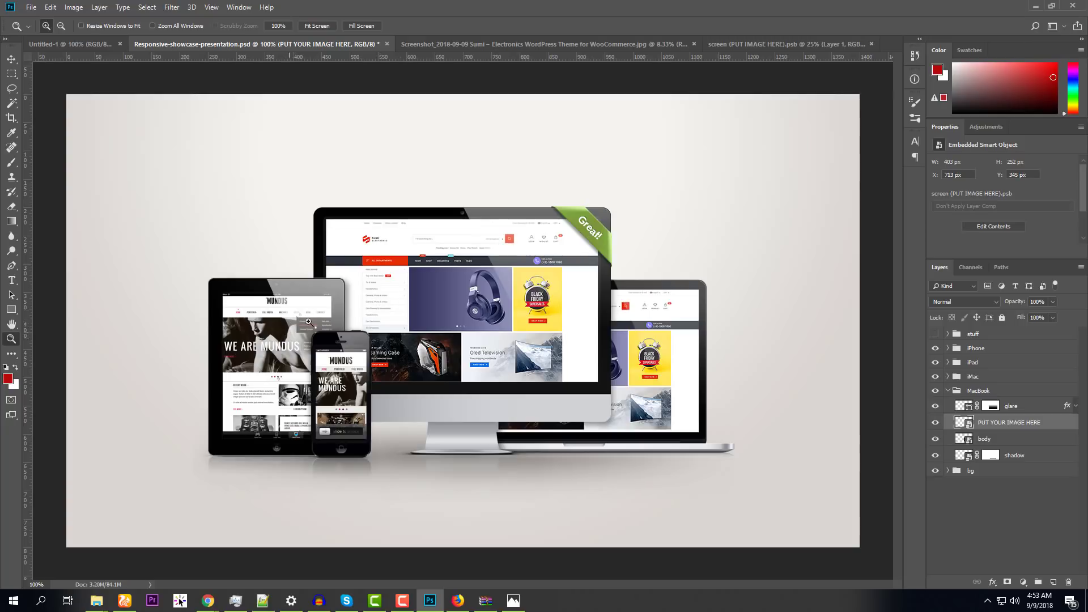
# Open the contents of the iPad group's "PUT YOUR IMAGE HERE" smart object and close the MacBook screen document
pyautogui.click(947, 391)
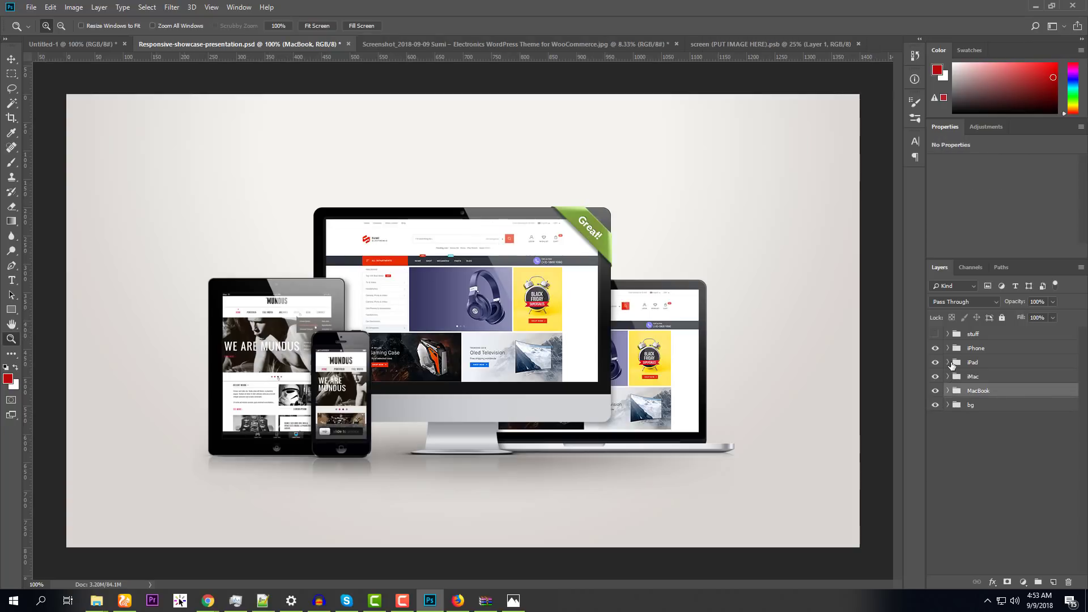
pyautogui.click(935, 364)
pyautogui.click(948, 362)
pyautogui.doubleClick(969, 395)
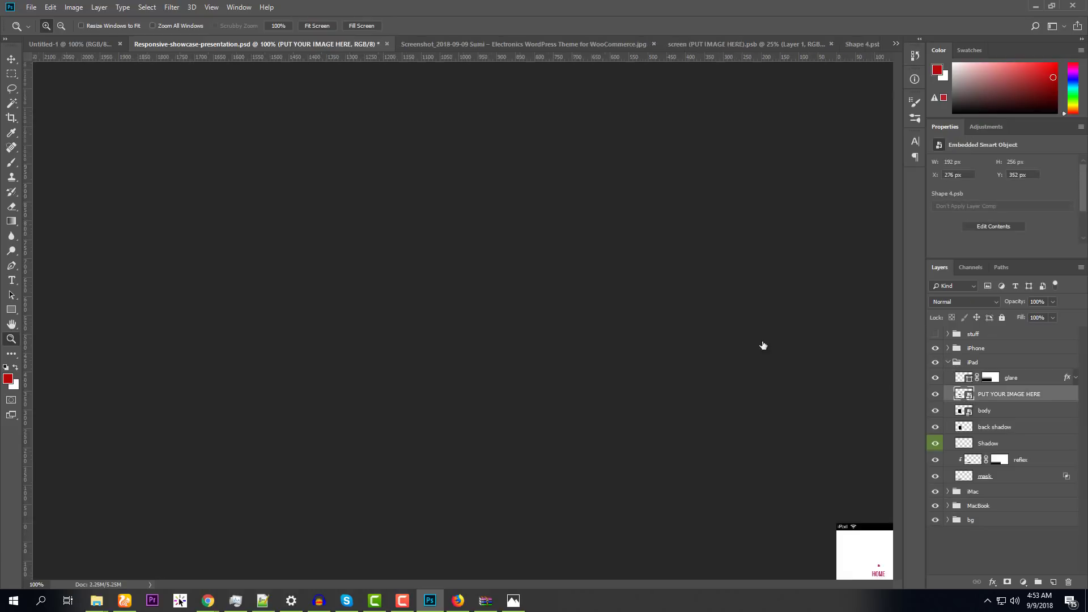
pyautogui.click(619, 44)
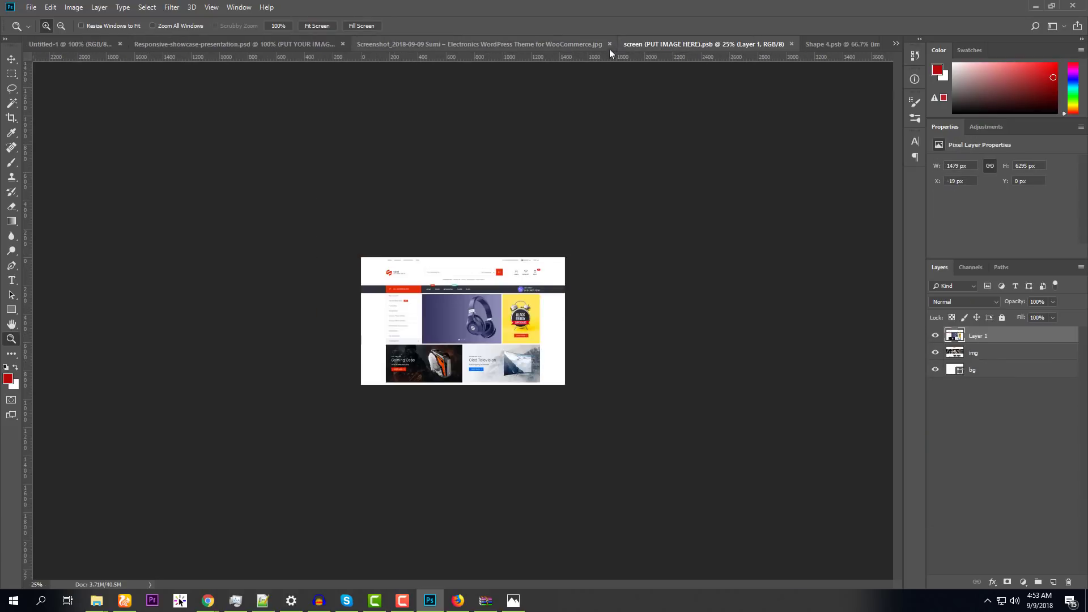
pyautogui.click(793, 44)
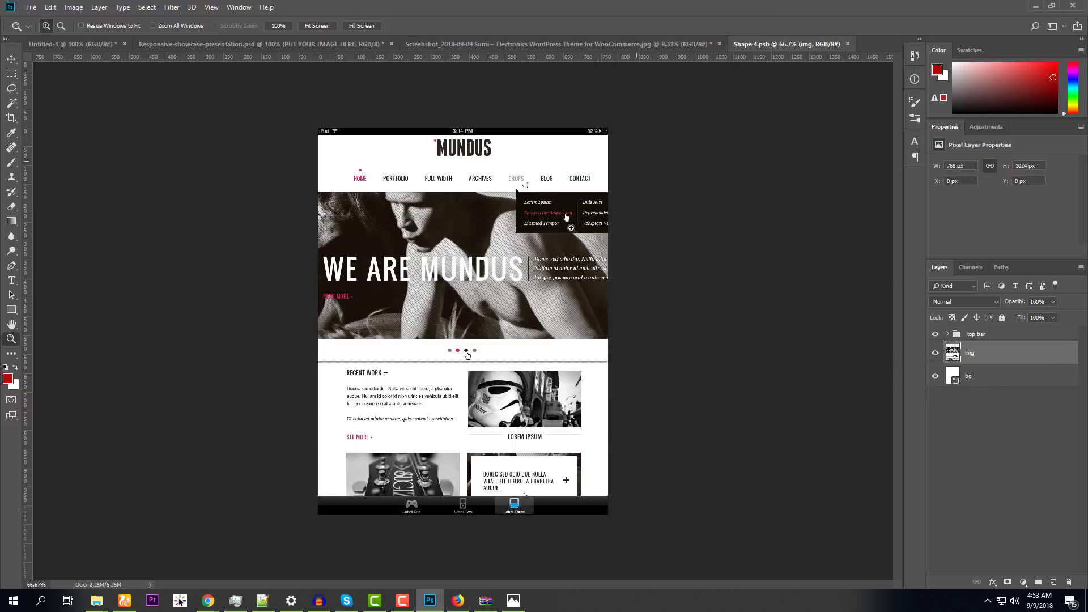
# Check the image dimensions of the iPad document Shape 4.psb without changing them
pyautogui.click(558, 44)
pyautogui.click(765, 44)
pyautogui.click(73, 8)
pyautogui.click(90, 94)
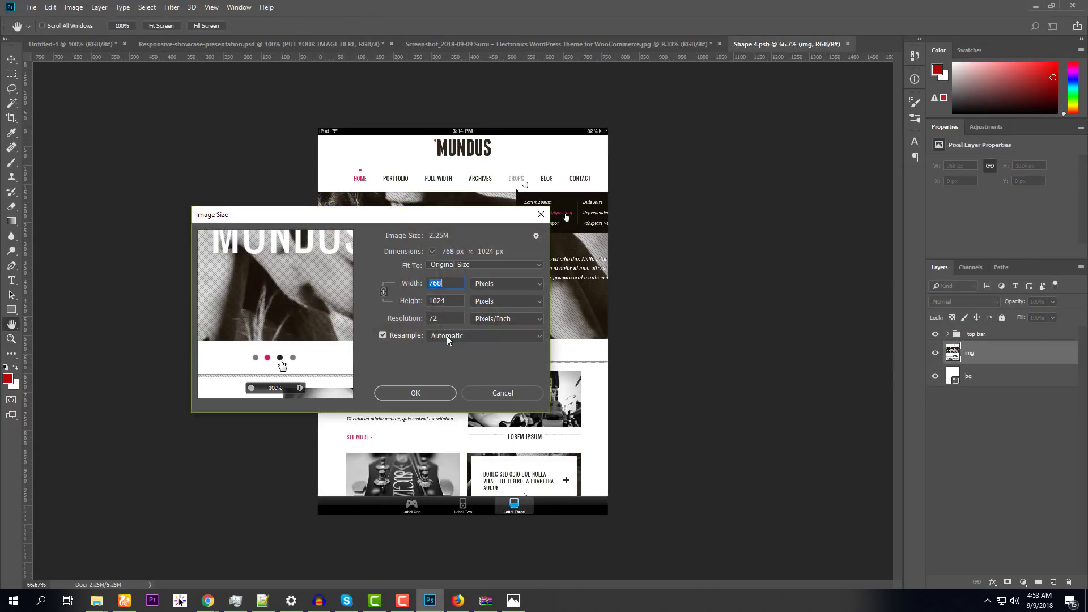
pyautogui.click(501, 392)
# Resize the Sumi screenshot to a width of 768 px, keeping its proportions
pyautogui.click(481, 44)
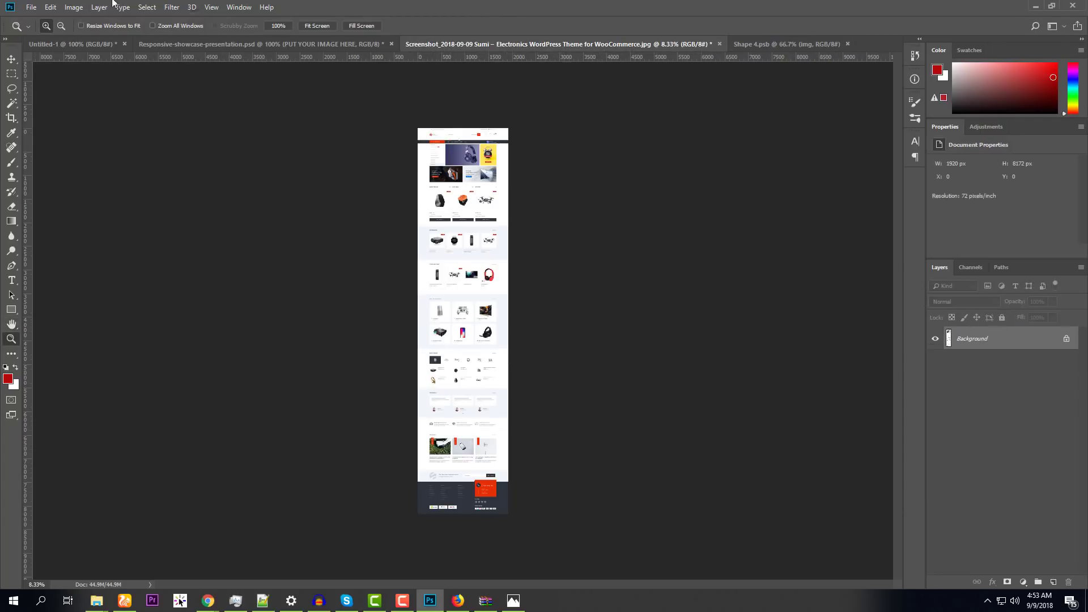
pyautogui.click(73, 8)
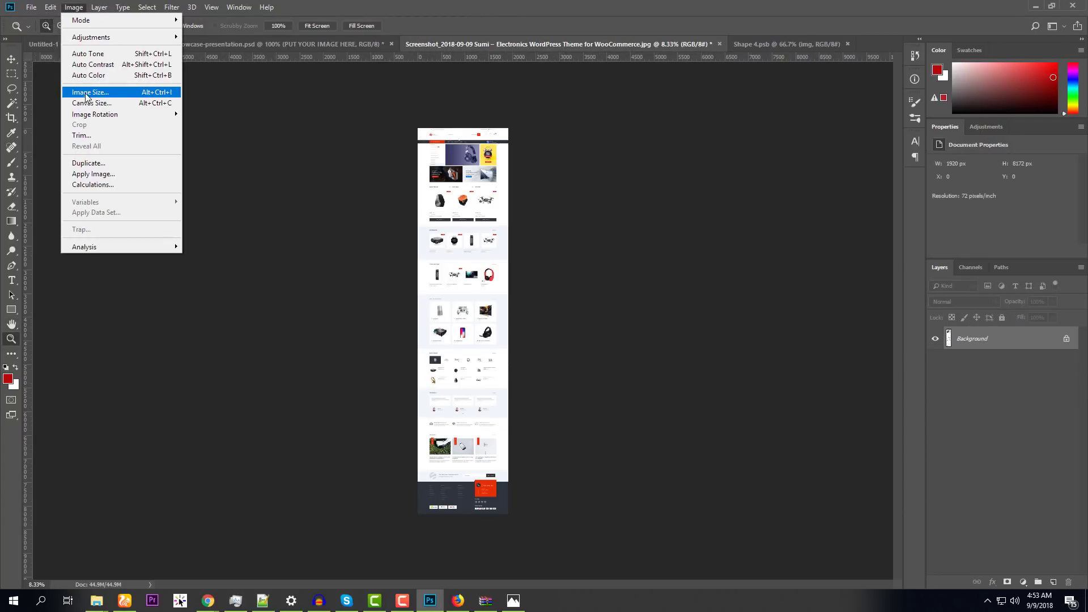
pyautogui.click(85, 94)
pyautogui.write('768')
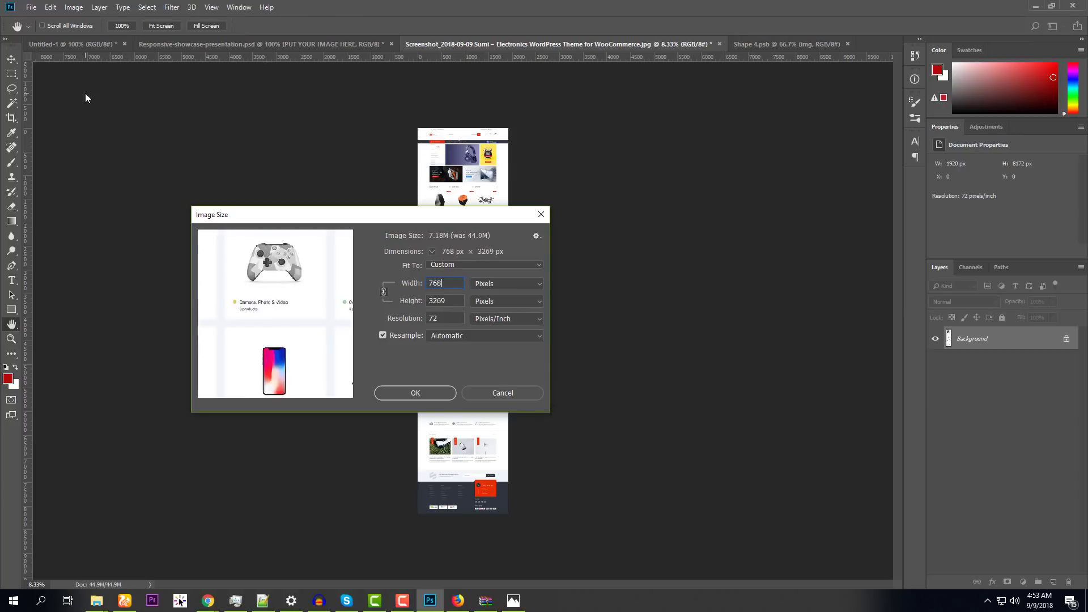
pyautogui.press('Return')
# Copy the 768 px screenshot into Shape 4.psb, position it just below the iPad status bar, and save
pyautogui.press('v')
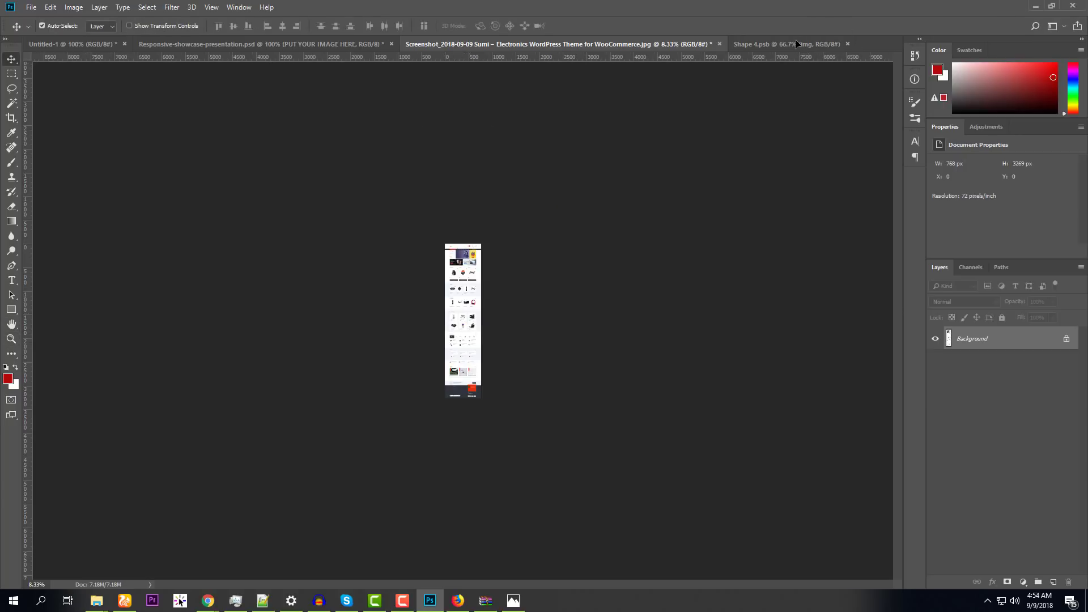
pyautogui.moveTo(796, 43); pyautogui.dragTo(442, 170)
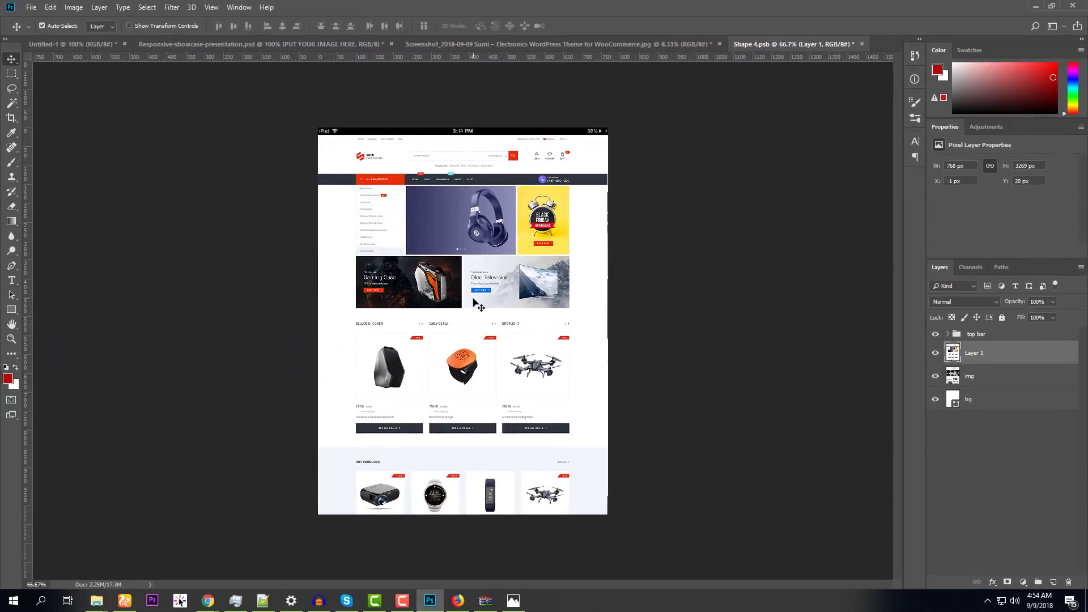
pyautogui.hotkey('ctrl', 's')
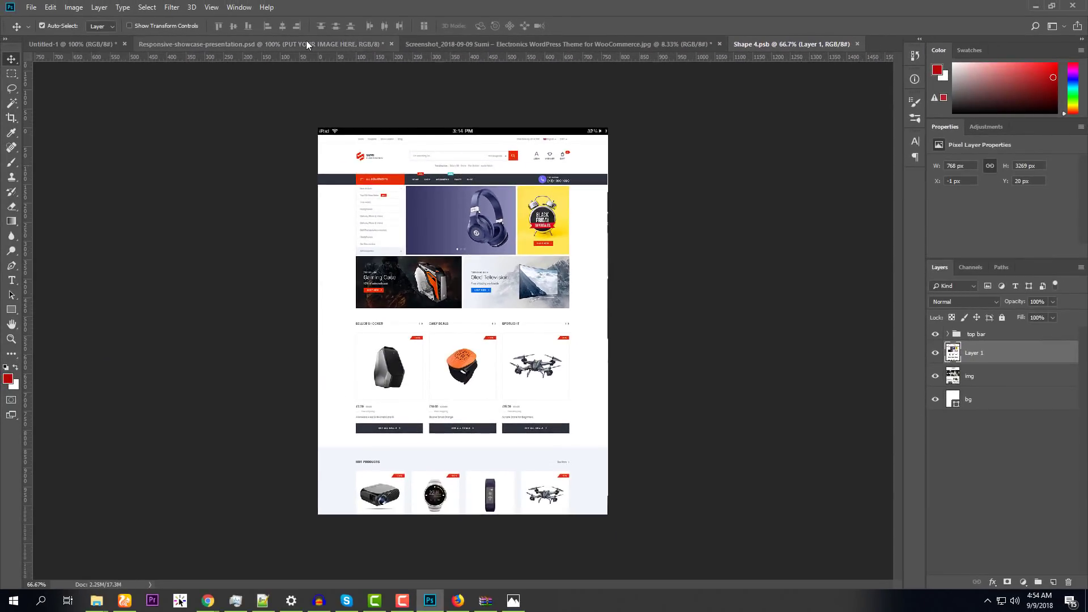
# Return to the responsive mockup document, collapse the iPad group and expand the iPhone group
pyautogui.click(293, 46)
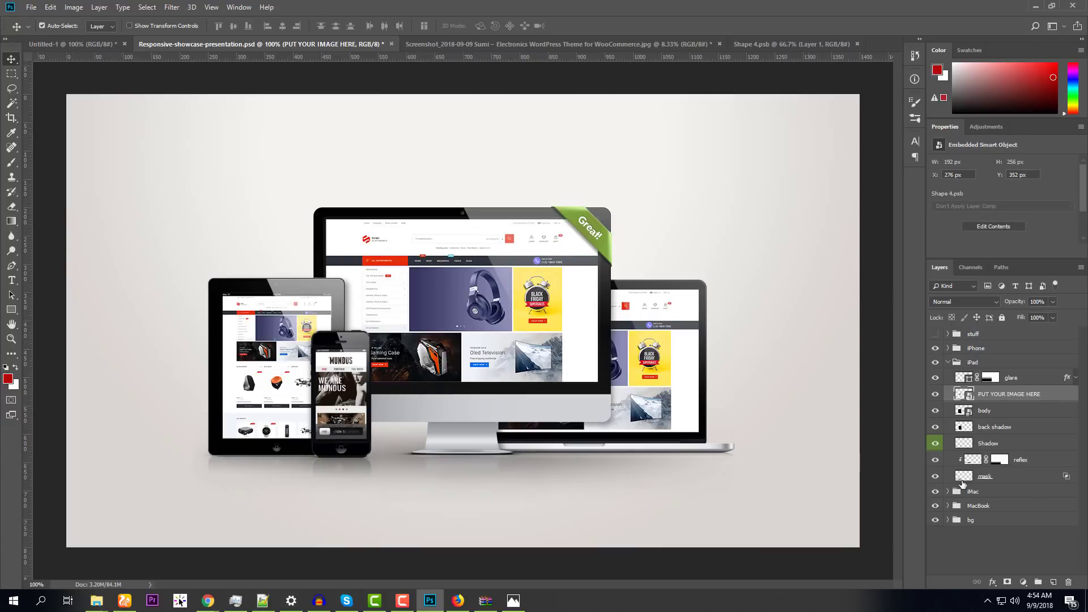
pyautogui.click(947, 363)
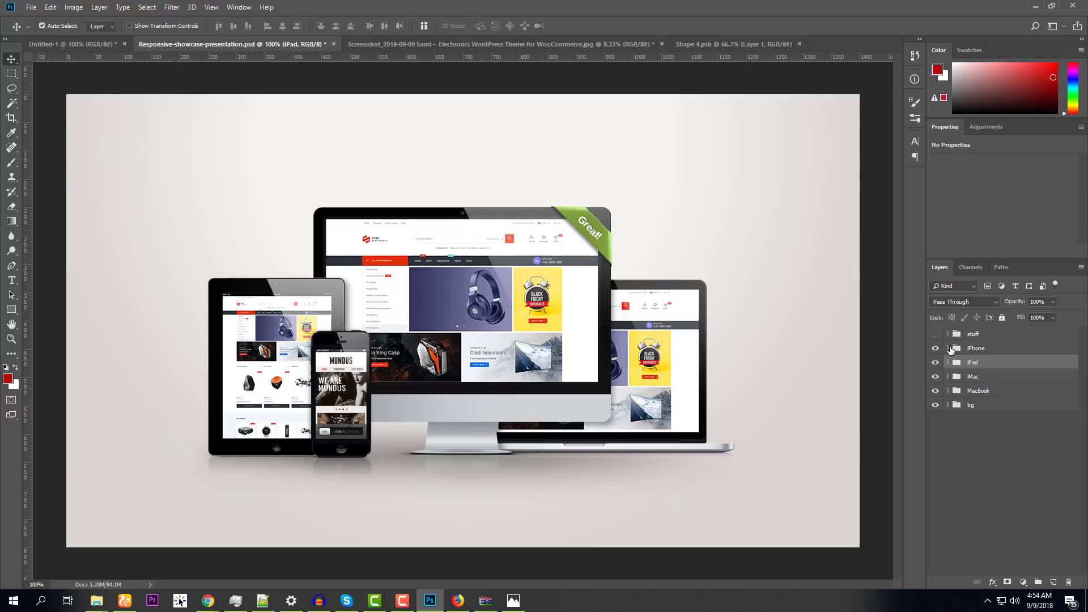
pyautogui.click(946, 349)
# Switch to Firefox and open the downloaded Sumi mobile screenshot PNG in Photoshop
pyautogui.click(451, 602)
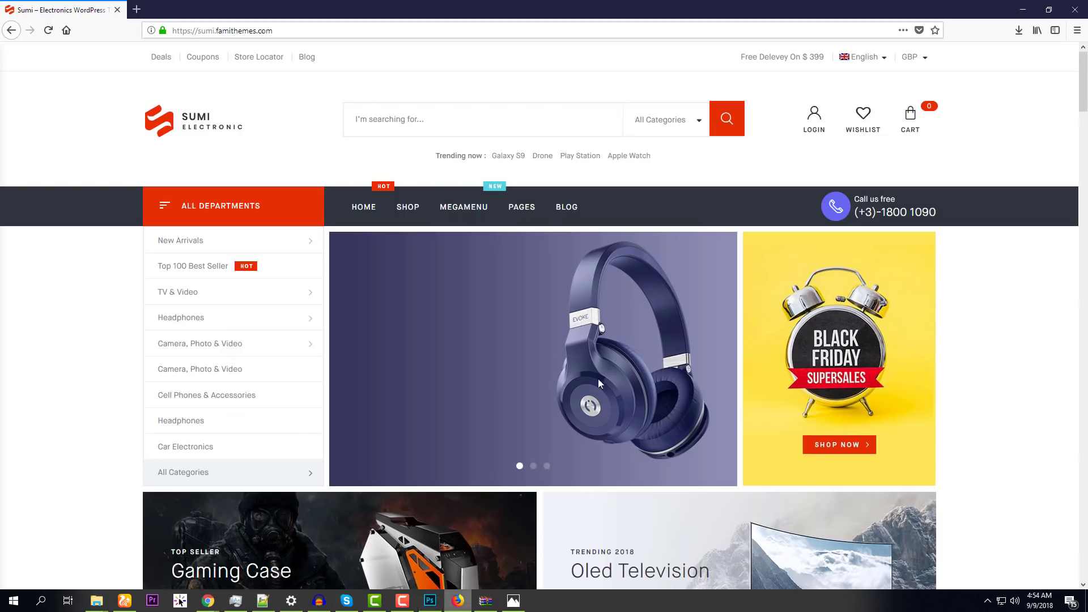
pyautogui.click(1019, 32)
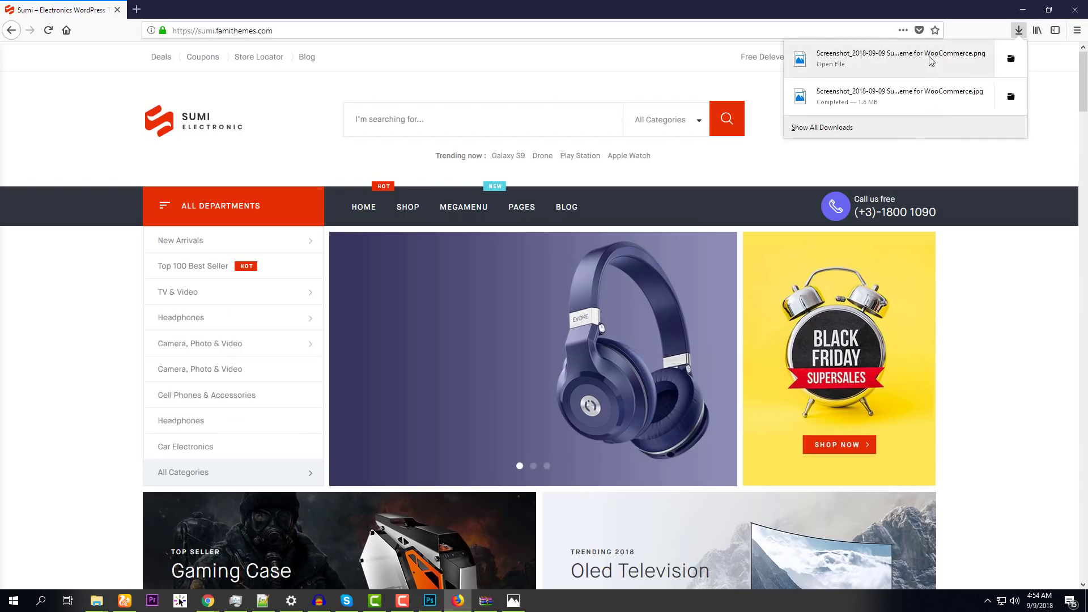
pyautogui.click(899, 54)
pyautogui.rightClick(547, 187)
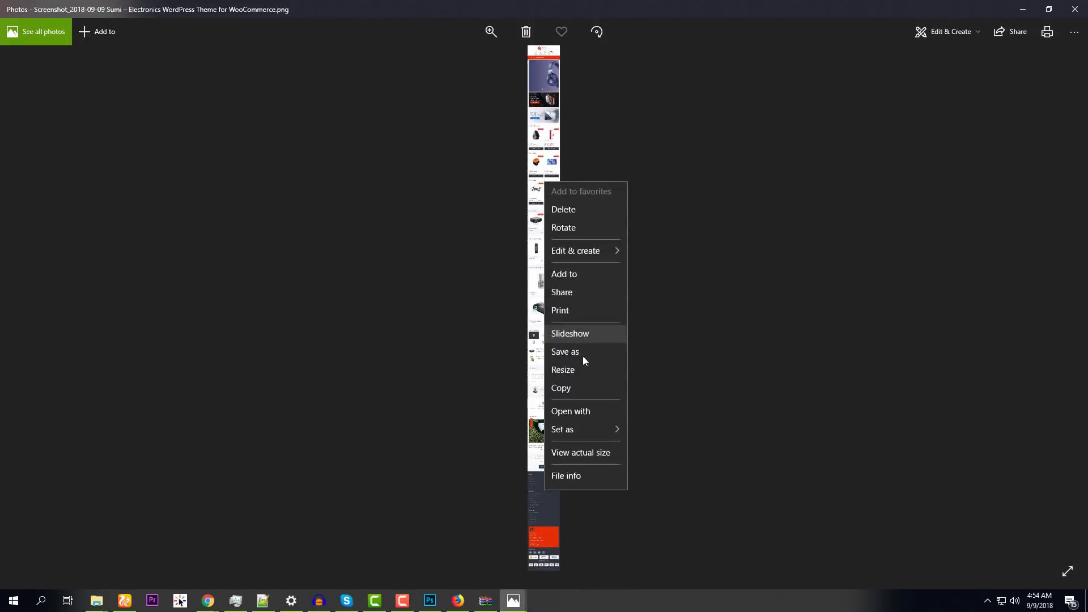
pyautogui.click(588, 420)
pyautogui.click(142, 201)
pyautogui.click(185, 287)
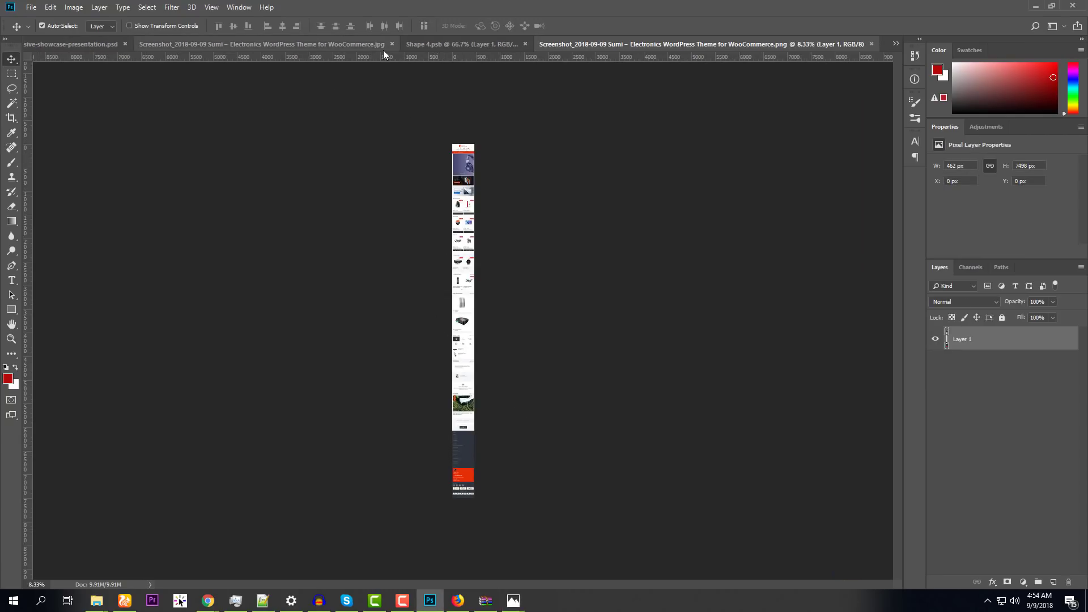
# Open the contents of the iPhone group's "YOUR SCREEN HERE" smart object and check its image dimensions without changing them
pyautogui.click(84, 43)
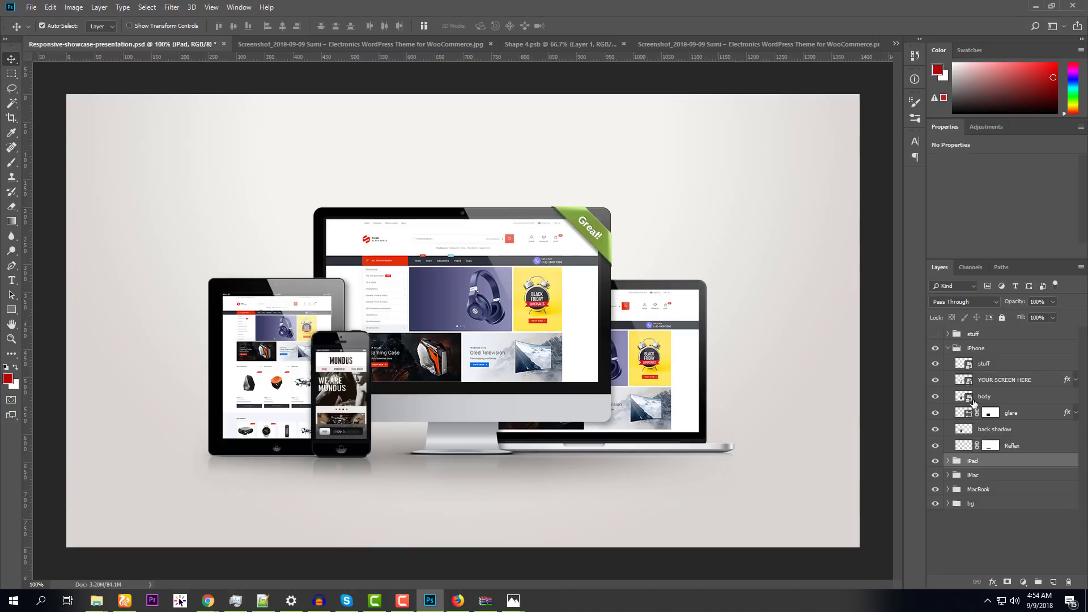
pyautogui.doubleClick(970, 383)
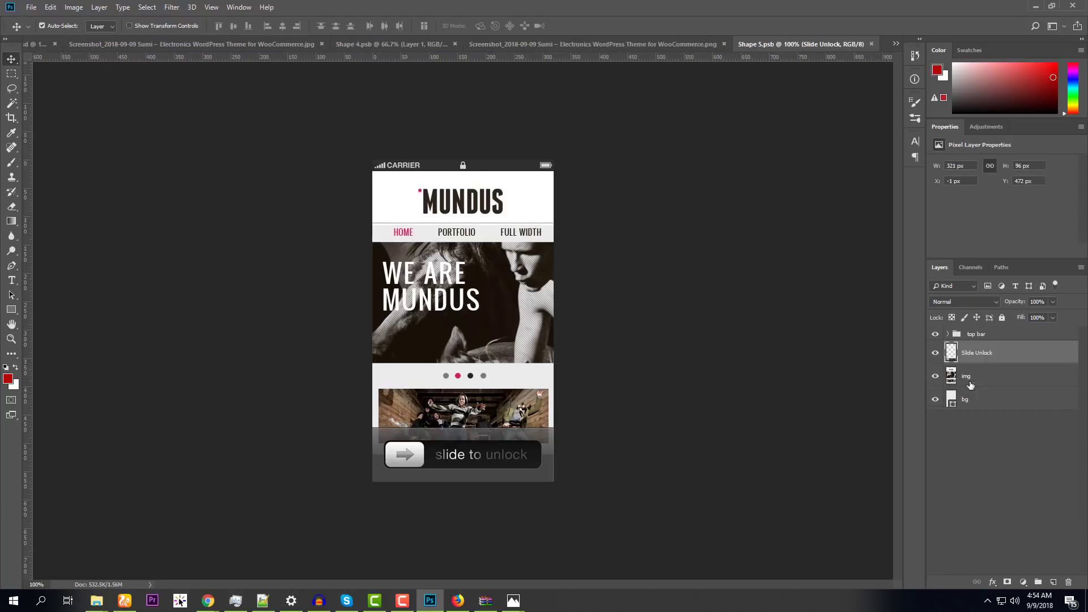
pyautogui.click(84, 6)
pyautogui.click(94, 93)
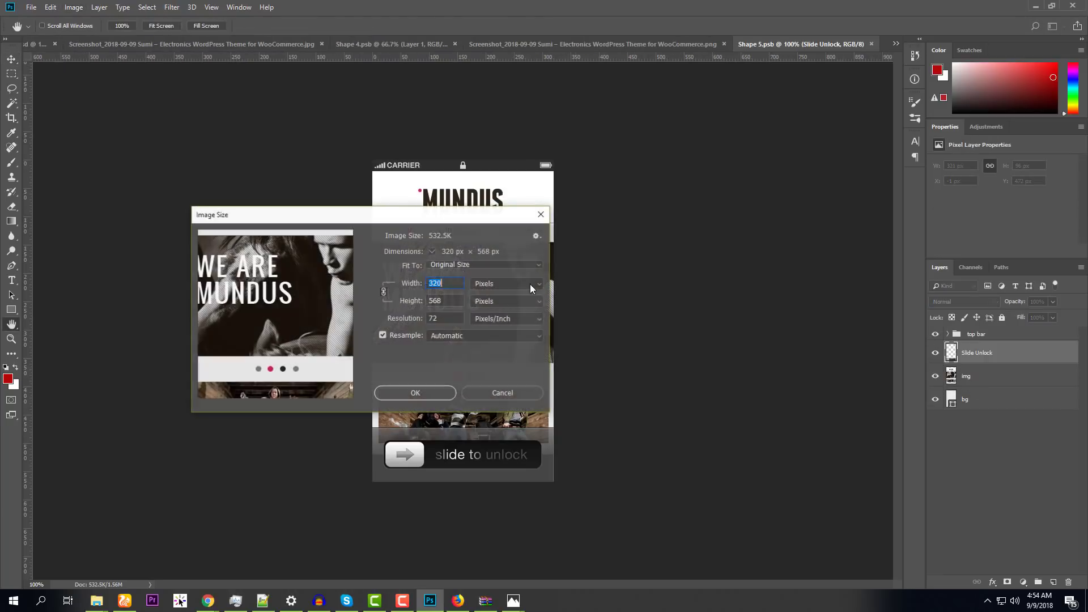
pyautogui.click(505, 391)
# Close Shape 4.psb and the Sumi JPG screenshot document without saving the JPG
pyautogui.click(661, 46)
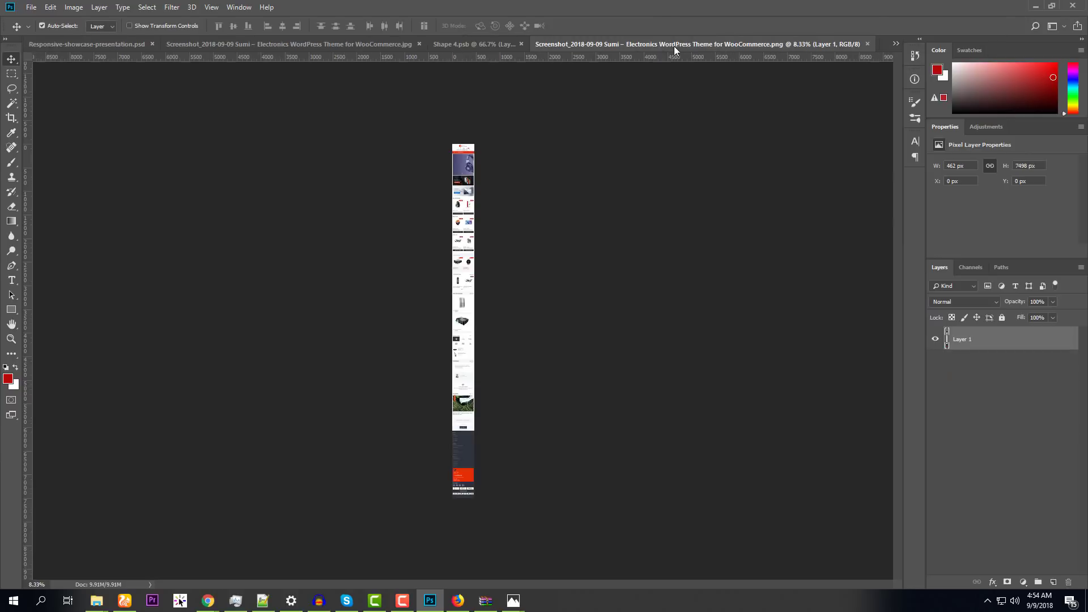
pyautogui.click(521, 45)
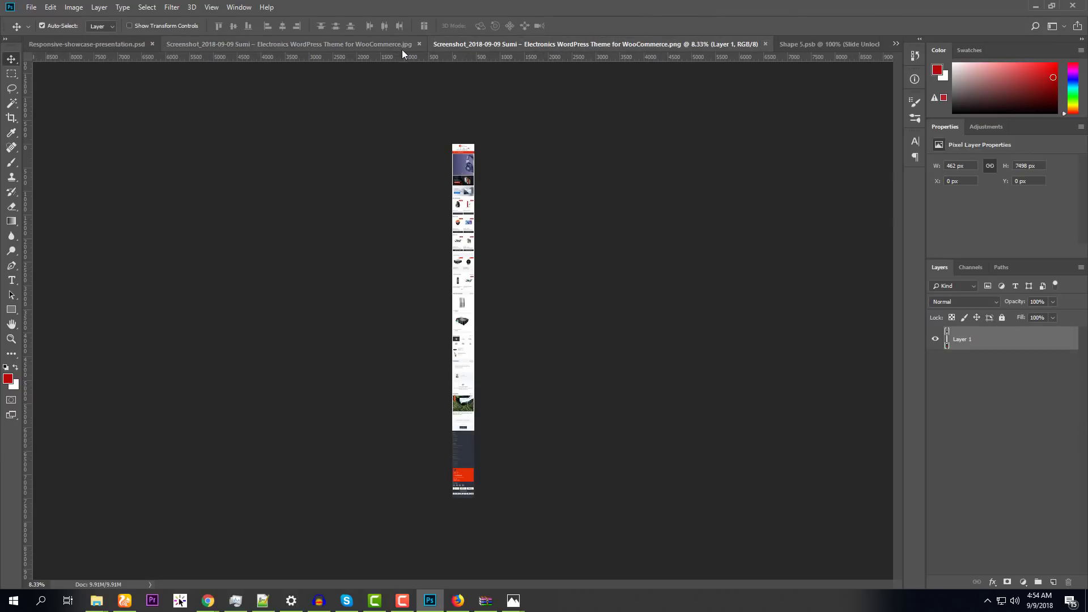
pyautogui.click(402, 46)
pyautogui.click(485, 44)
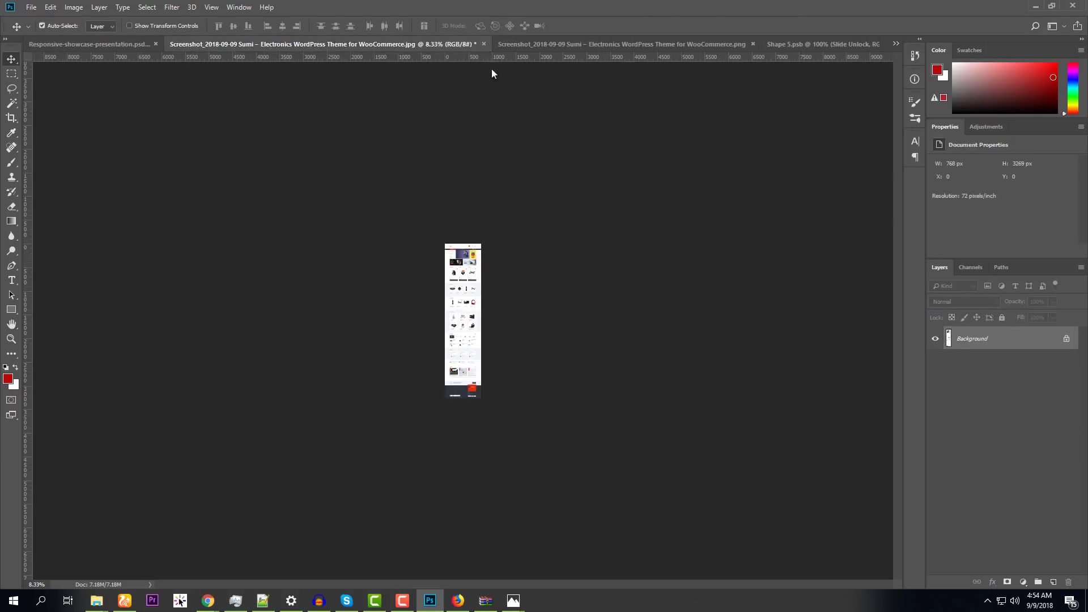
pyautogui.click(539, 223)
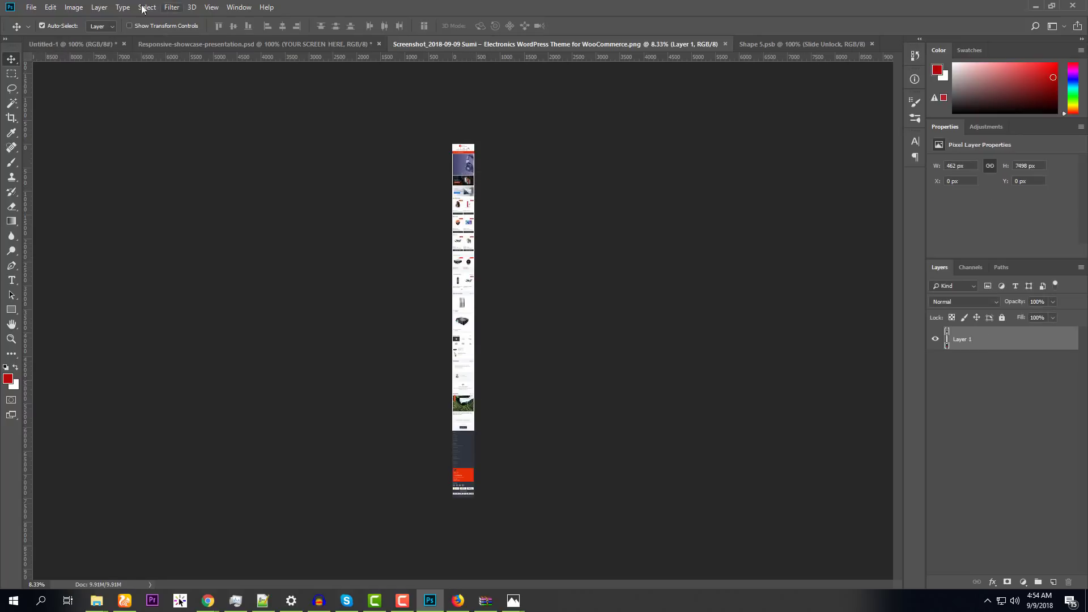
# Resize the Sumi mobile screenshot PNG to a width of 320 px, keeping its proportions
pyautogui.click(73, 7)
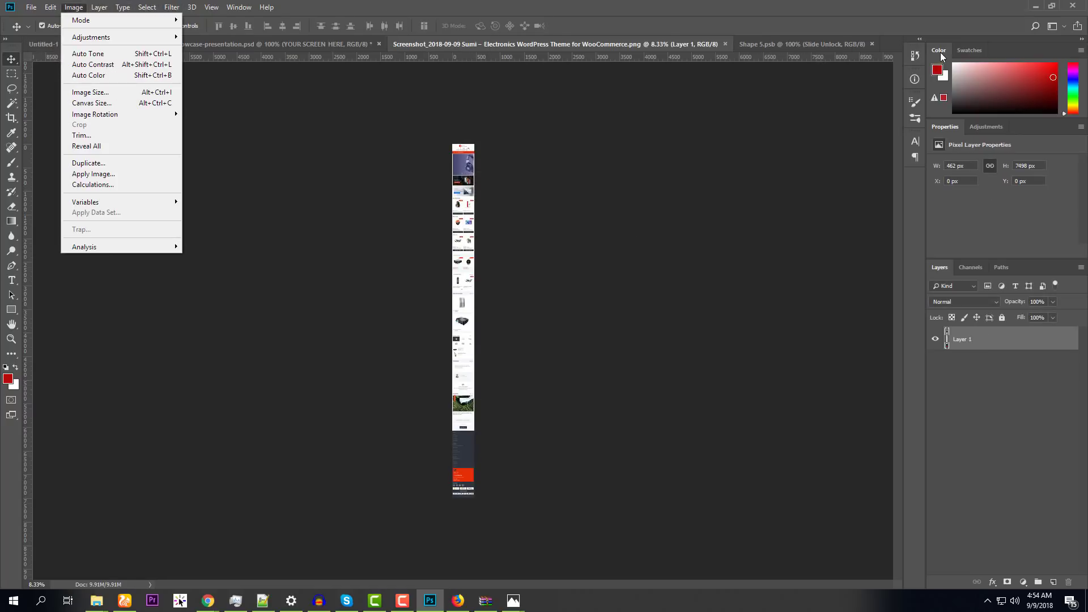
pyautogui.click(915, 55)
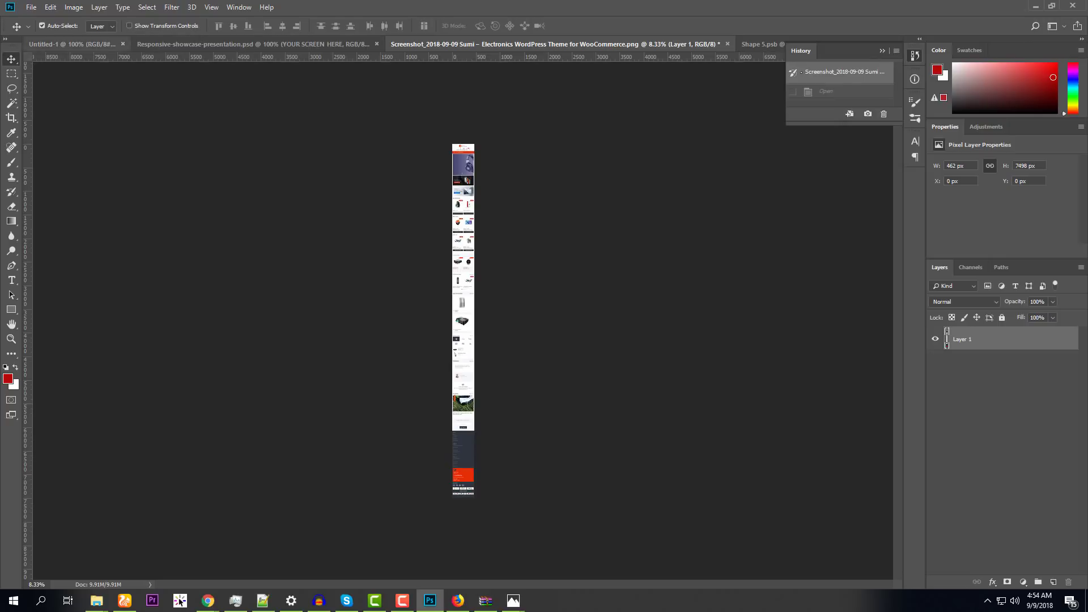
pyautogui.click(67, 8)
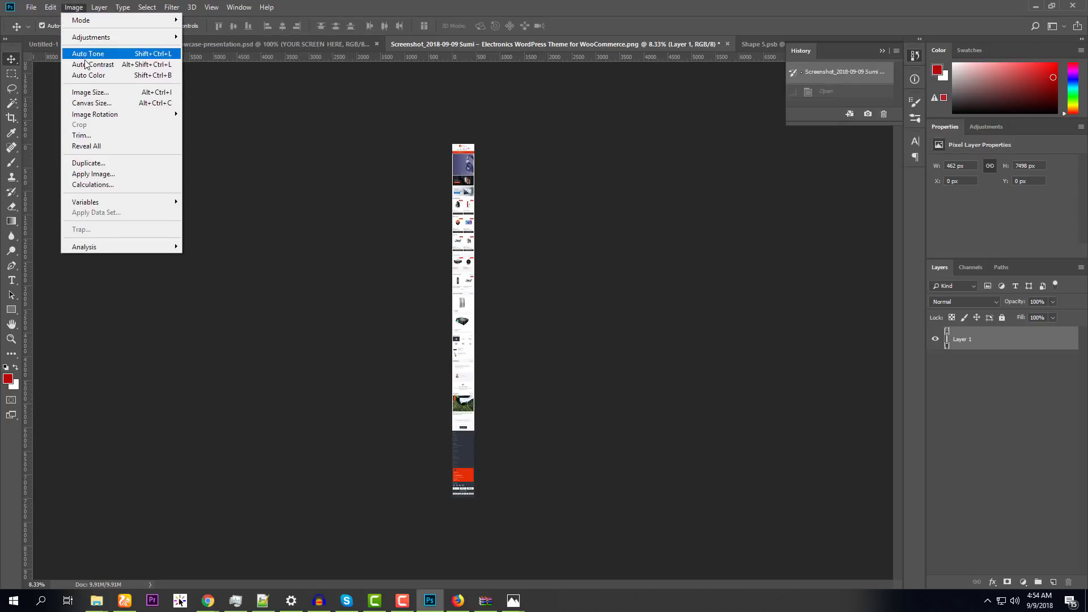
pyautogui.click(100, 92)
pyautogui.write('320')
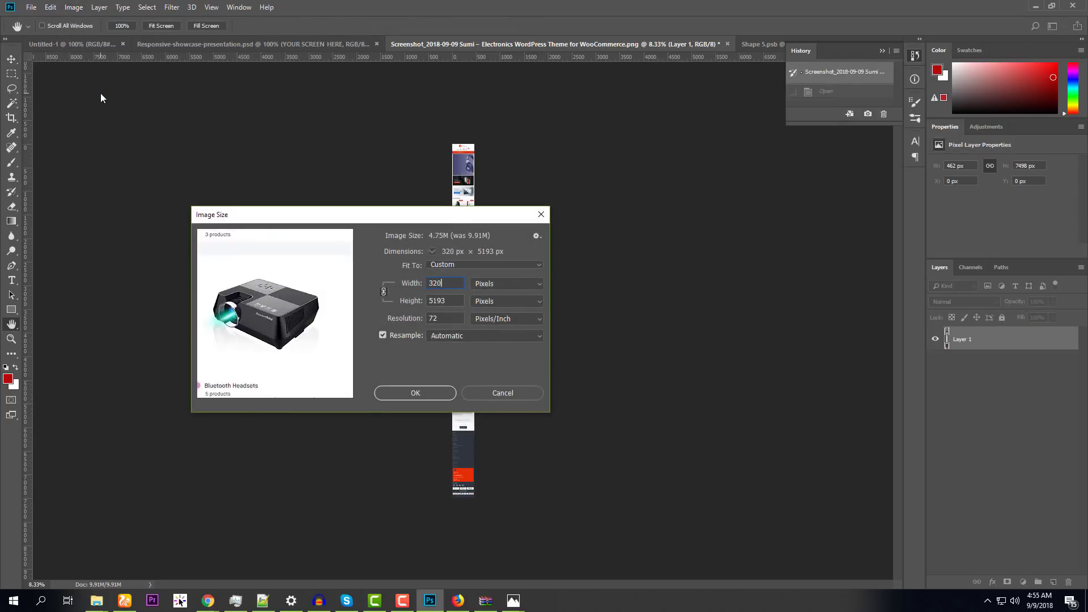
pyautogui.press('Return')
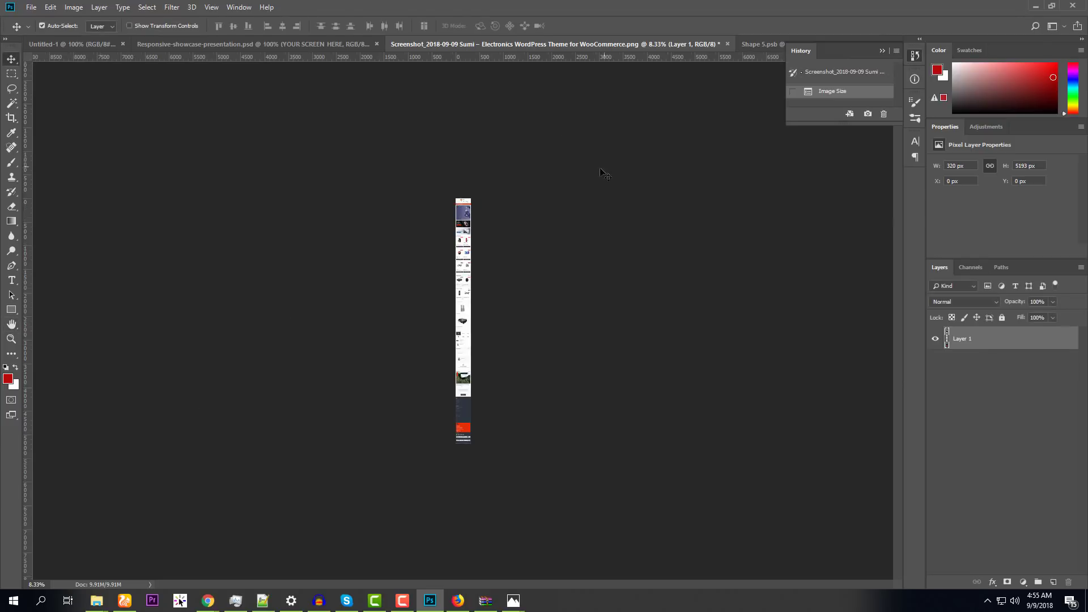
# Copy the 320 px screenshot into Shape 5.psb just below the iPhone status bar, save, and return to the mockup document
pyautogui.moveTo(466, 256); pyautogui.dragTo(477, 324)
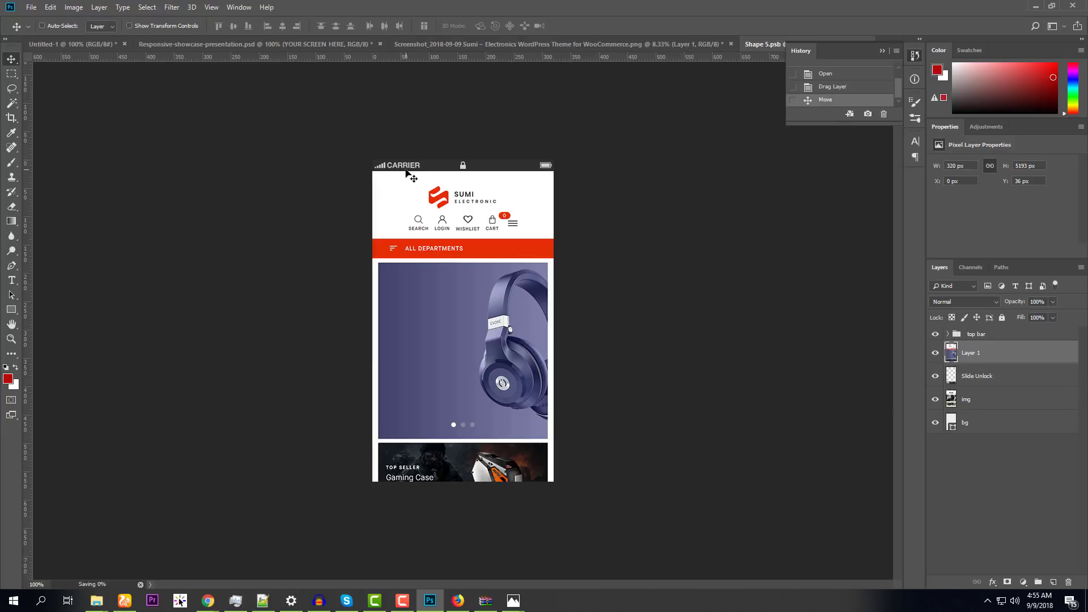
pyautogui.click(70, 44)
pyautogui.click(215, 45)
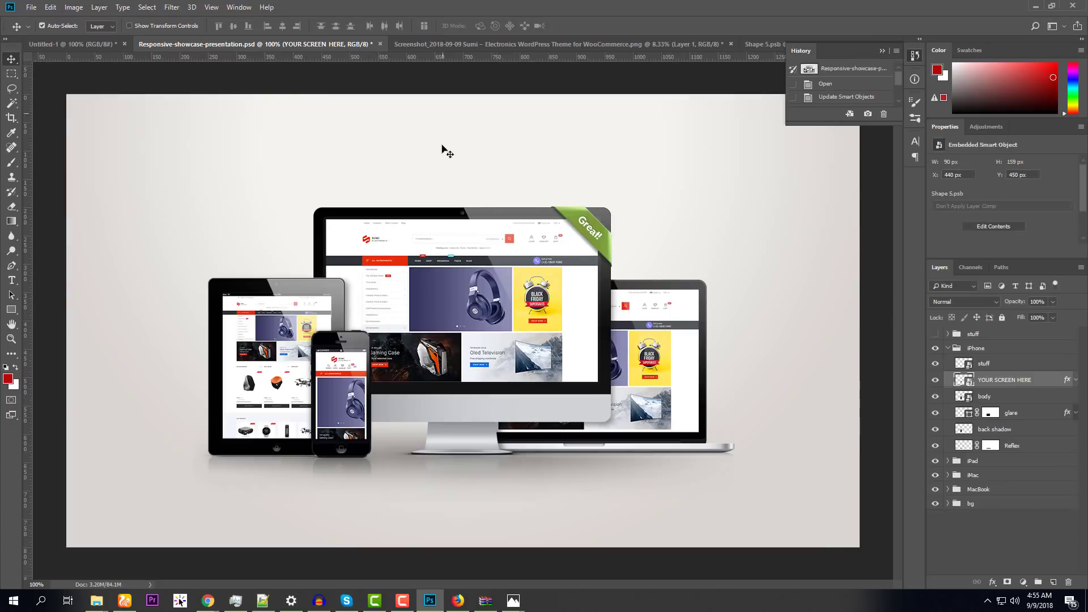
# Collapse the iPhone group, test the visibility of the iPhone and stuff groups, and hide the mockup's bg group
pyautogui.click(948, 348)
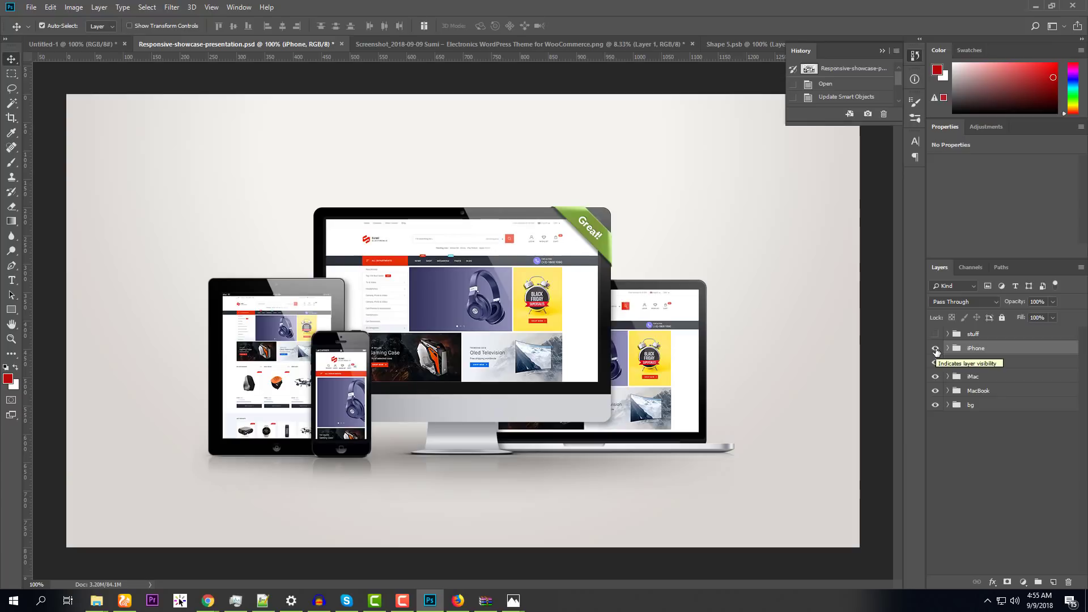
pyautogui.click(935, 349)
pyautogui.click(936, 349)
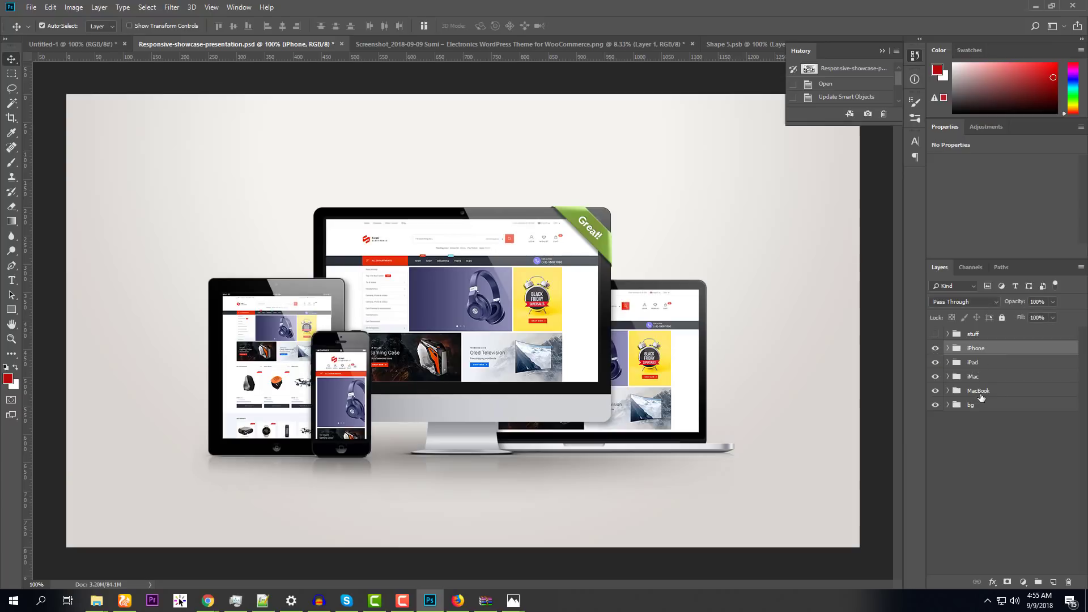
pyautogui.click(934, 405)
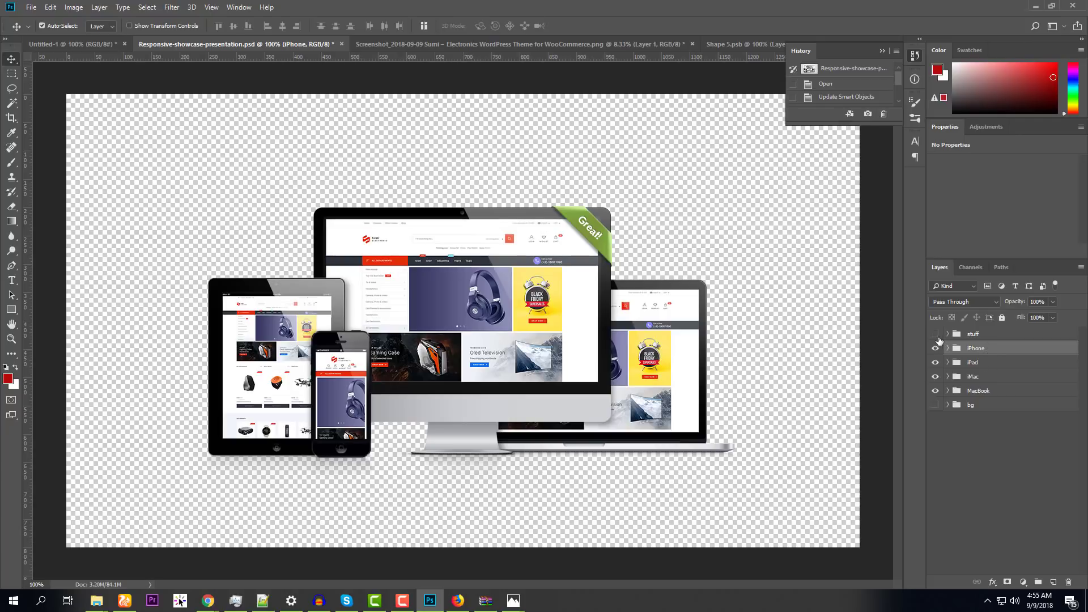
pyautogui.click(936, 334)
pyautogui.click(938, 338)
pyautogui.click(938, 338)
pyautogui.keyDown('shift'); pyautogui.click(979, 366); pyautogui.keyUp('shift')
pyautogui.keyDown('shift'); pyautogui.click(983, 377); pyautogui.keyUp('shift')
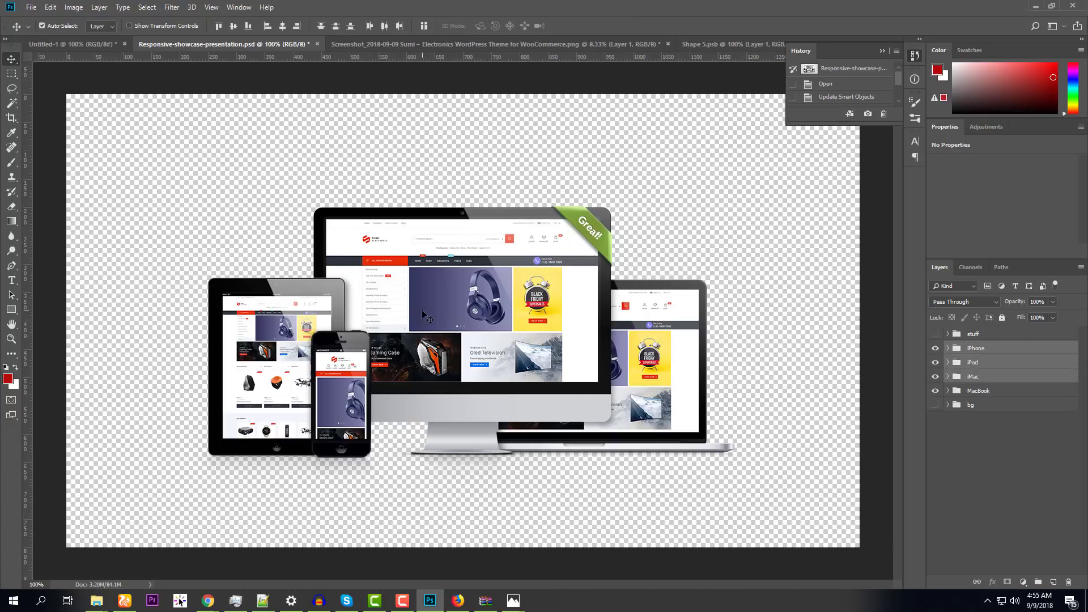
pyautogui.moveTo(427, 318); pyautogui.dragTo(469, 343)
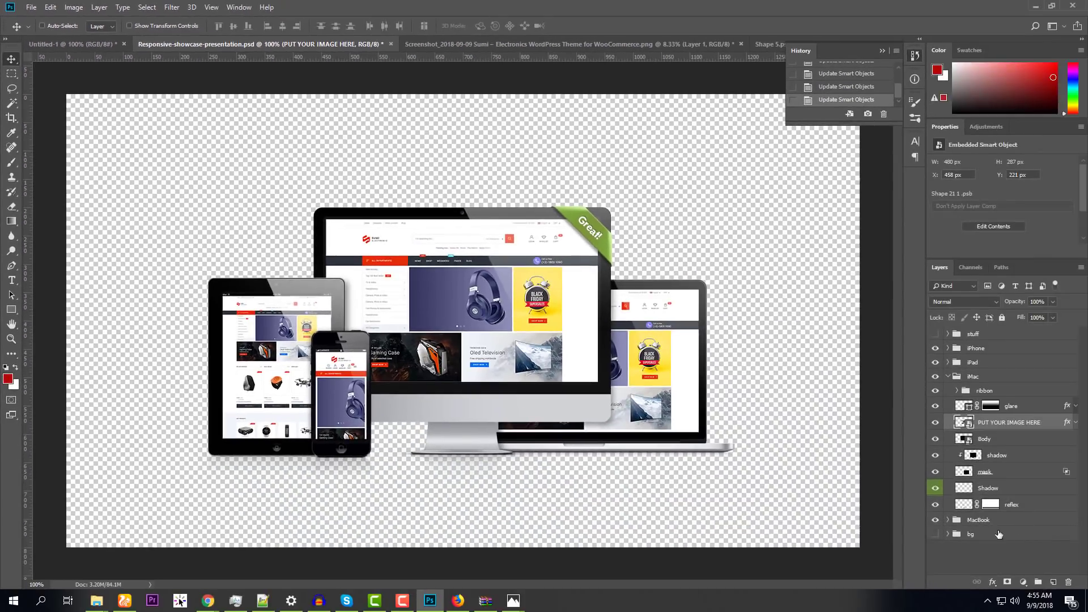
pyautogui.click(948, 378)
# Select the iPhone, iPad, iMac and MacBook groups together and copy them into the Untitled-1 document
pyautogui.click(978, 350)
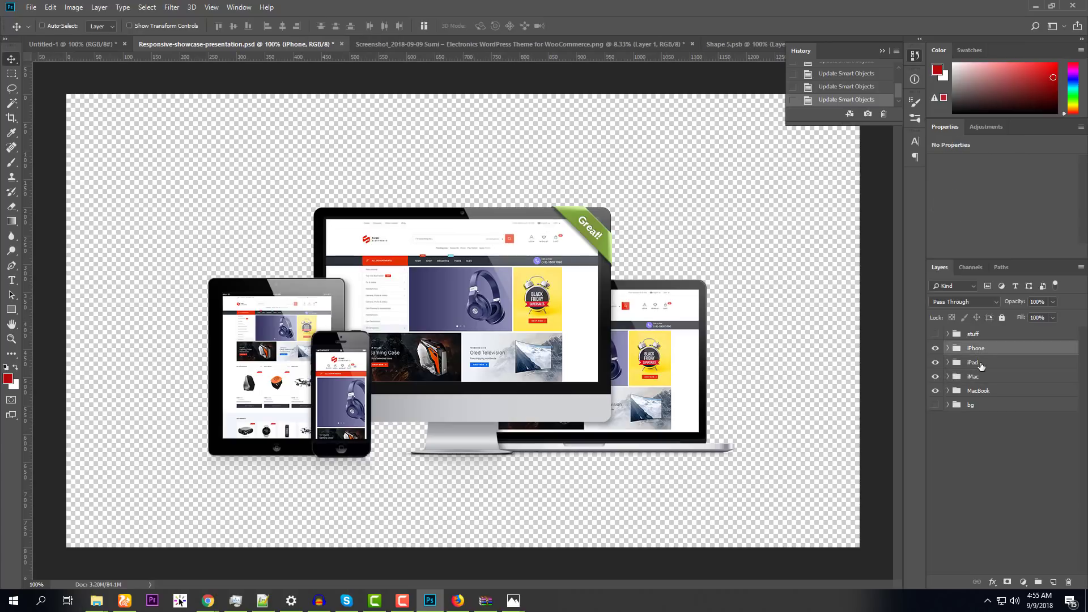
pyautogui.keyDown('shift'); pyautogui.click(974, 366); pyautogui.keyUp('shift')
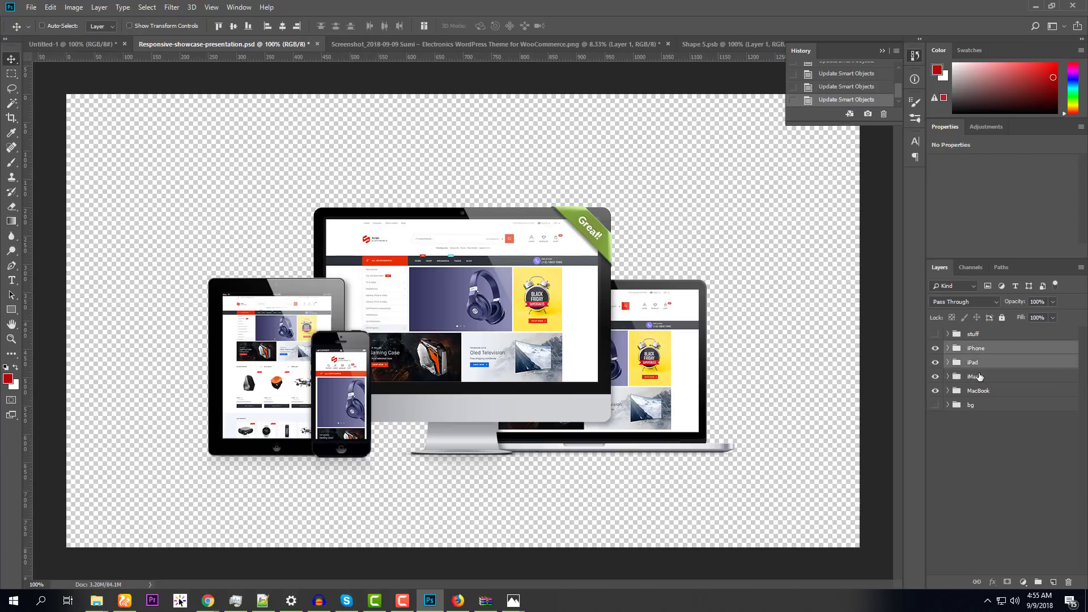
pyautogui.keyDown('shift'); pyautogui.click(978, 377); pyautogui.keyUp('shift')
pyautogui.moveTo(306, 308); pyautogui.dragTo(115, 202)
pyautogui.hotkey('ctrl', 'z')
pyautogui.keyDown('shift'); pyautogui.click(991, 396); pyautogui.keyUp('shift')
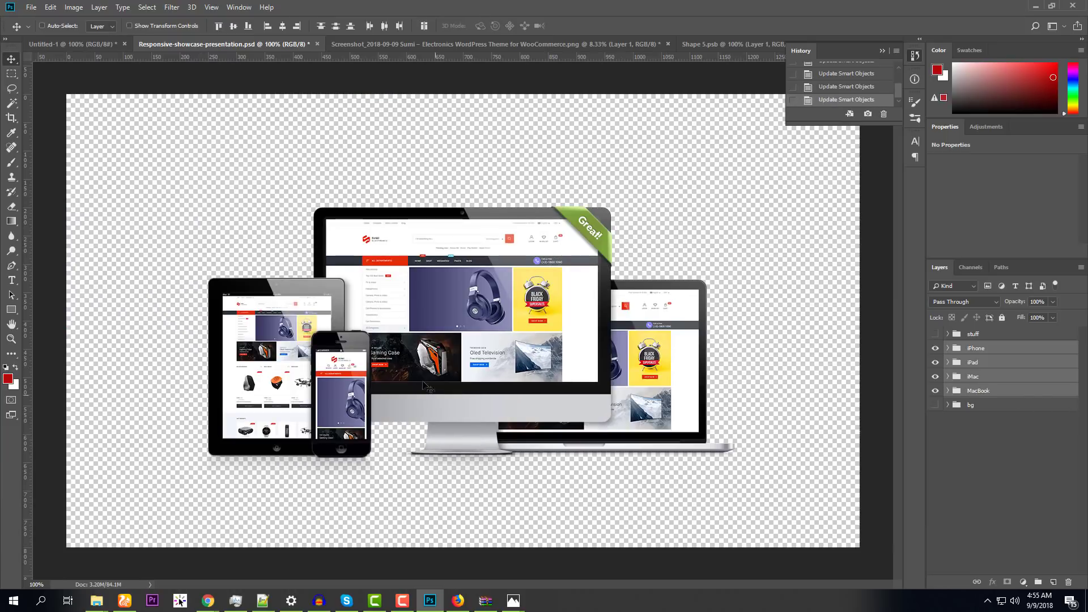
pyautogui.moveTo(409, 356); pyautogui.dragTo(538, 282)
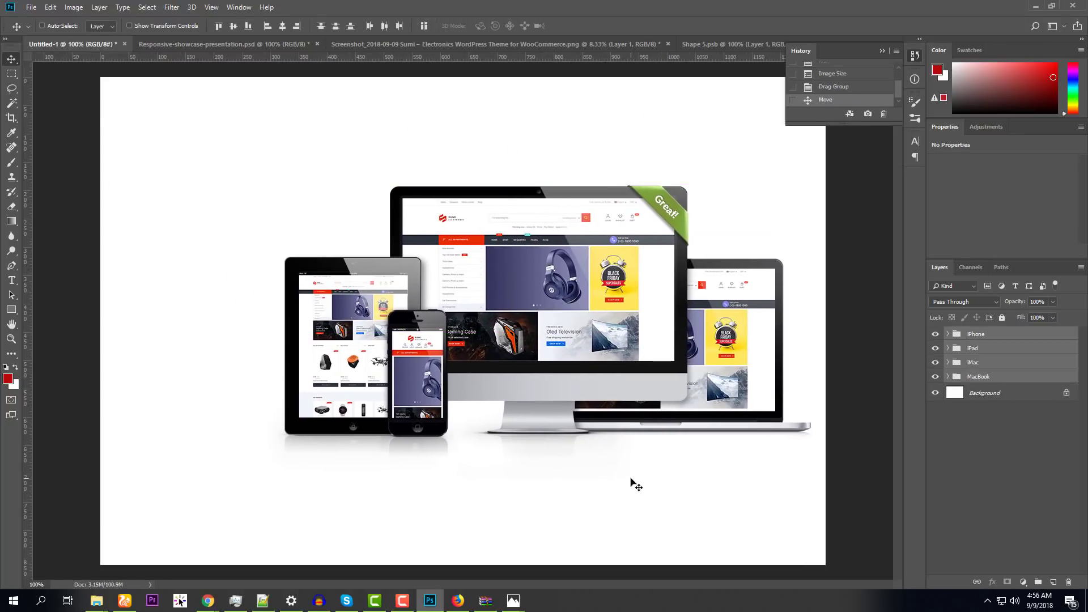
# Scale the four device groups to about 89.6% and position them against the right side of the canvas
pyautogui.hotkey('ctrl', 't')
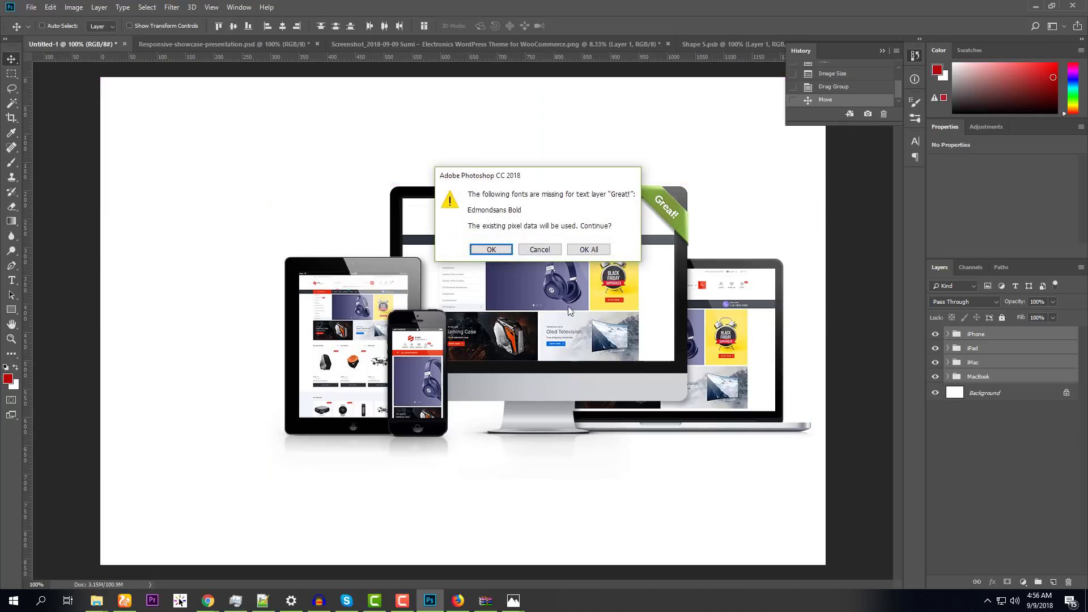
pyautogui.click(588, 250)
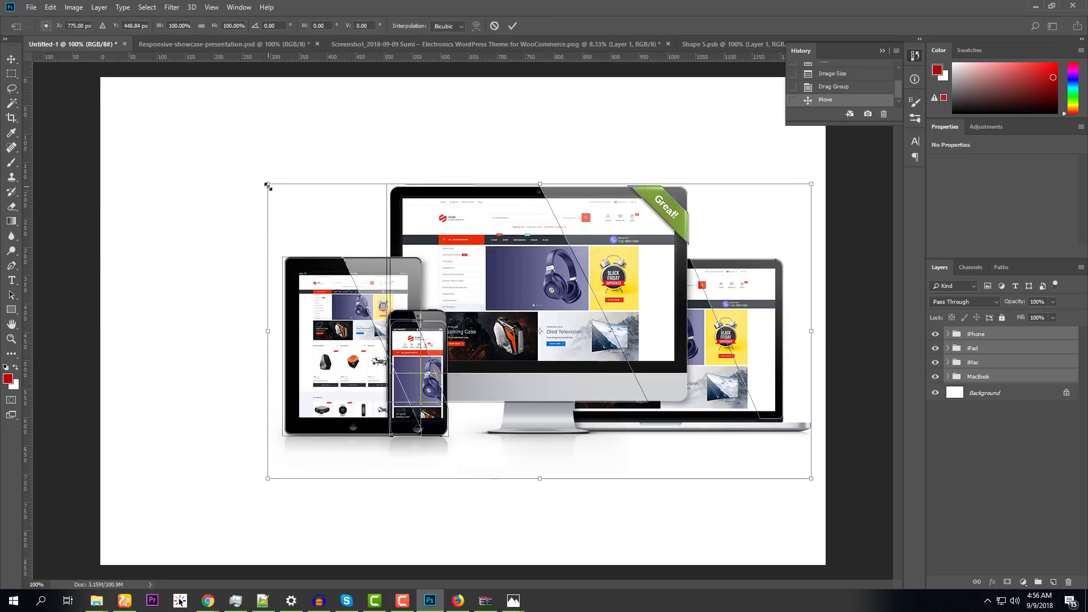
pyautogui.moveTo(268, 187); pyautogui.dragTo(331, 209)
pyautogui.moveTo(539, 334); pyautogui.dragTo(538, 314)
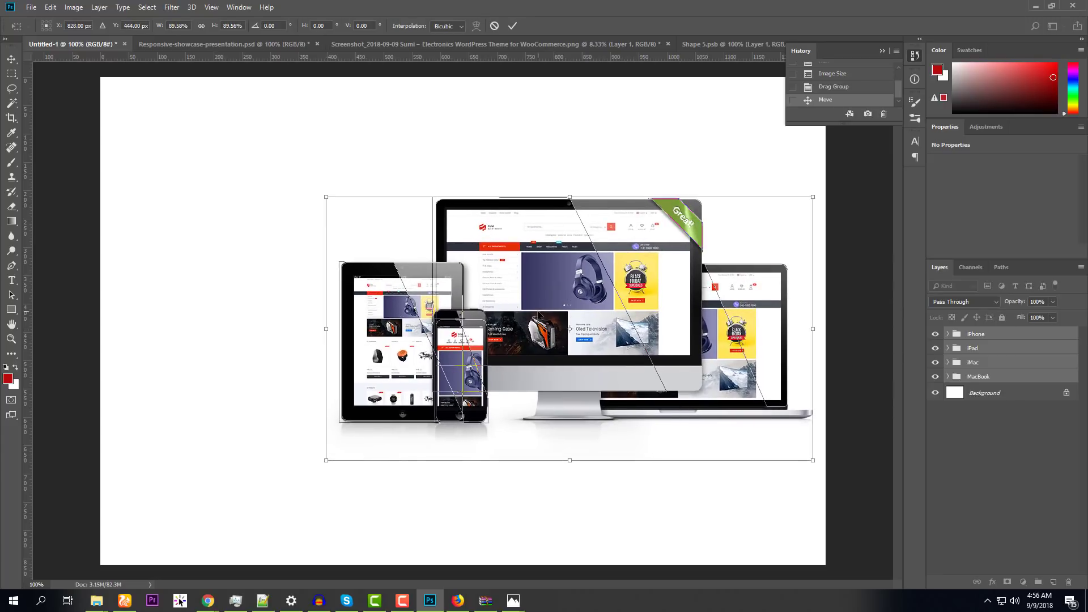
# Toggle the white Background off and back on, and convert it into a regular layer named Layer 0
pyautogui.click(935, 393)
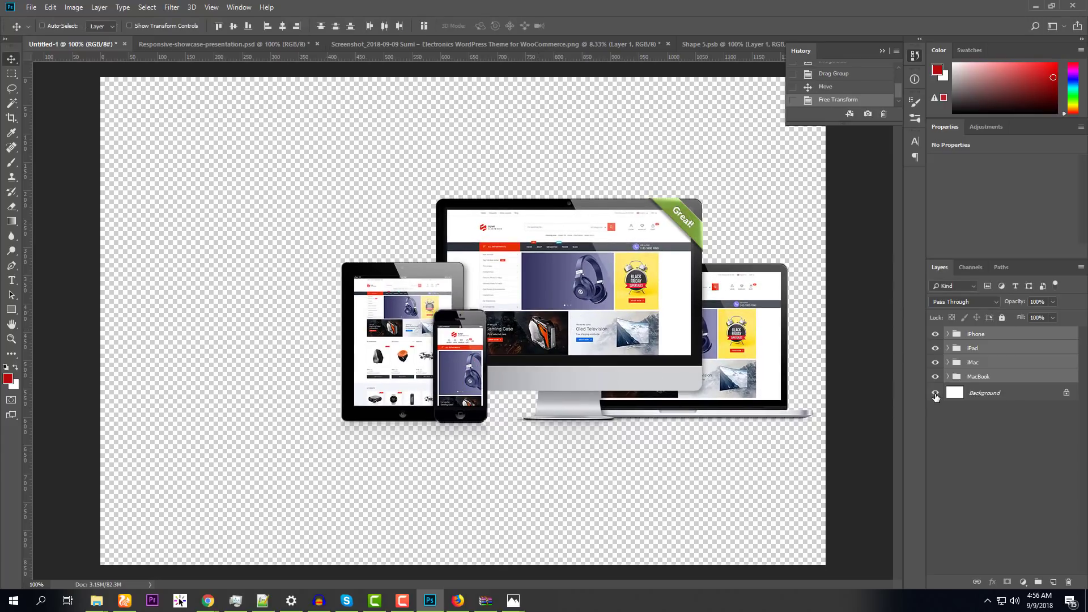
pyautogui.click(934, 393)
pyautogui.click(1016, 399)
pyautogui.doubleClick(1017, 400)
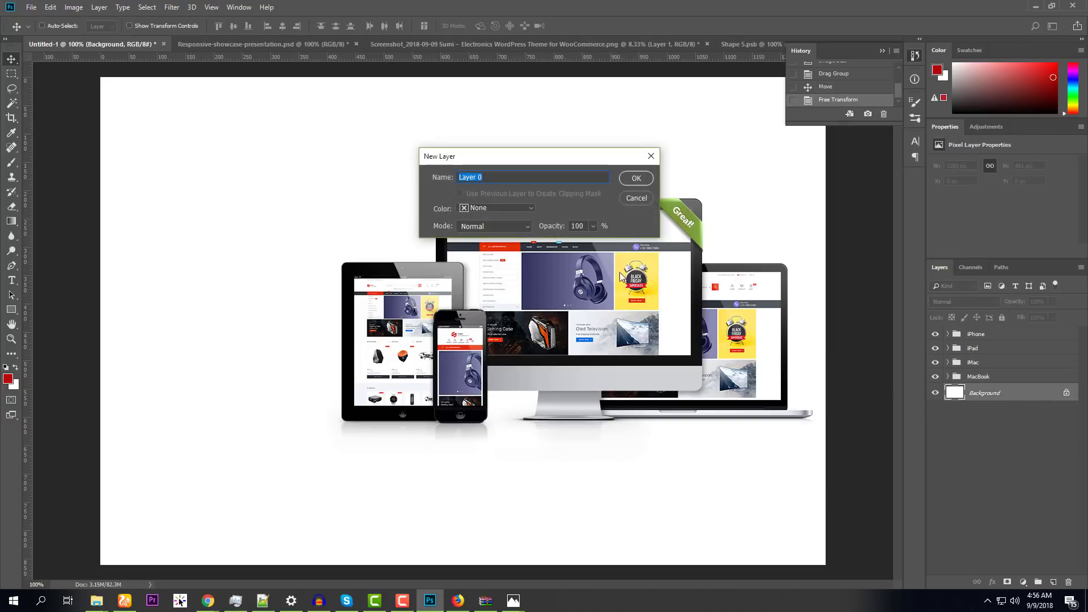
pyautogui.click(632, 179)
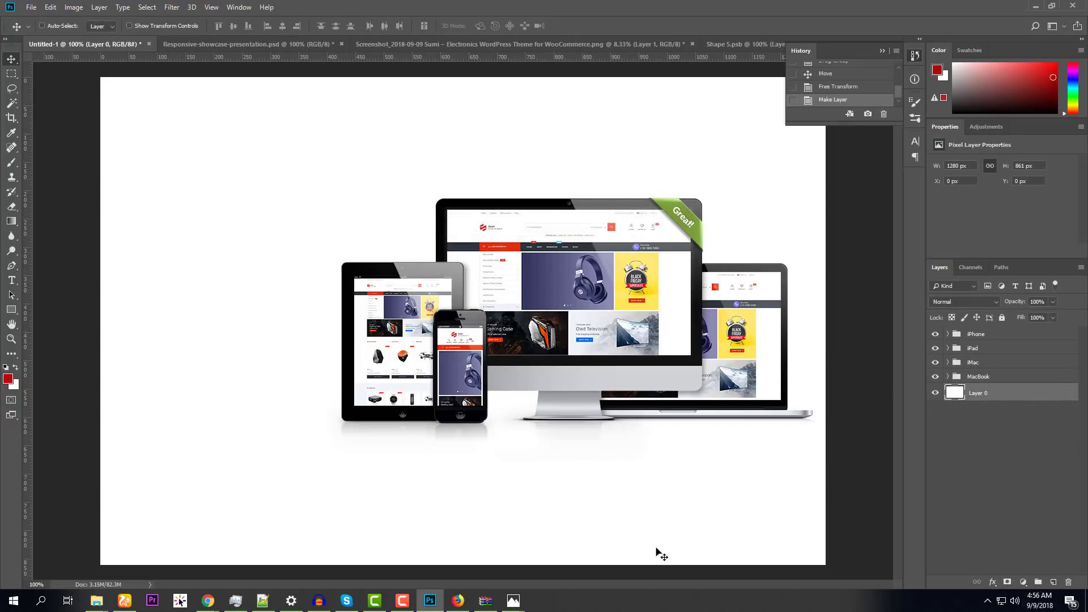
# Add the text "Ecommerce" above the devices at the canvas's upper left, in black Myriad Pro Bold
pyautogui.click(12, 280)
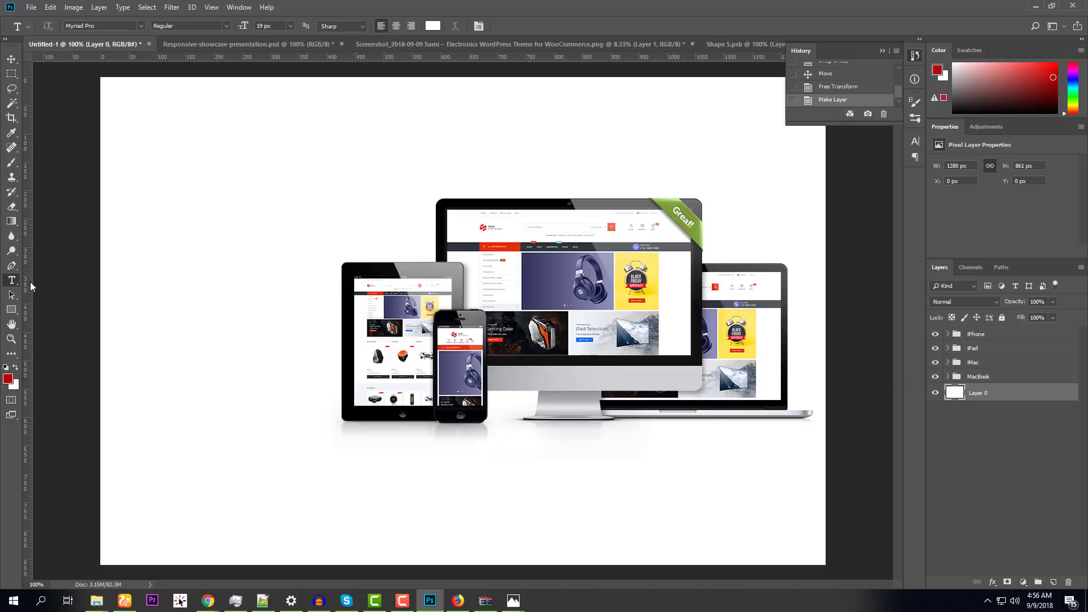
pyautogui.click(191, 152)
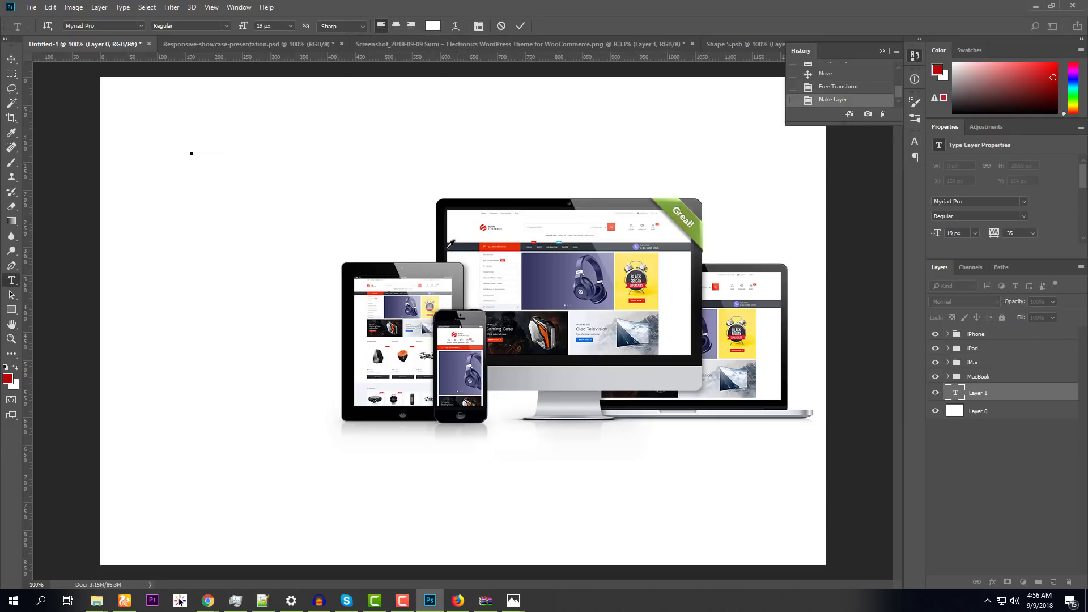
pyautogui.click(443, 220)
pyautogui.click(209, 22)
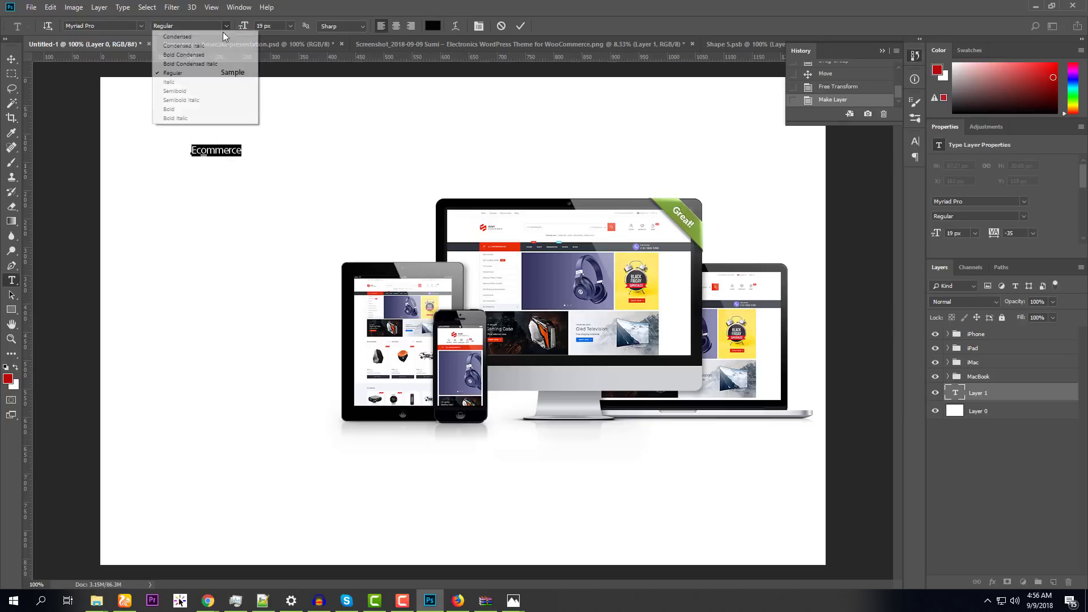
pyautogui.click(192, 110)
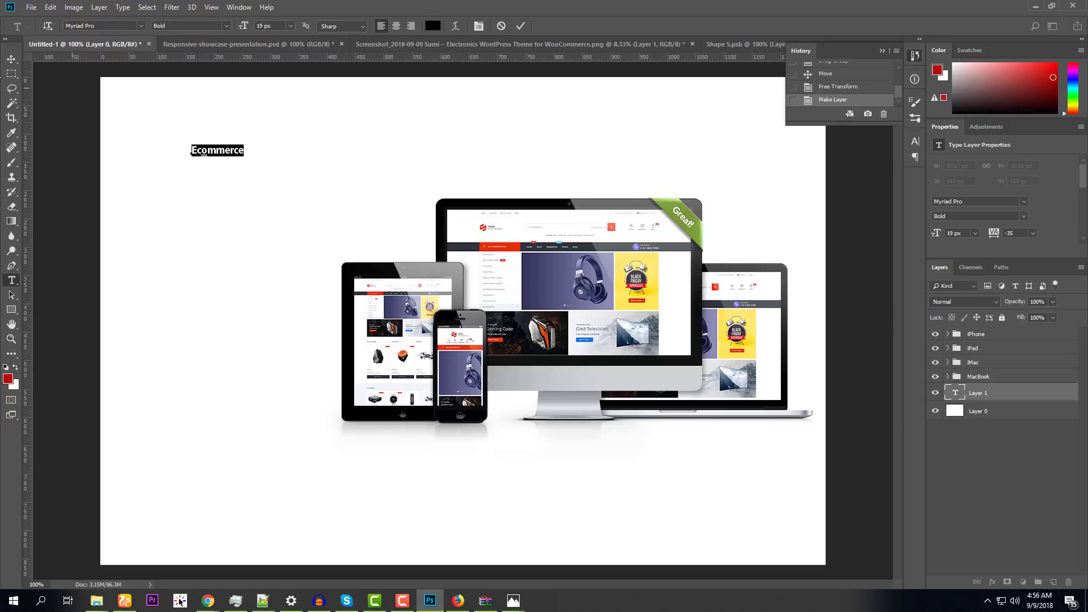
# Scale the Ecommerce text to about 599% and position it as a headline in the canvas's upper-left area
pyautogui.click(11, 59)
pyautogui.moveTo(217, 151); pyautogui.dragTo(430, 294)
pyautogui.hotkey('ctrl', 't')
pyautogui.moveTo(307, 134); pyautogui.dragTo(293, 130)
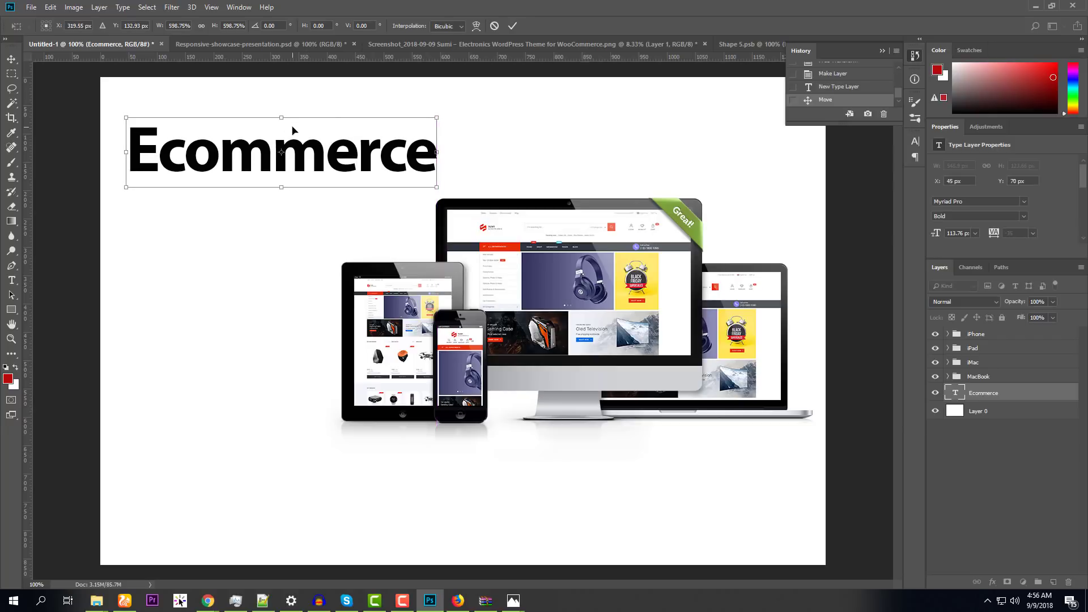
pyautogui.press('Return')
# Duplicate the Ecommerce headline directly beneath the original and change the copy's text to "Website"
pyautogui.moveTo(243, 170); pyautogui.dragTo(230, 229)
pyautogui.hotkey('ctrl', 'z')
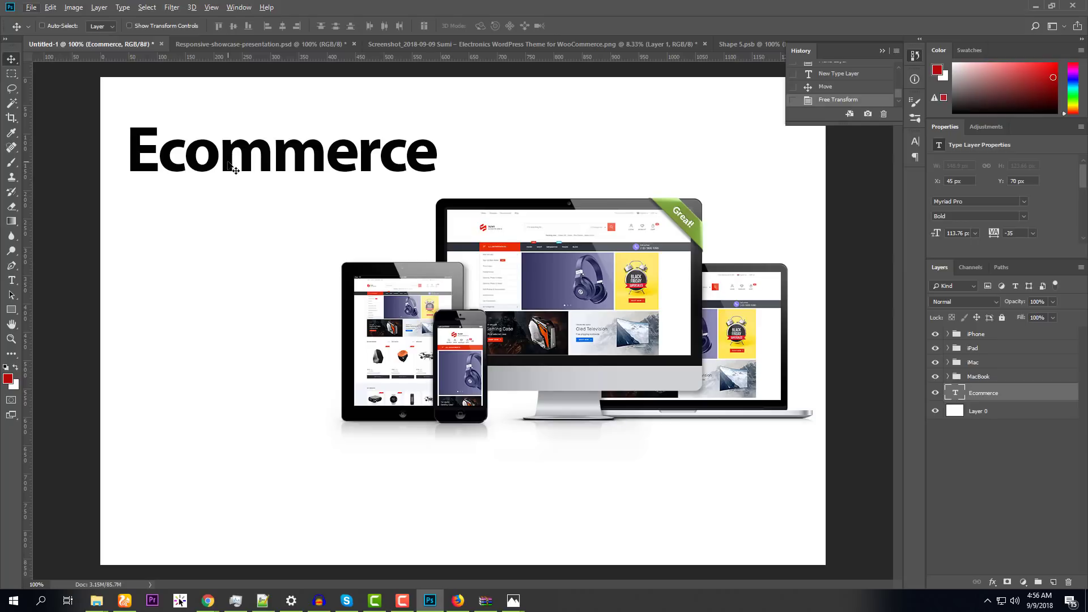
pyautogui.moveTo(228, 166); pyautogui.dragTo(226, 221)
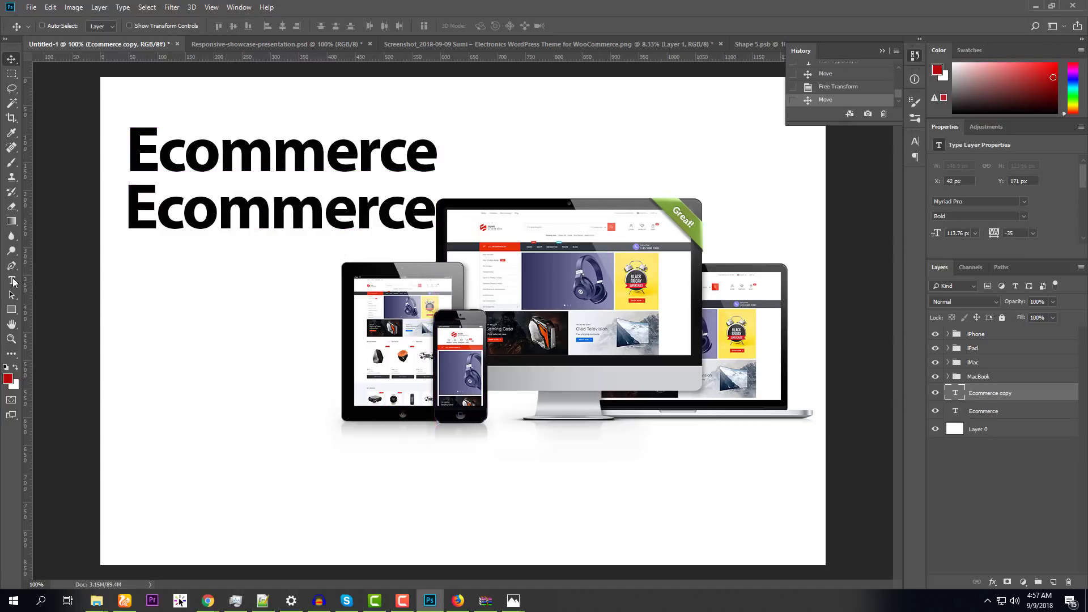
pyautogui.rightClick(13, 281)
pyautogui.click(62, 277)
pyautogui.doubleClick(291, 213)
pyautogui.write('Website')
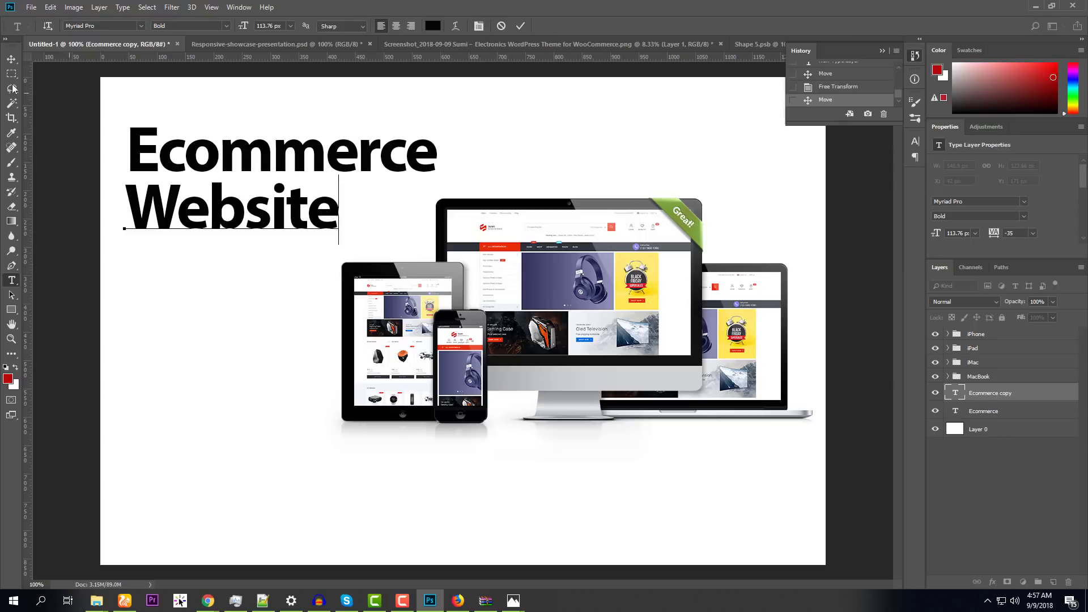
pyautogui.click(11, 59)
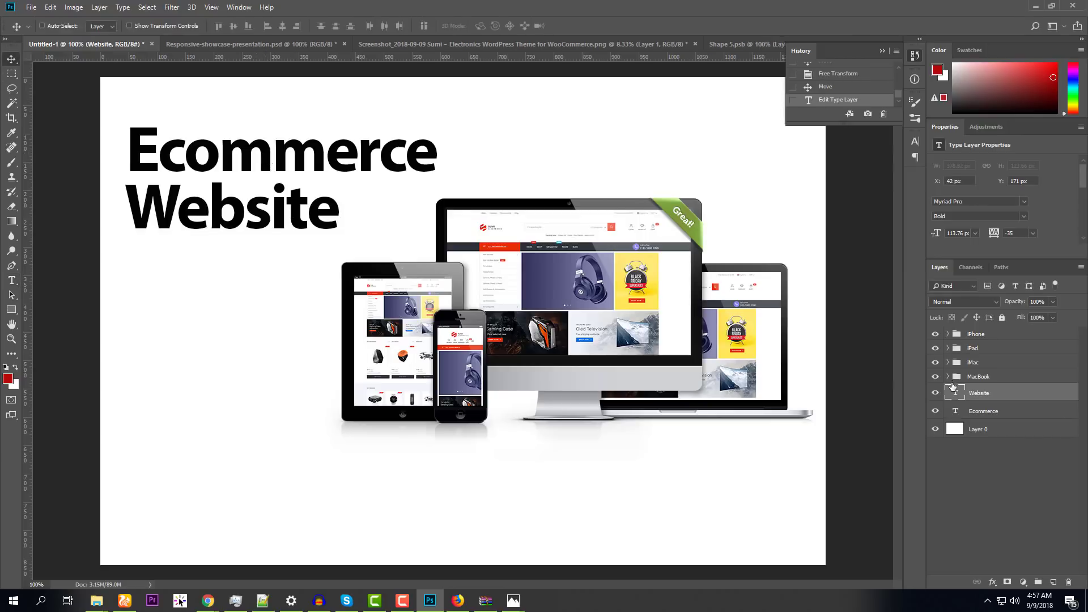
# Shift the Website text slightly right beneath the Ecommerce line, to X 51 px
pyautogui.click(970, 413)
pyautogui.click(966, 396)
pyautogui.moveTo(266, 222); pyautogui.dragTo(272, 222)
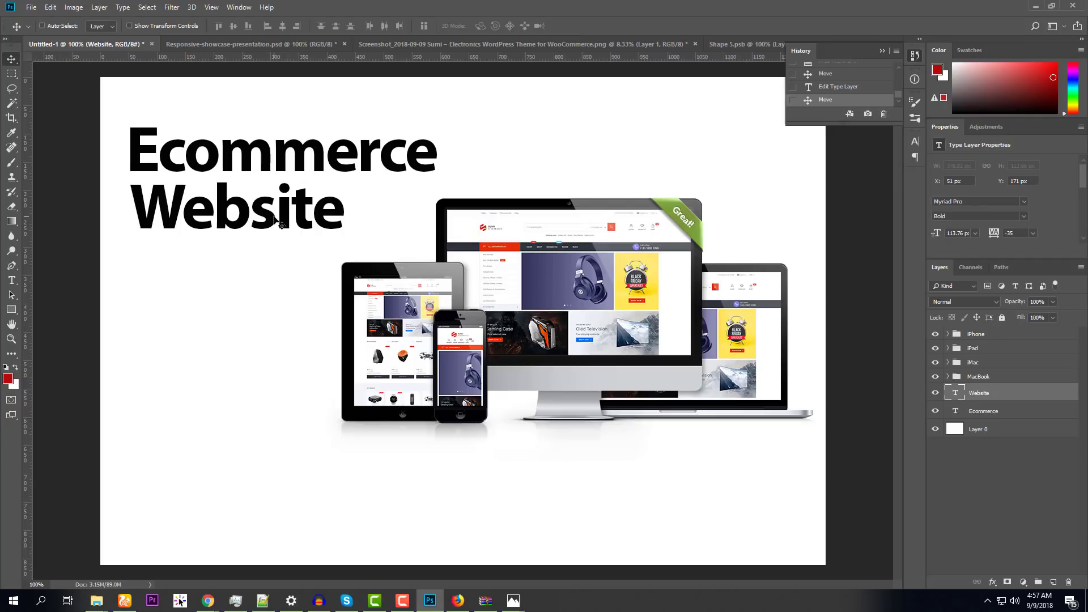
# Duplicate the Website text lower on the canvas, change the copy to "Fast Delivery", and move it up to Y 329 px
pyautogui.moveTo(266, 253); pyautogui.dragTo(249, 394)
pyautogui.click(12, 280)
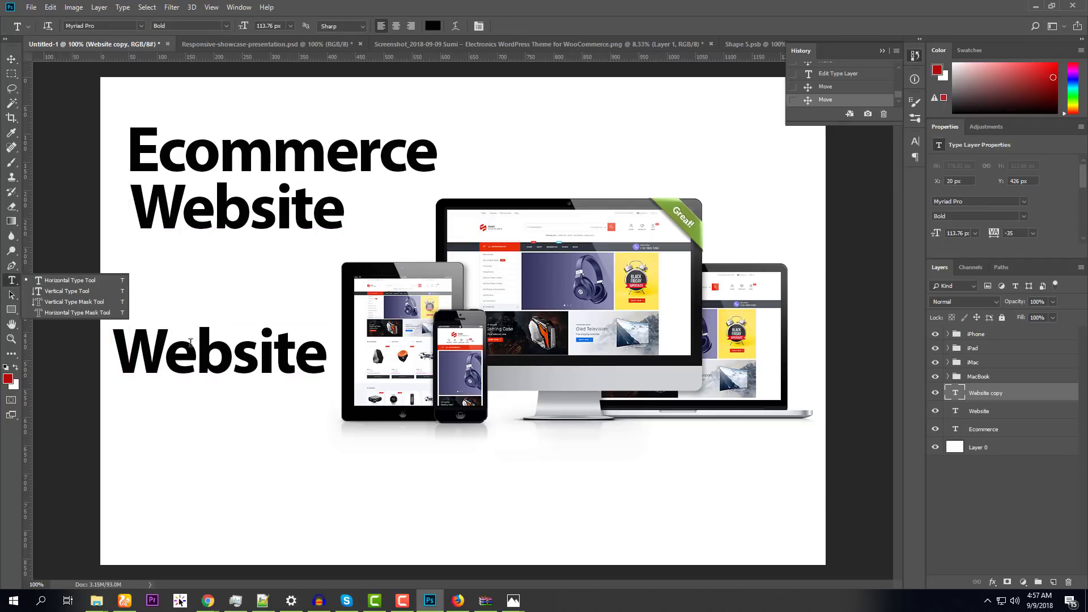
pyautogui.click(201, 360)
pyautogui.hotkey('ctrl', 'a')
pyautogui.write('Fast Delivery')
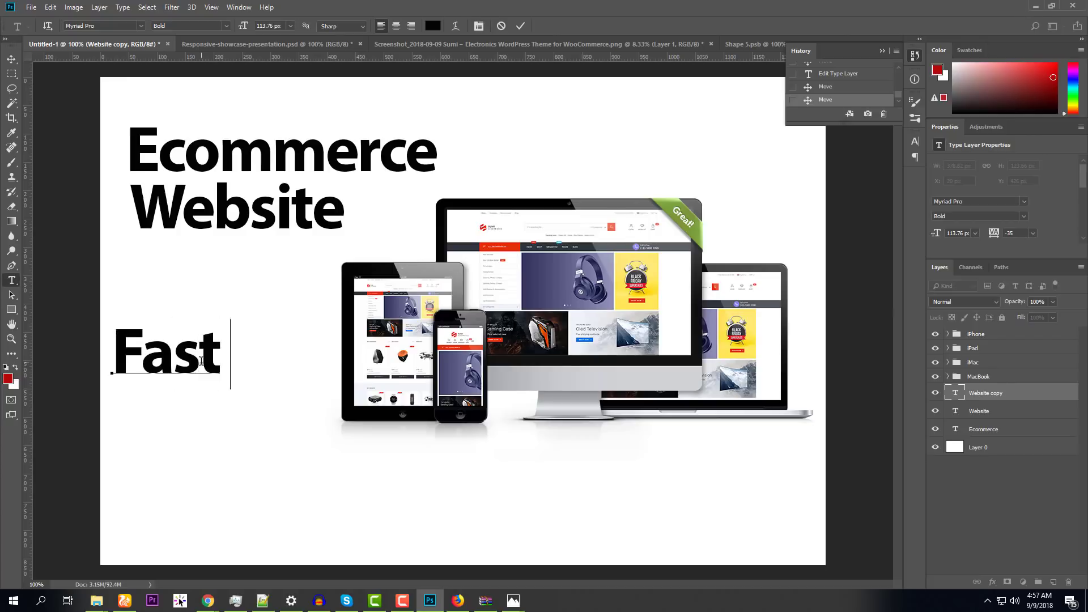
pyautogui.click(11, 59)
pyautogui.moveTo(178, 361); pyautogui.dragTo(174, 299)
# Add the lines "Affordable Price" and "24/7 Support" beneath Fast Delivery in the same text layer
pyautogui.click(12, 280)
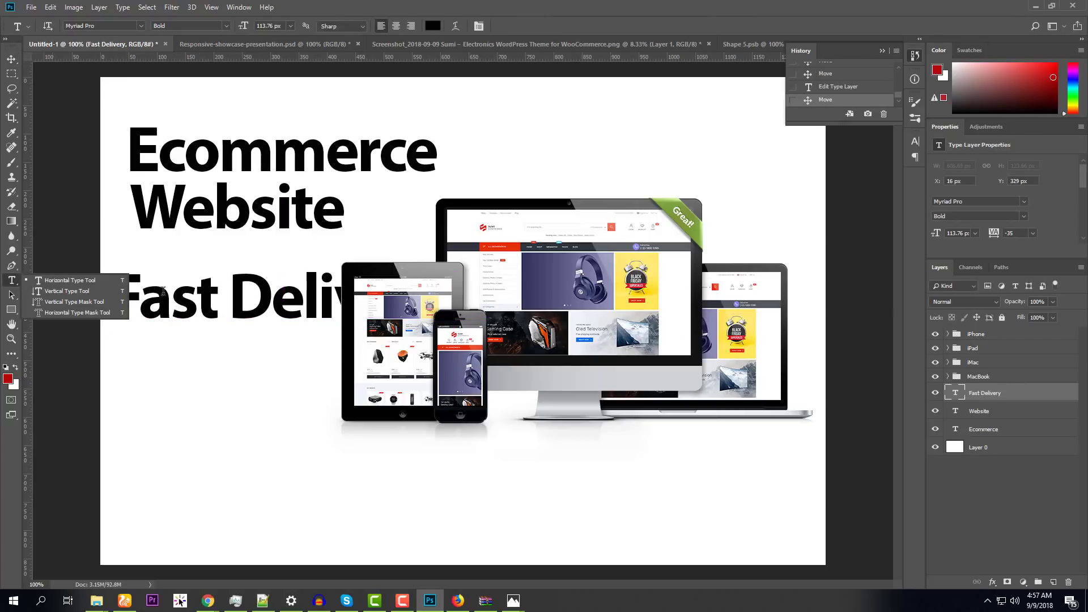
pyautogui.click(172, 295)
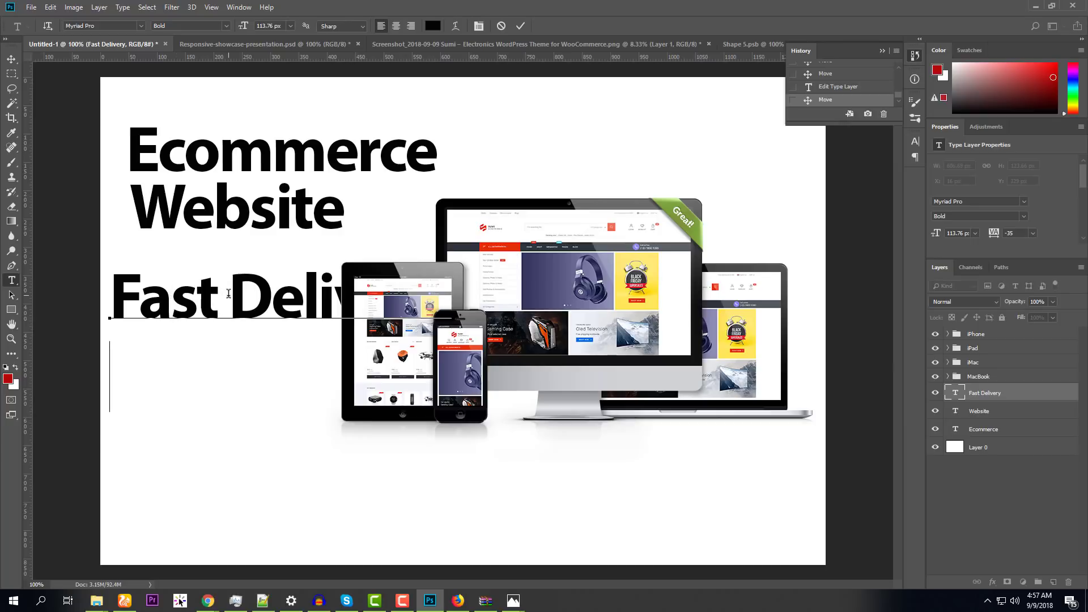
pyautogui.write('Afforda')
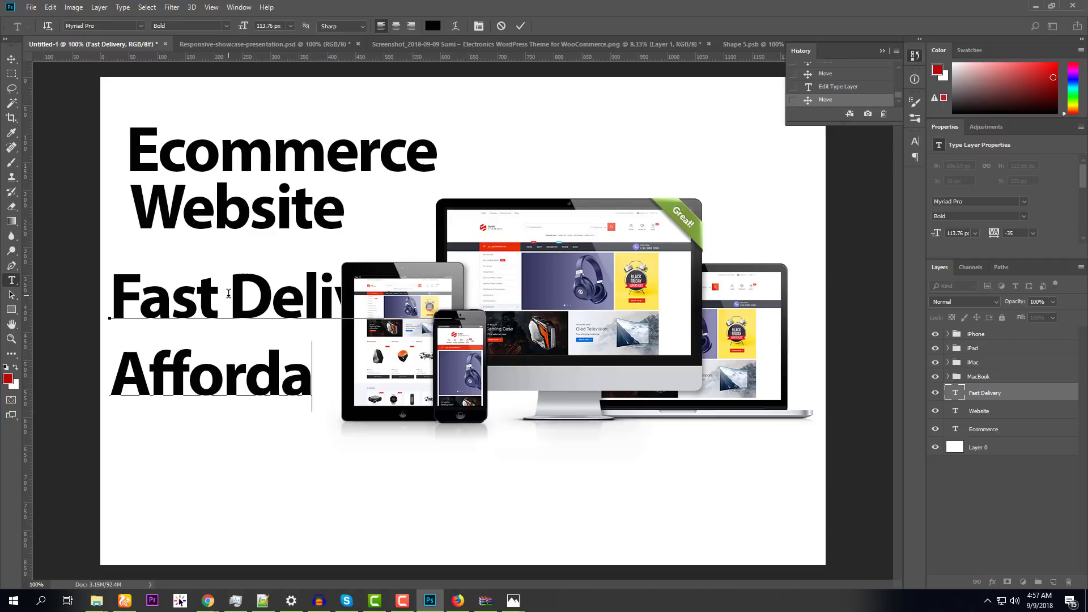
pyautogui.write('ble Price')
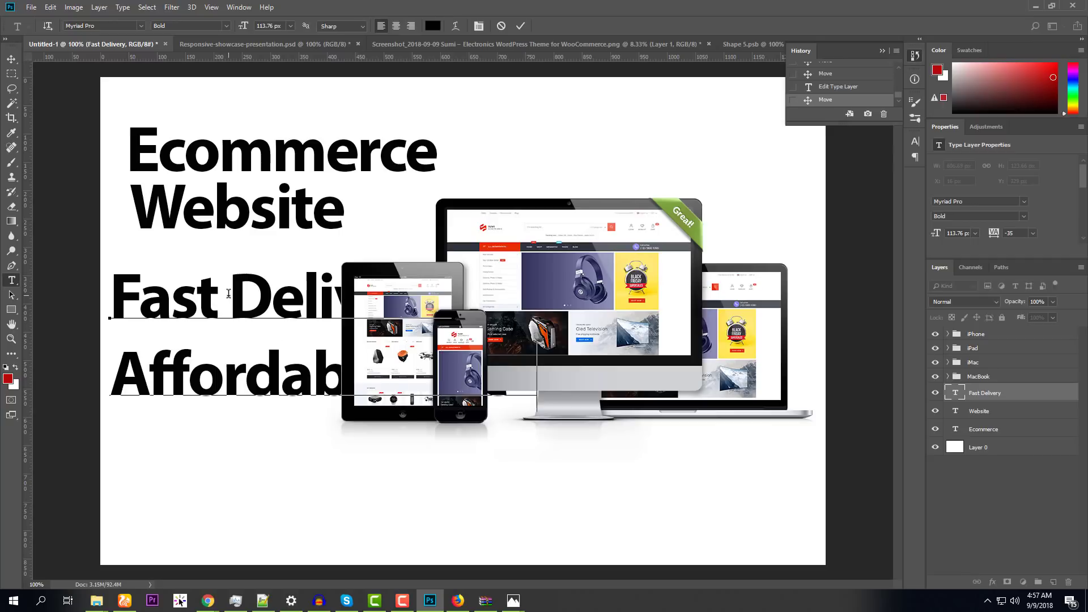
pyautogui.press('Return')
pyautogui.write('24/')
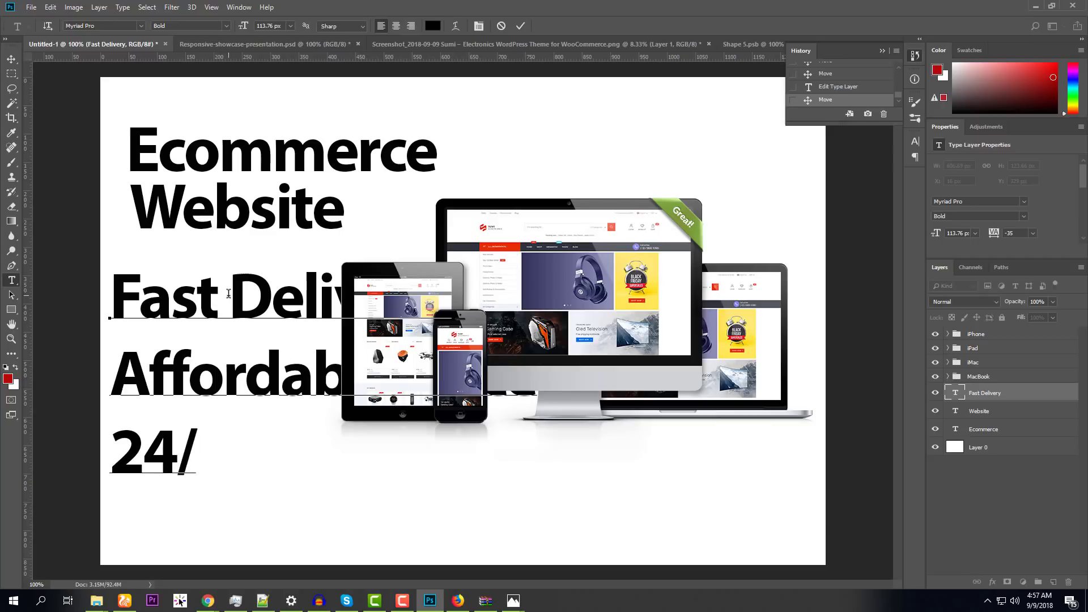
pyautogui.write('7 Support')
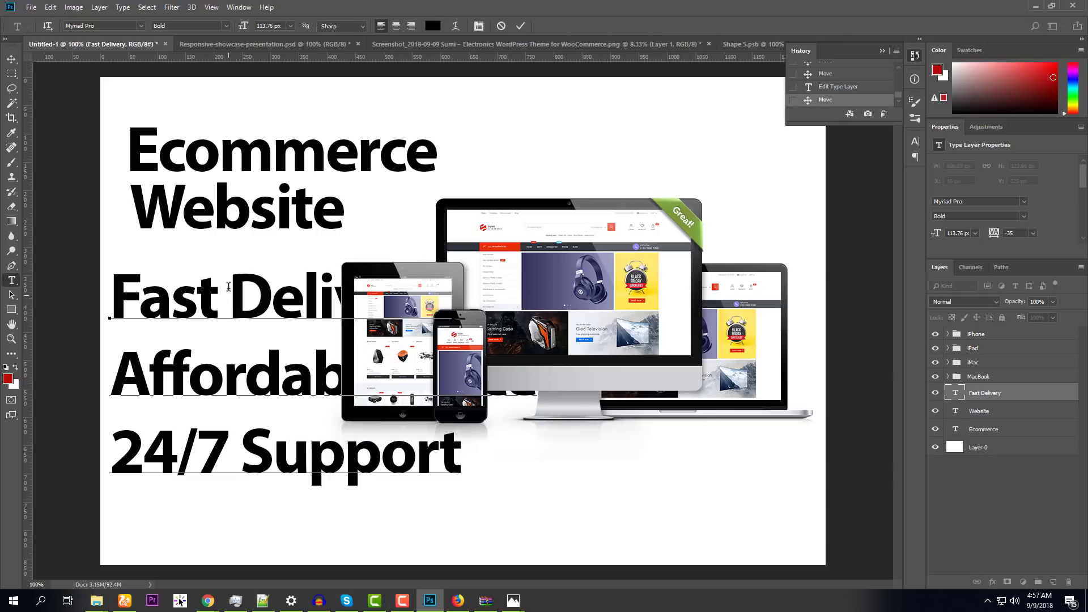
pyautogui.hotkey('ctrl', 'a')
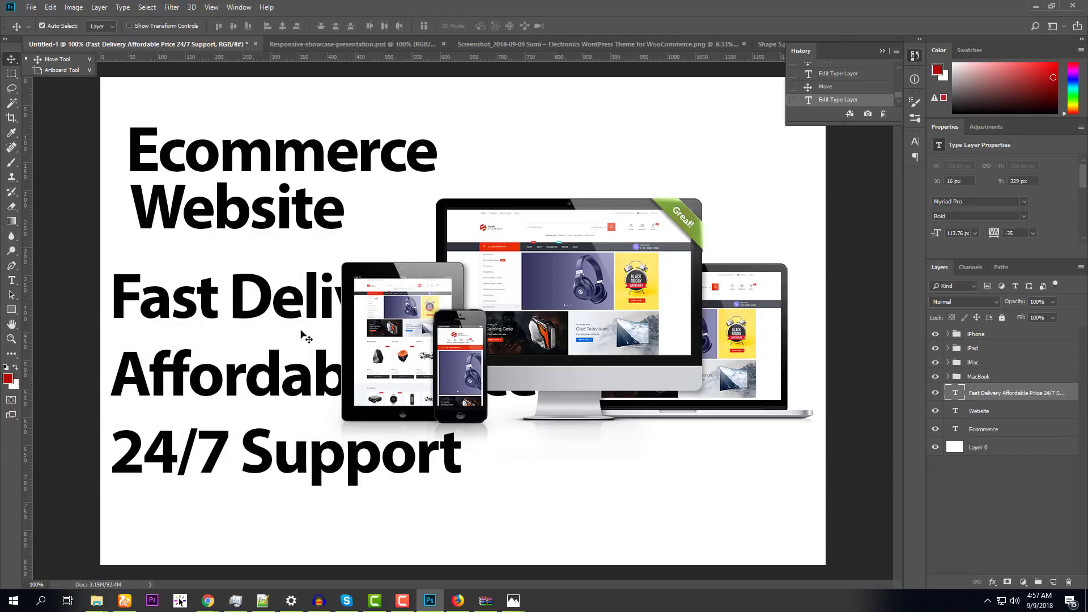
# Scale the three-line text to about 53.5% and place it beside the devices at X 29 px, Y 384 px
pyautogui.hotkey('ctrl', 't')
pyautogui.moveTo(539, 489); pyautogui.dragTo(329, 408)
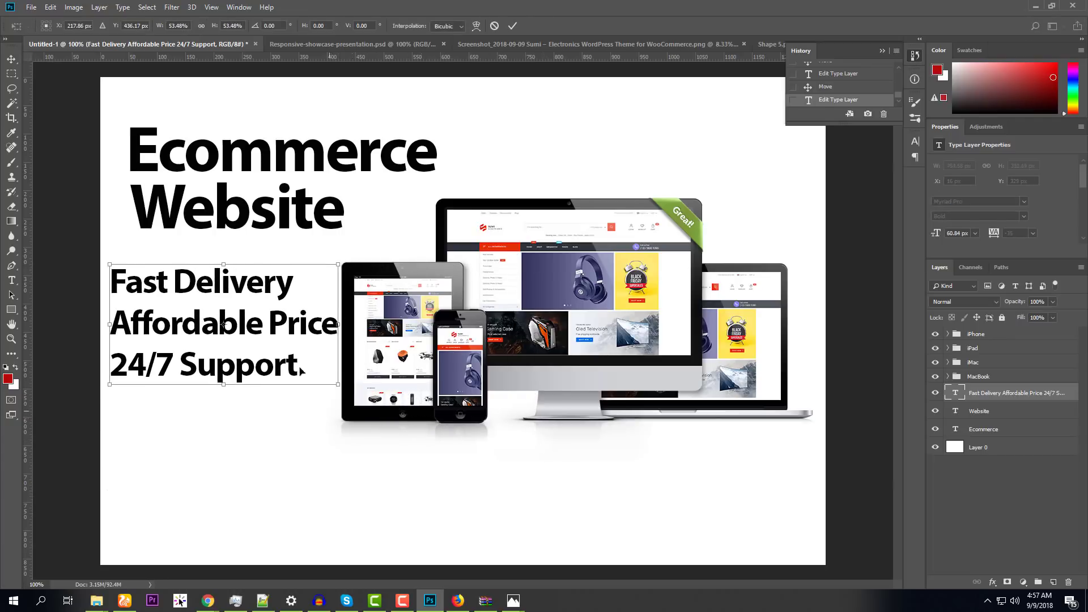
pyautogui.moveTo(237, 270)
pyautogui.mouseDown()
pyautogui.moveTo(261, 422)
pyautogui.moveTo(250, 244)
pyautogui.moveTo(241, 265)
pyautogui.mouseUp()
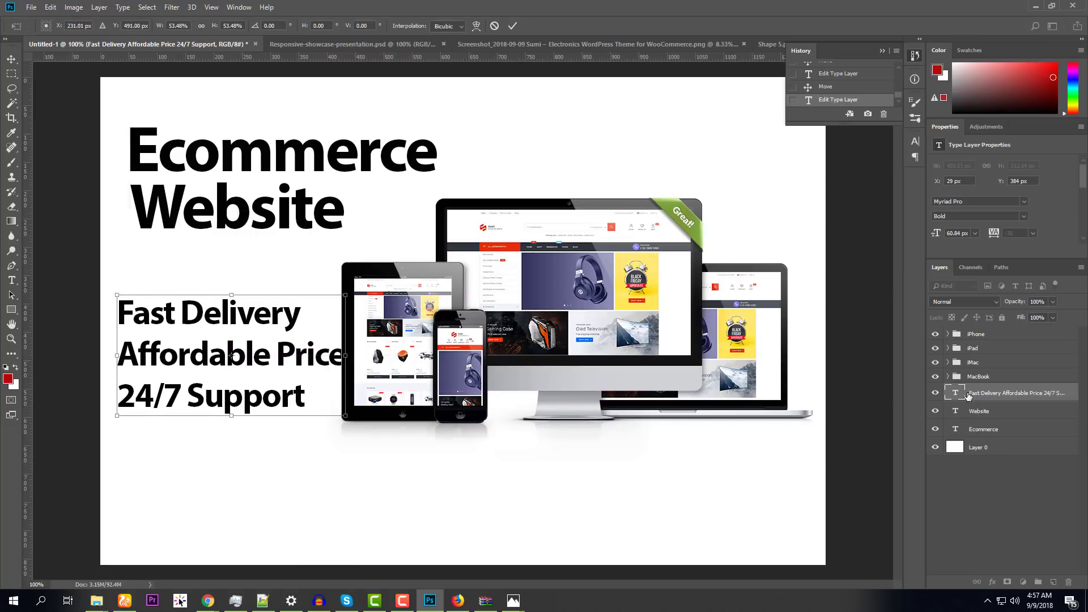
pyautogui.press('Return')
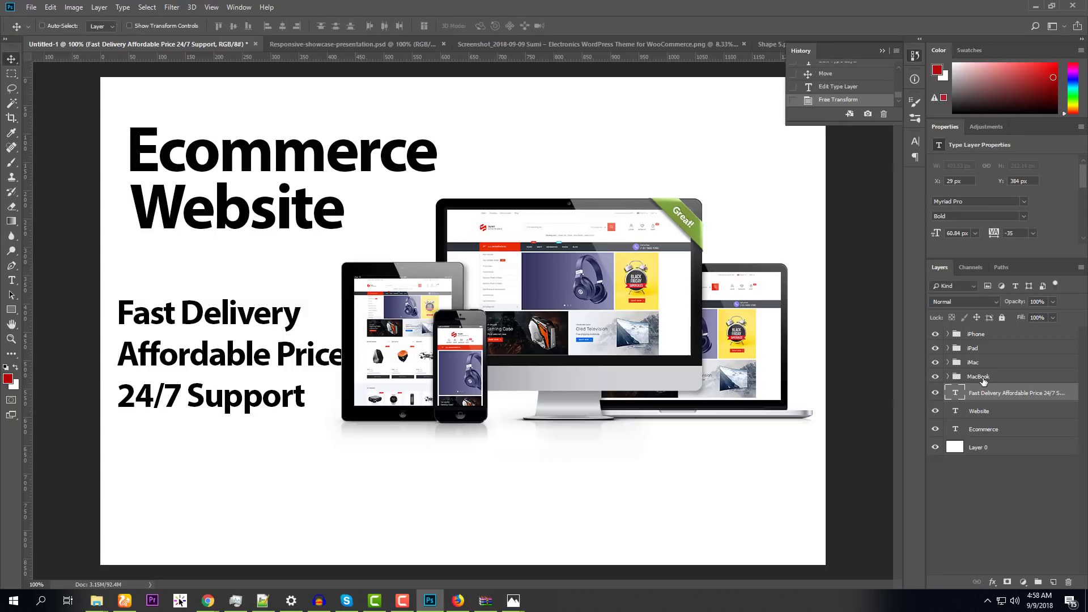
# Group the iPhone, iPad, iMac and MacBook groups together and move the new group lower on the canvas
pyautogui.click(982, 378)
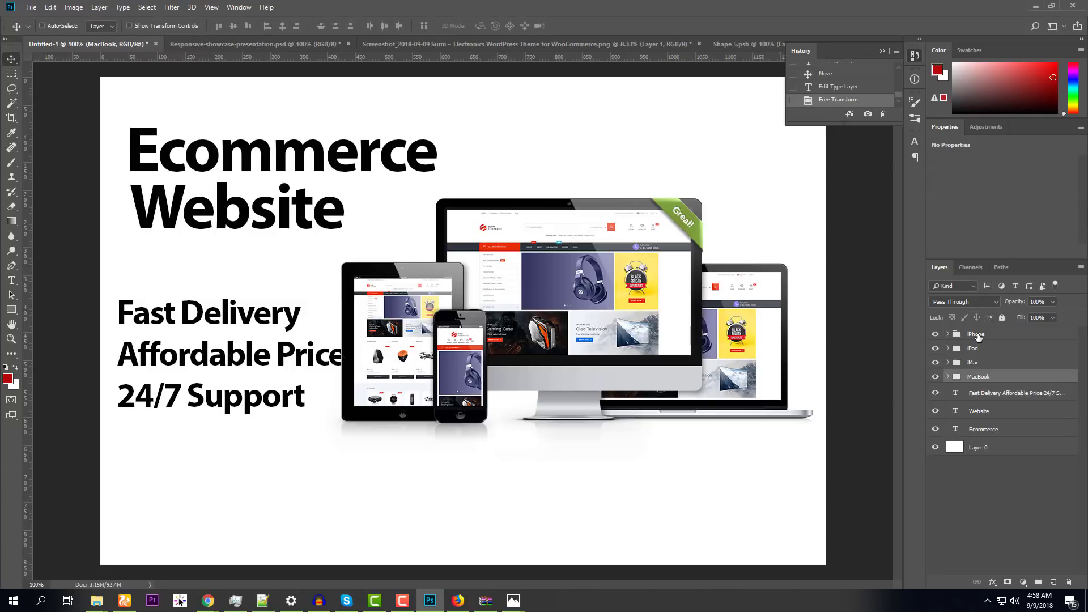
pyautogui.keyDown('shift'); pyautogui.click(976, 334); pyautogui.keyUp('shift')
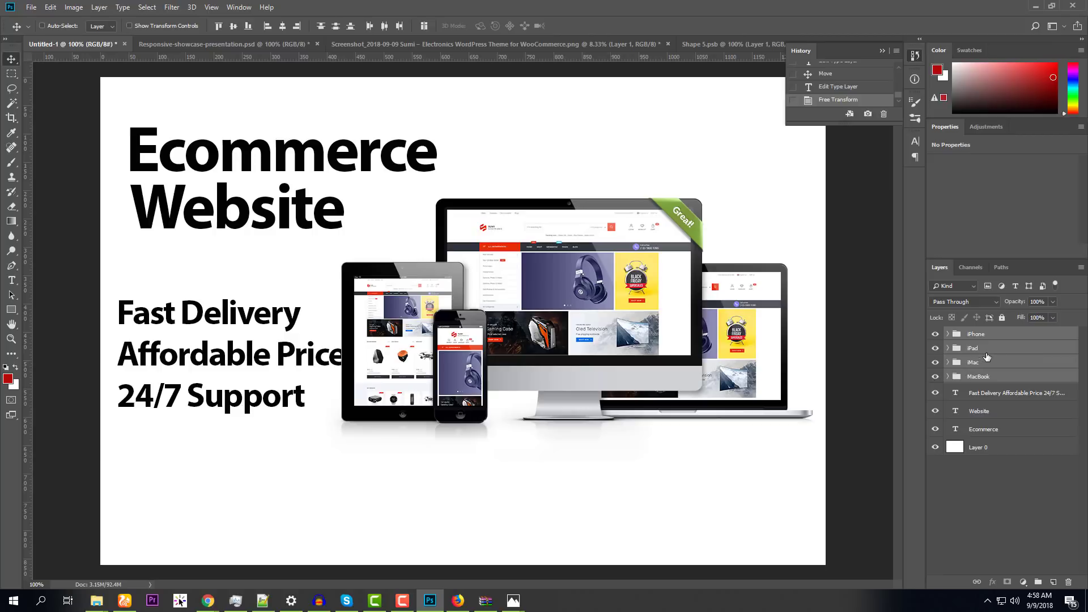
pyautogui.hotkey('ctrl', 'g')
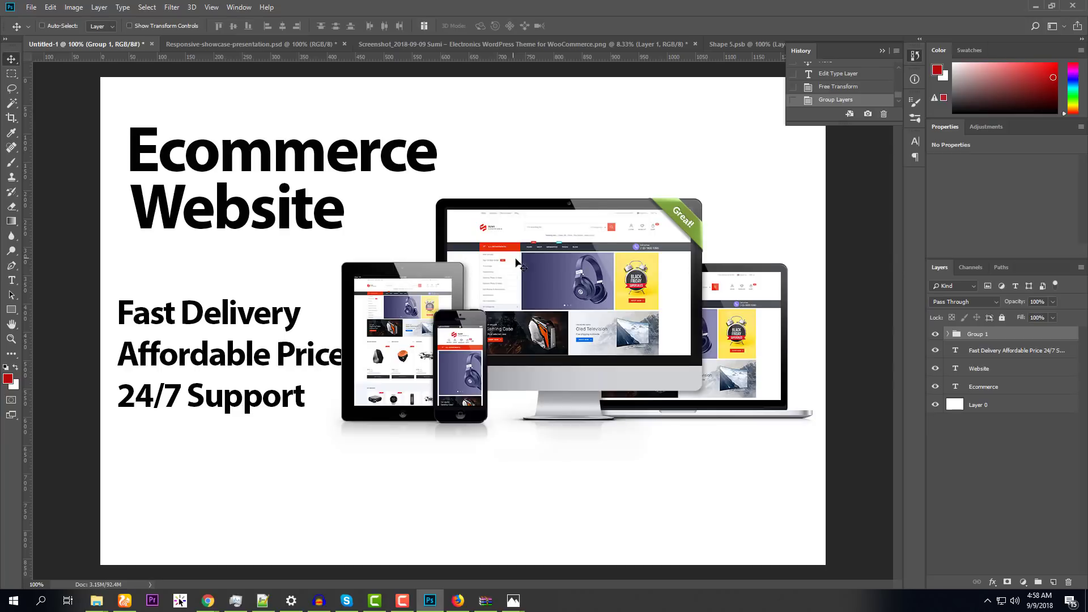
pyautogui.moveTo(535, 248); pyautogui.dragTo(486, 308)
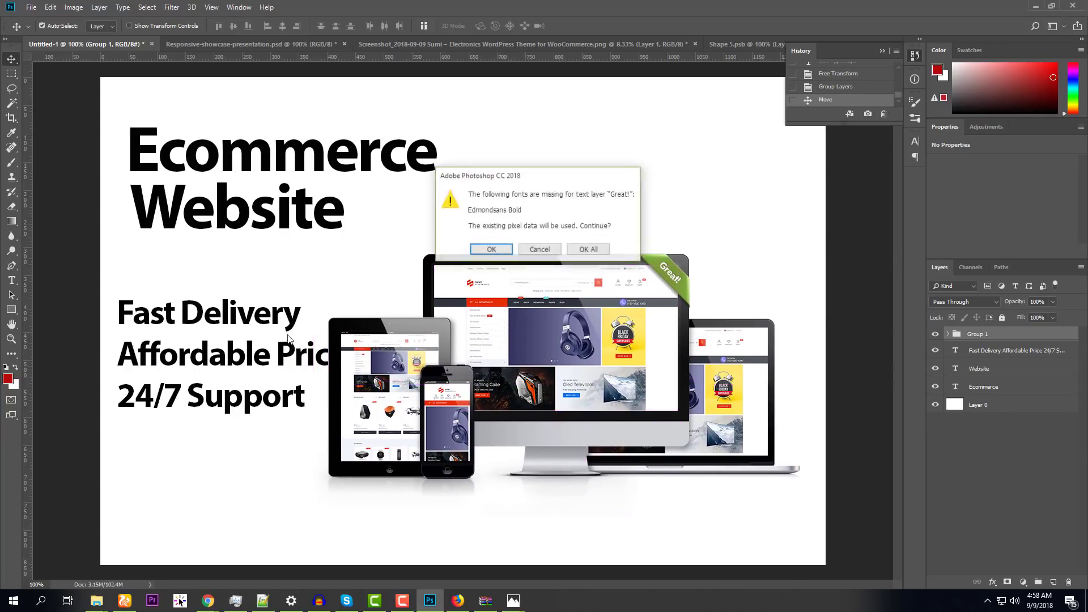
# Scale the combined device group to about 88% so it clears the three-line text, continuing with the missing font's existing pixels
pyautogui.click(581, 251)
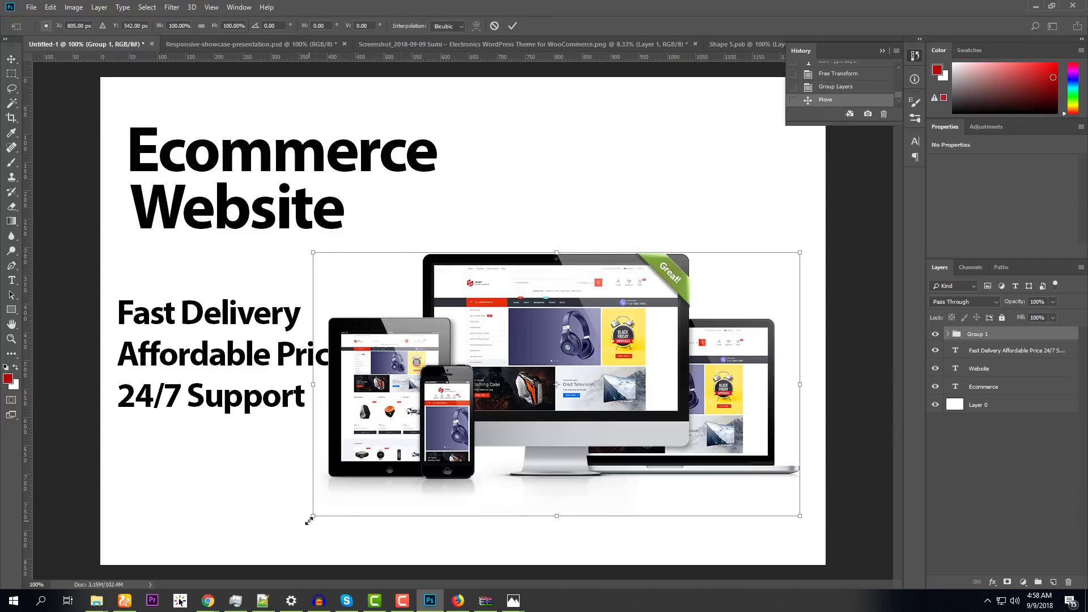
pyautogui.moveTo(310, 518); pyautogui.dragTo(372, 495)
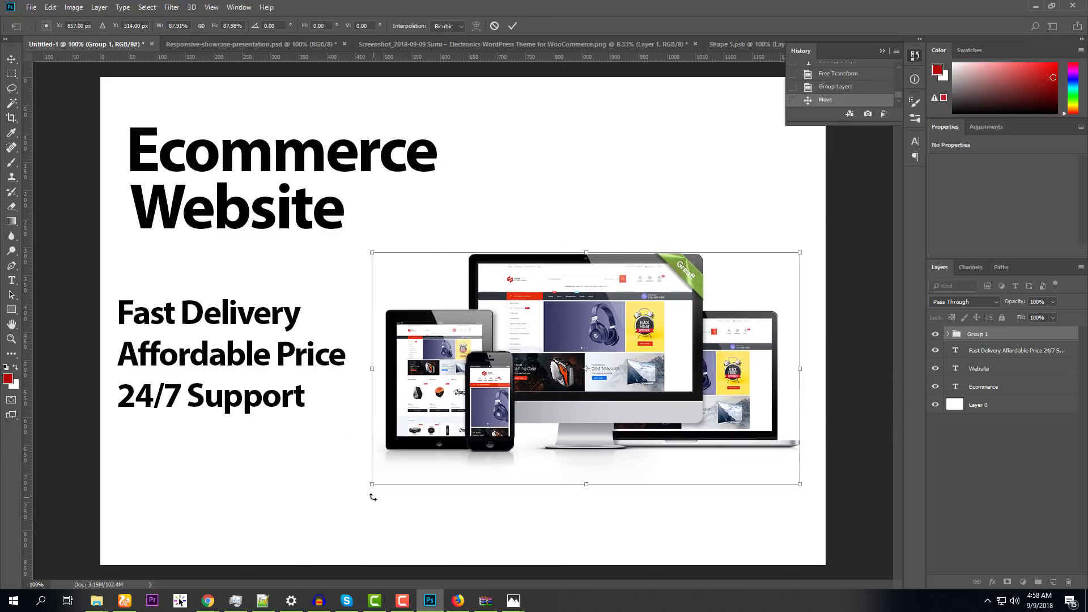
pyautogui.press('Return')
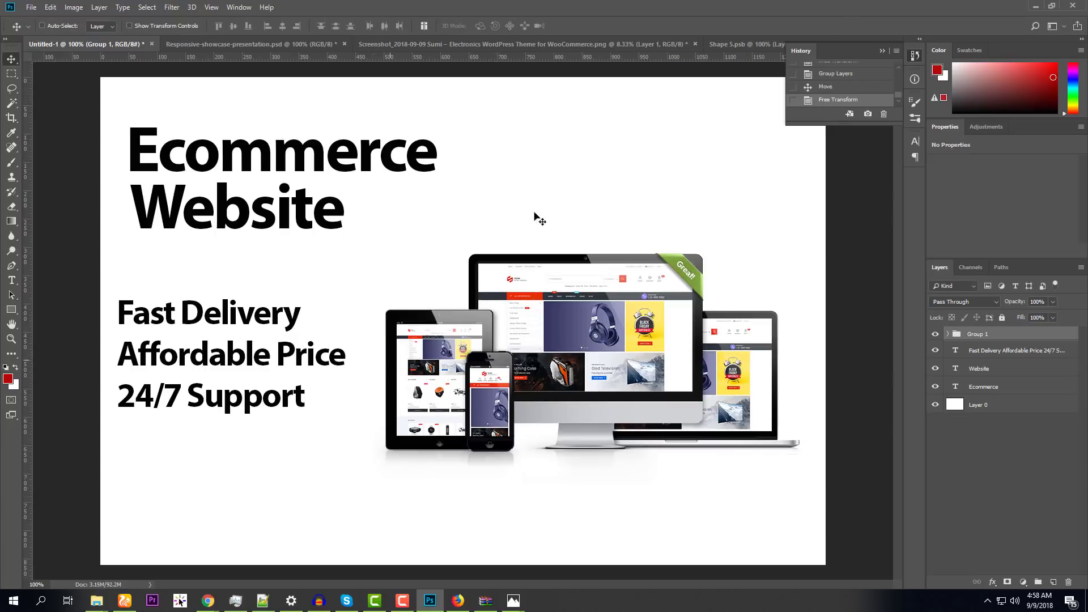
# Move the Website and Ecommerce text layers together up and to the right, to X 183 px, Y 40 px
pyautogui.click(990, 370)
pyautogui.keyDown('shift'); pyautogui.click(992, 386); pyautogui.keyUp('shift')
pyautogui.moveTo(257, 154); pyautogui.dragTo(329, 138)
pyautogui.press('Delete')
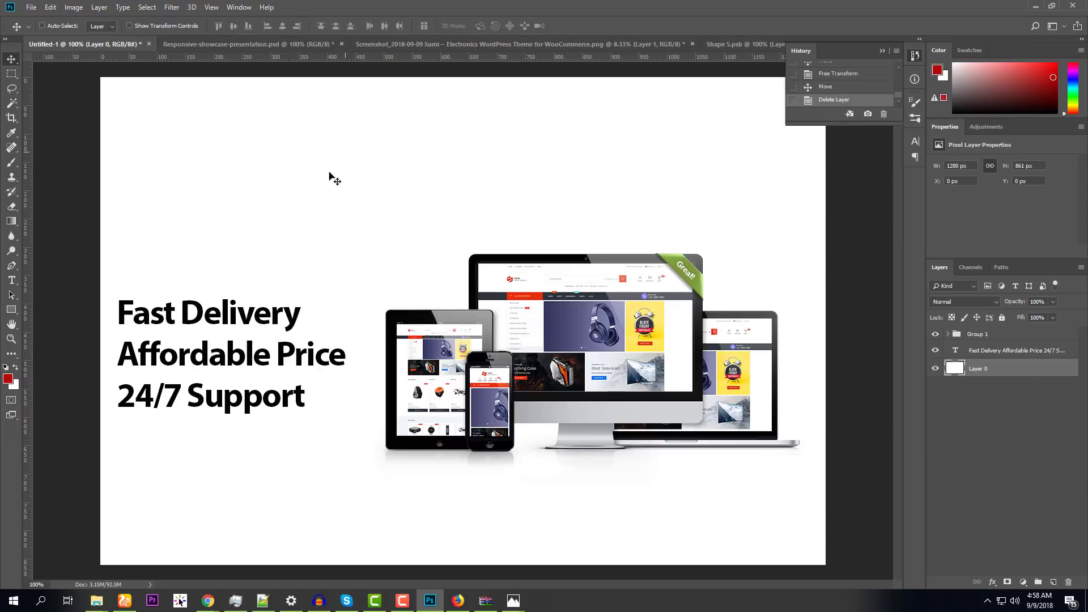
pyautogui.hotkey('ctrl', 'z')
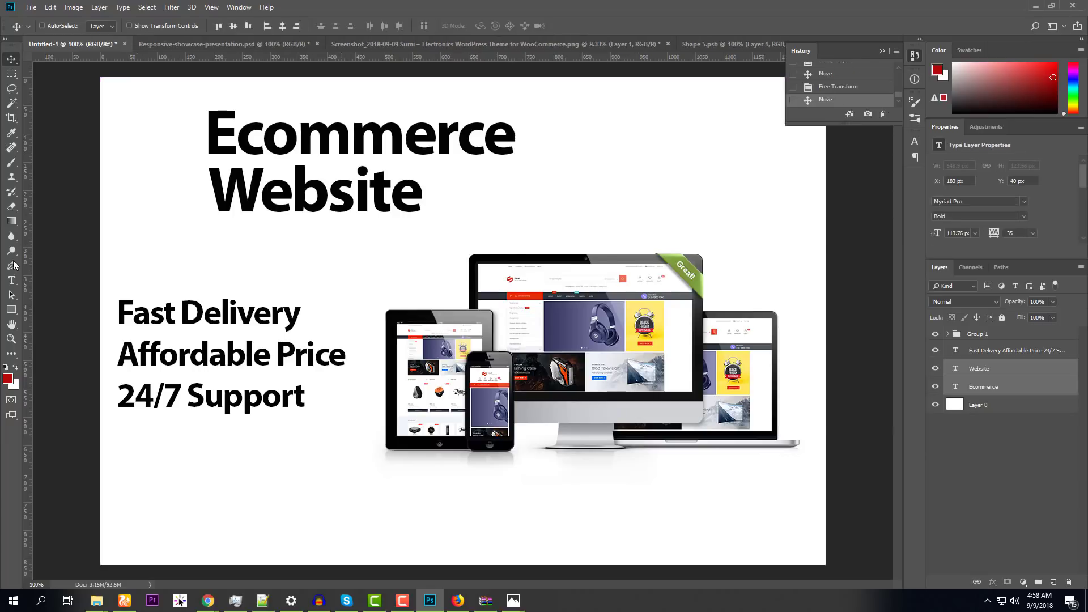
# Extend the Ecommerce headline to read "Ecommerce Website" on one line
pyautogui.moveTo(12, 281); pyautogui.dragTo(52, 274)
pyautogui.click(517, 134)
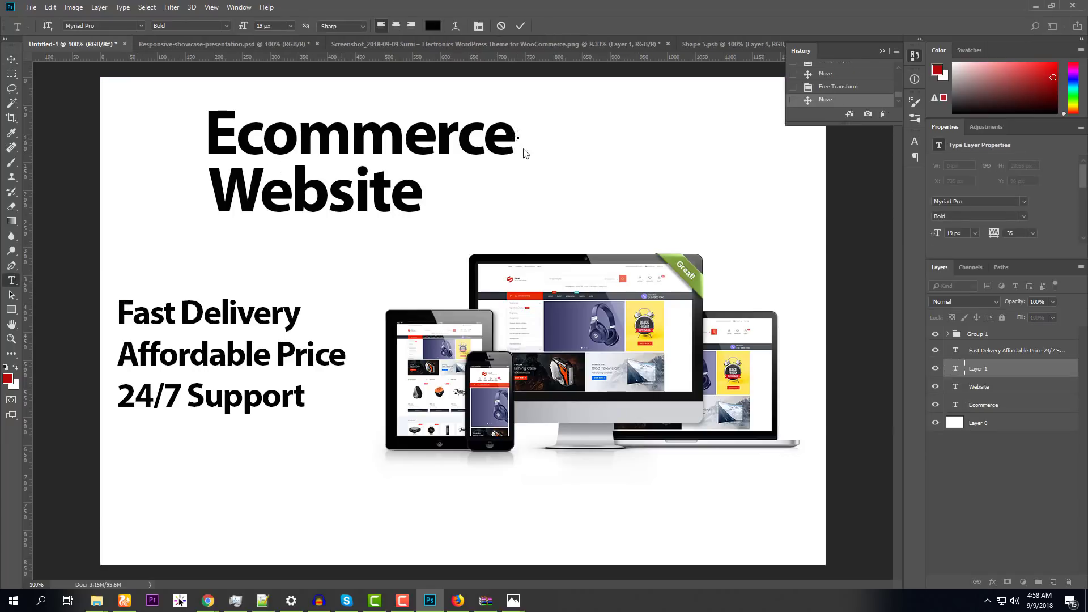
pyautogui.click(513, 136)
pyautogui.write('Website')
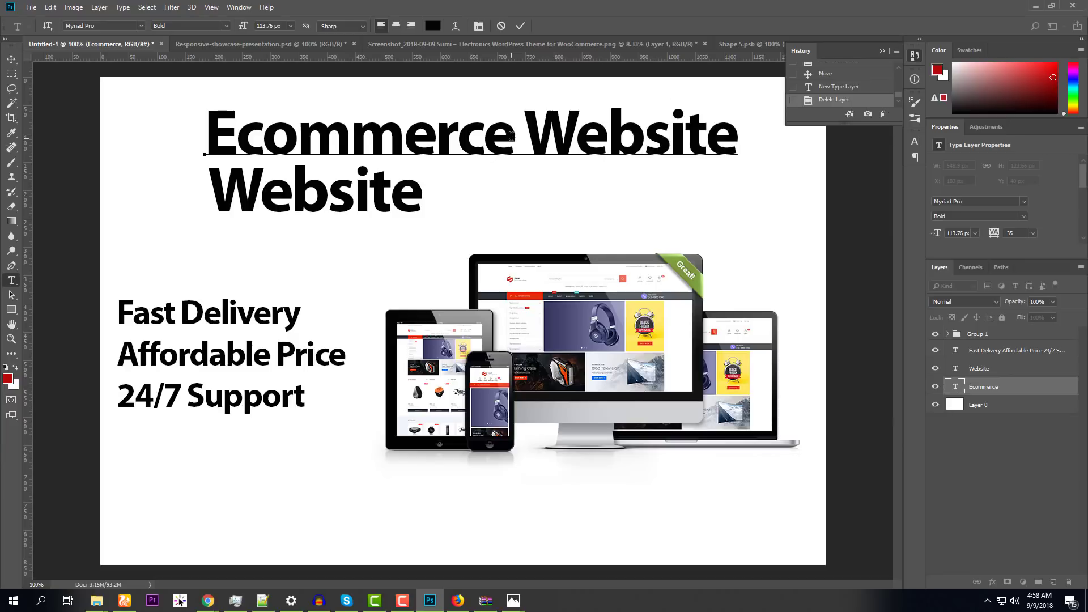
pyautogui.click(12, 59)
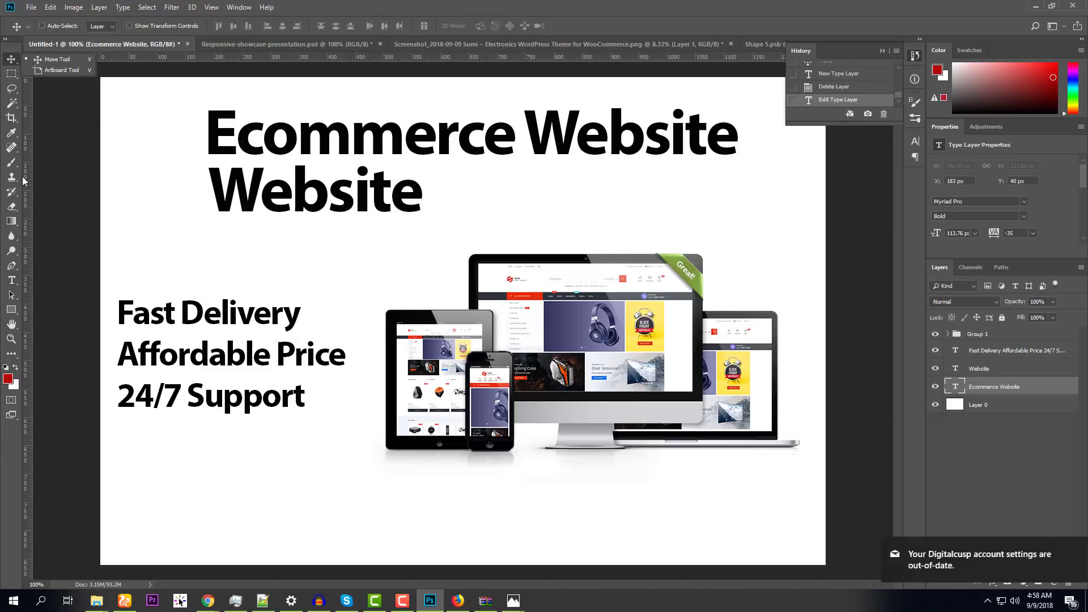
# Replace the text of the headline's second line with "Development"
pyautogui.rightClick(10, 279)
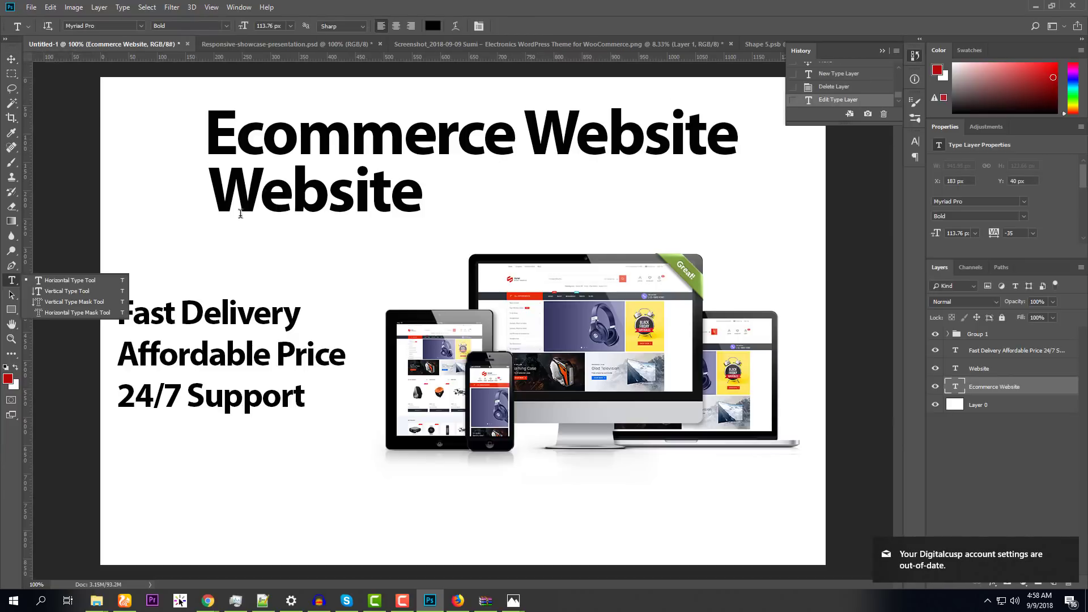
pyautogui.click(57, 281)
pyautogui.click(262, 196)
pyautogui.doubleClick(262, 196)
pyautogui.write('Deve')
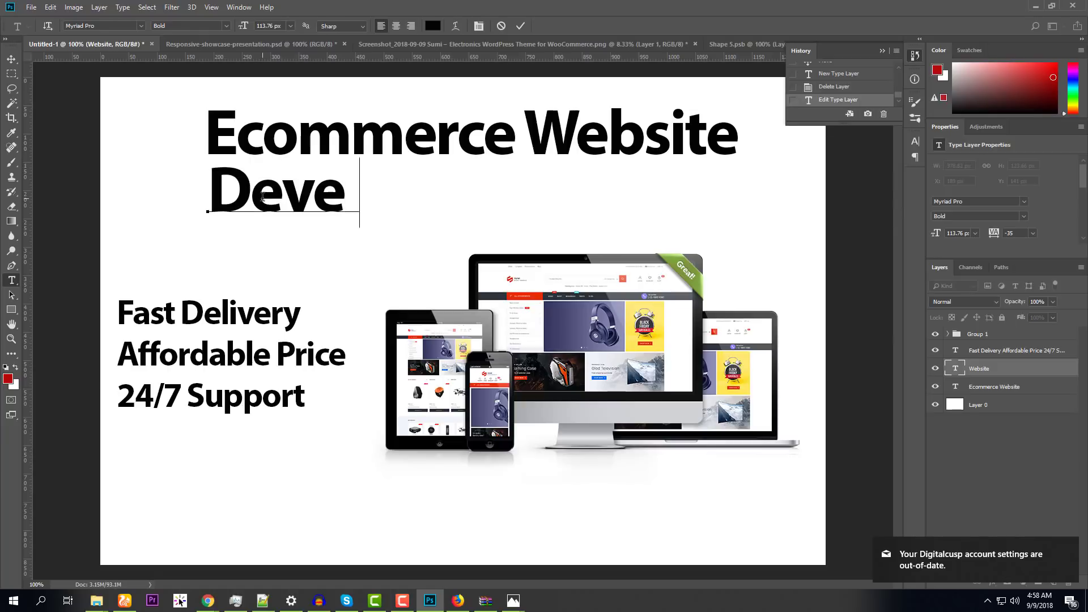
pyautogui.write('lopment')
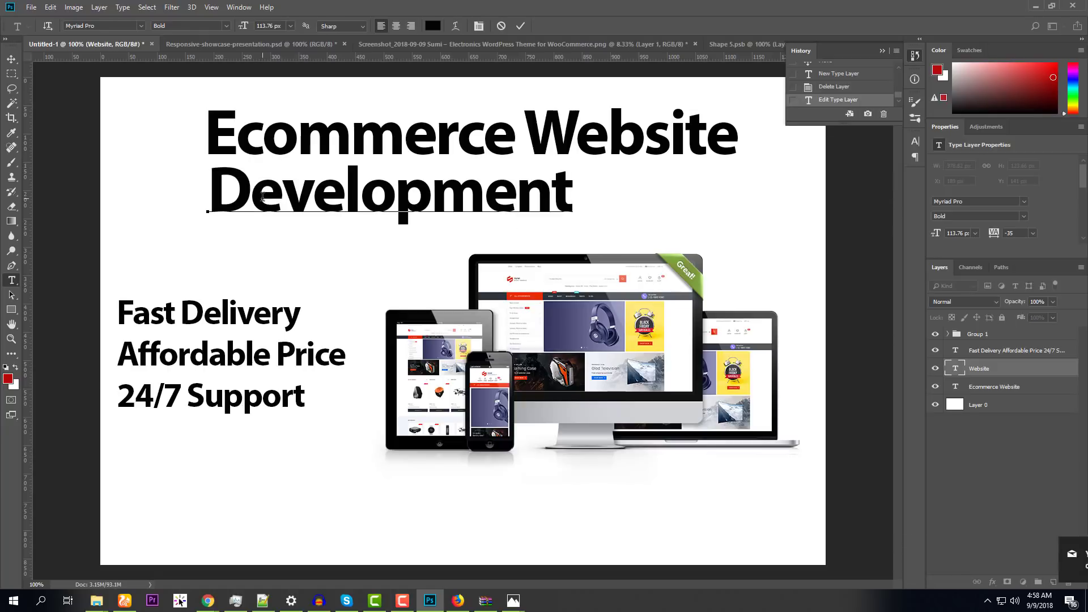
pyautogui.click(11, 59)
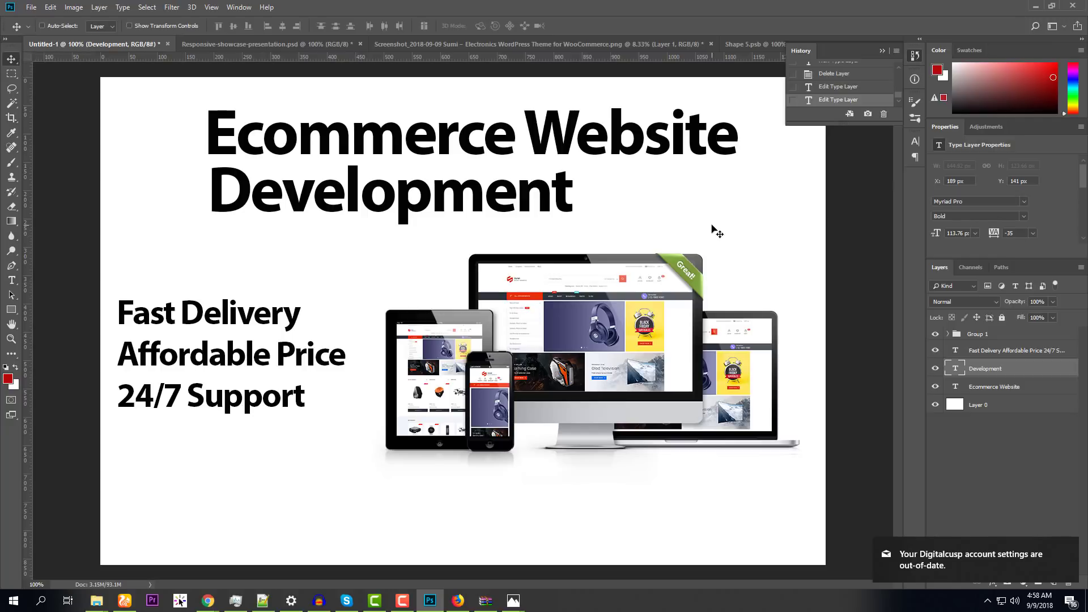
# Align the horizontal centers of the Development and Ecommerce Website layers with each other and with the white Layer 0 background
pyautogui.keyDown('shift'); pyautogui.click(995, 391); pyautogui.keyUp('shift')
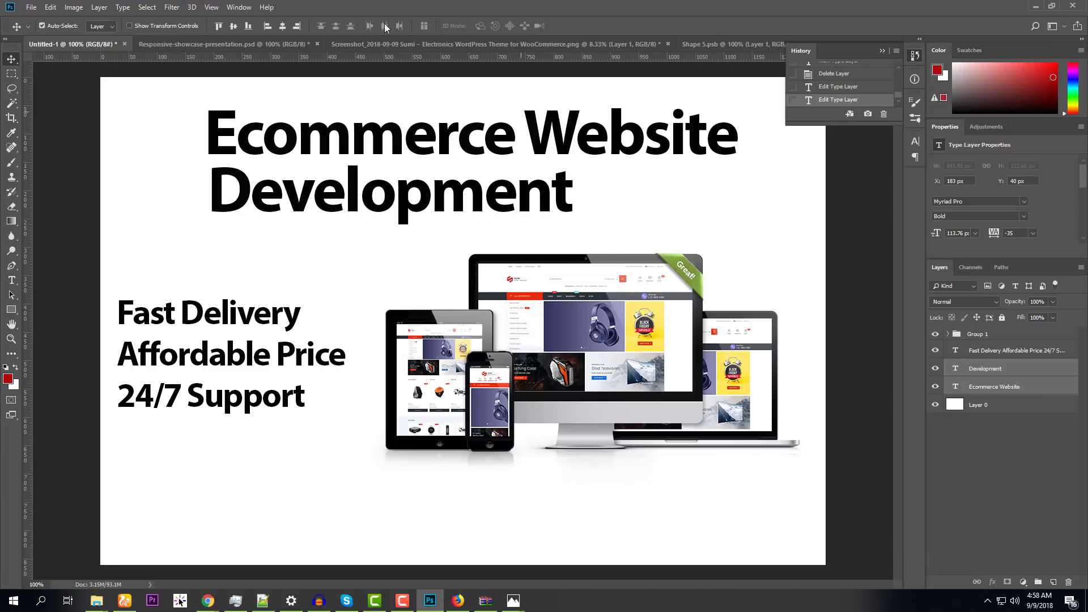
pyautogui.click(282, 26)
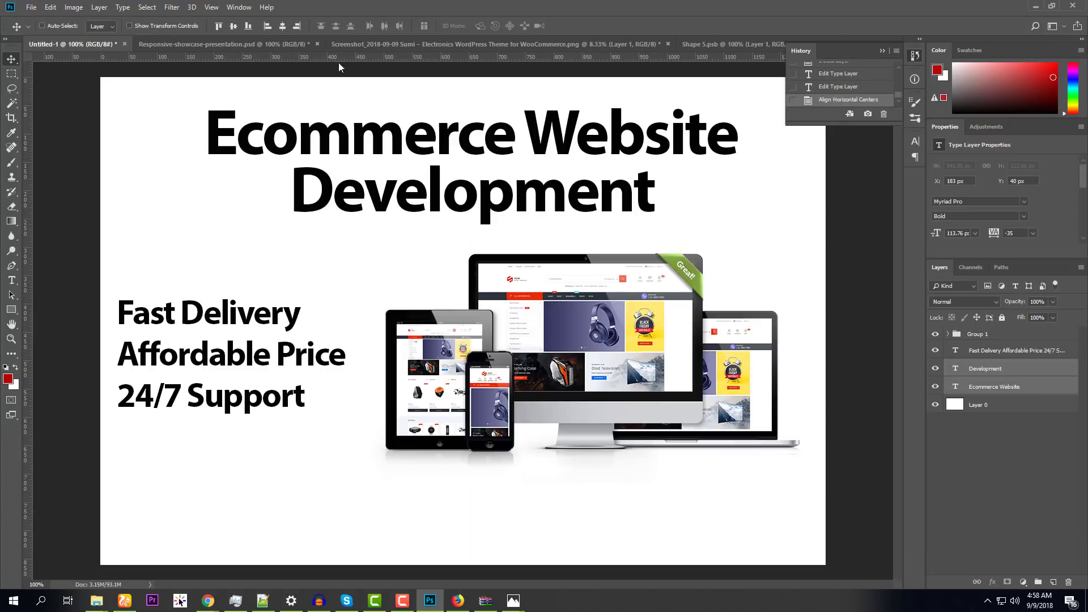
pyautogui.keyDown('ctrl'); pyautogui.click(984, 406); pyautogui.keyUp('ctrl')
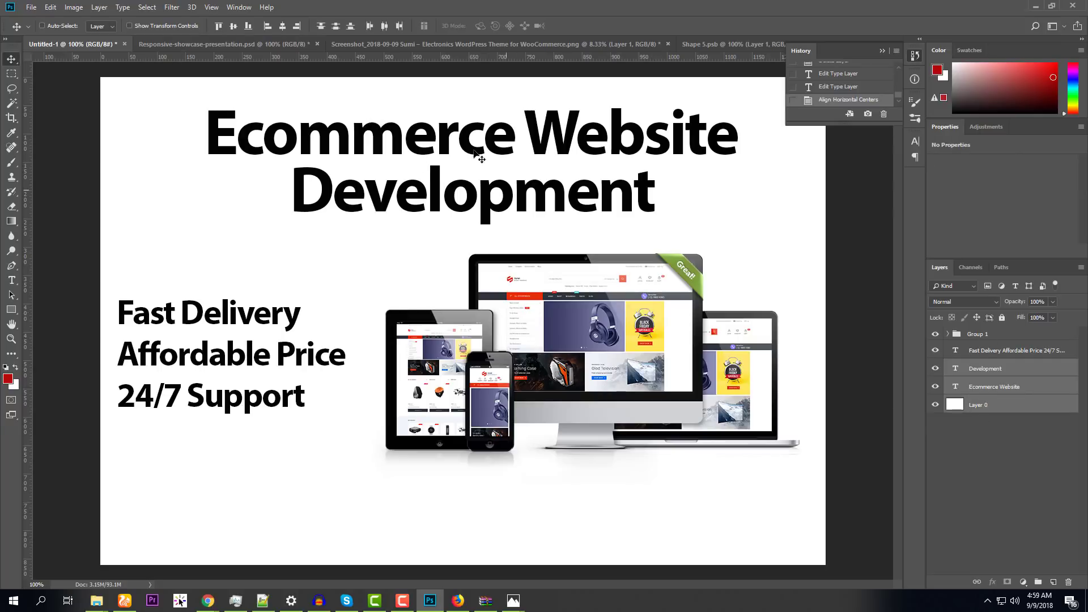
pyautogui.click(282, 26)
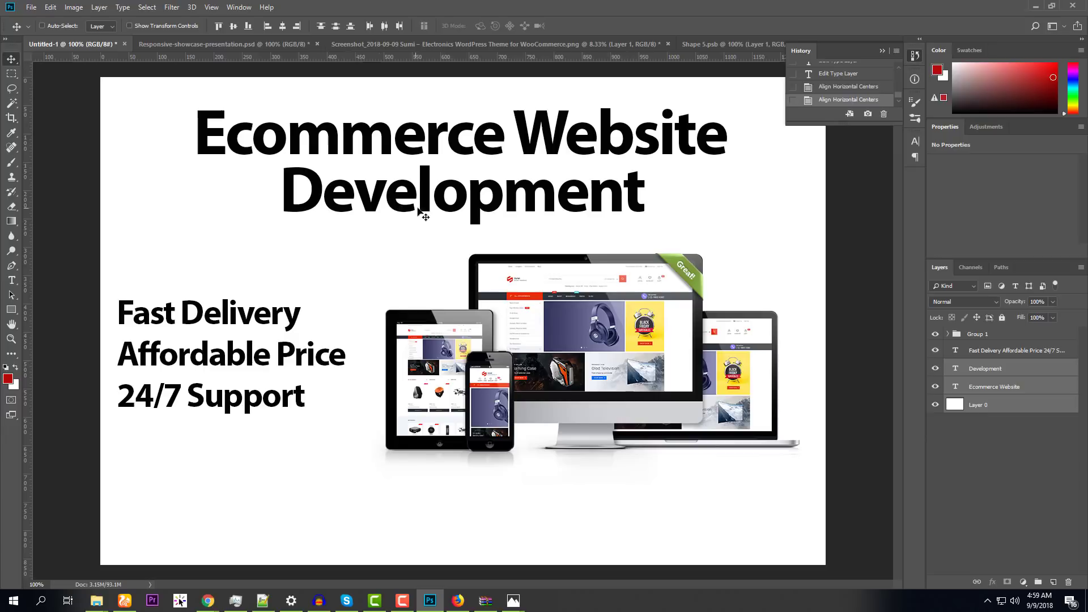
# Recolor the word Ecommerce in the headline to orange-red e52e06, sampled from the website screenshot on the iMac
pyautogui.click(984, 375)
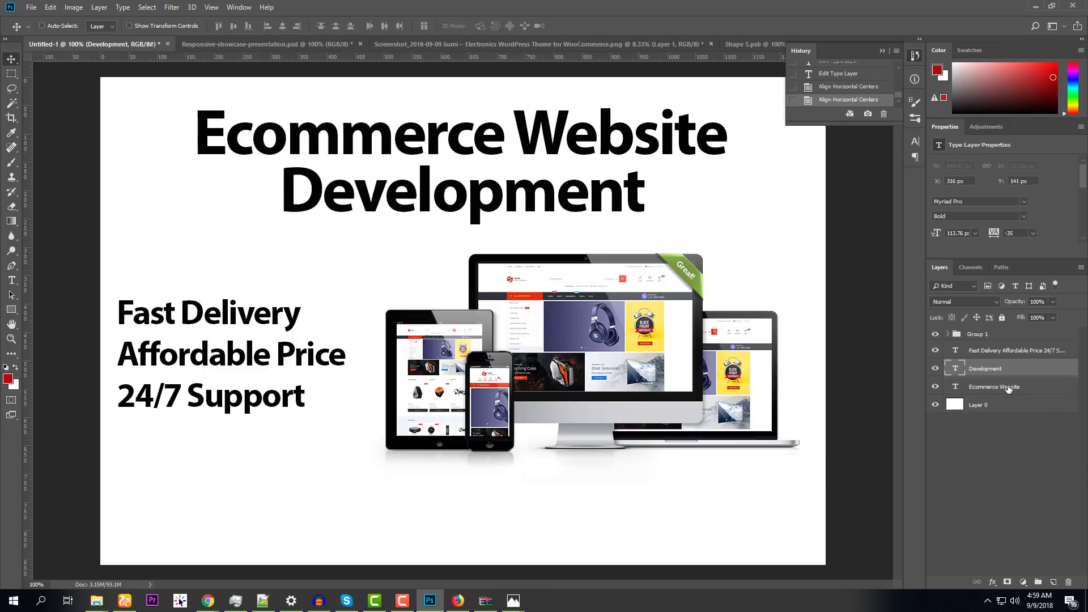
pyautogui.click(1006, 388)
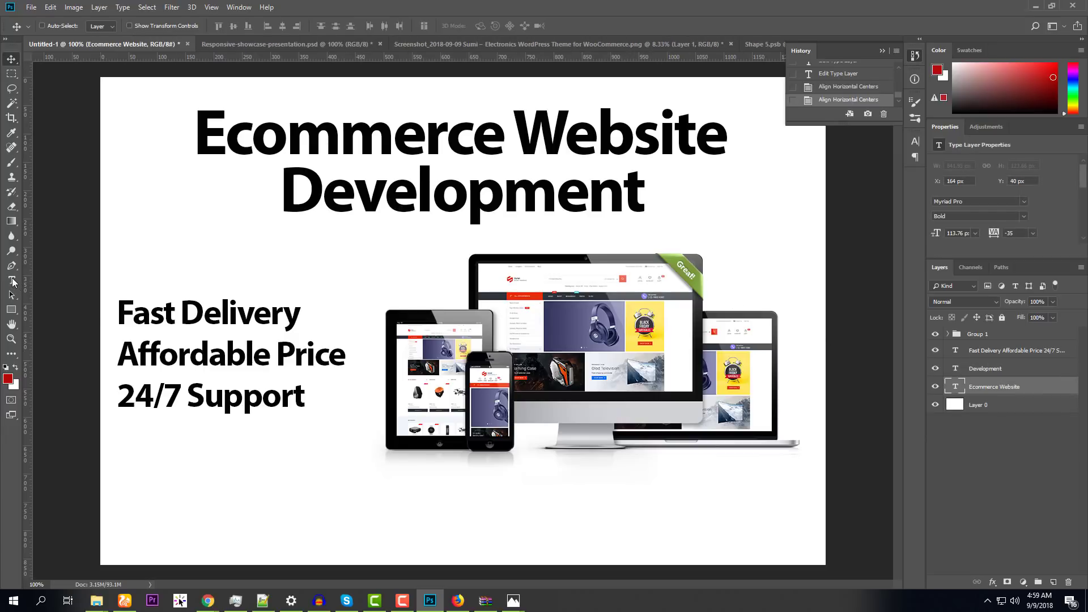
pyautogui.click(12, 280)
pyautogui.moveTo(196, 135); pyautogui.dragTo(505, 136)
pyautogui.hotkey('ctrl', 'h')
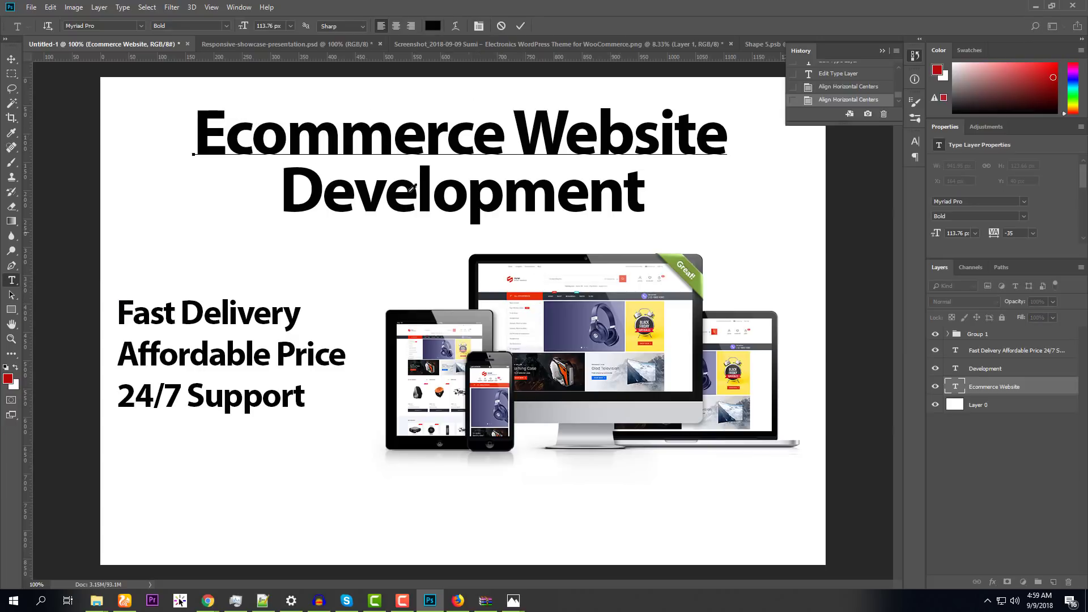
pyautogui.click(433, 26)
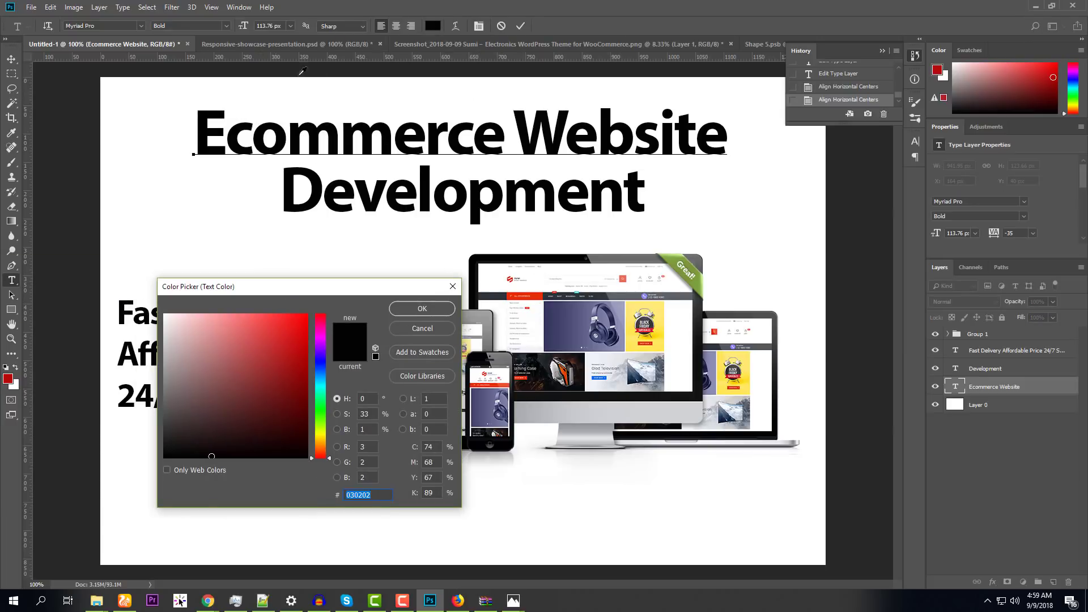
pyautogui.click(556, 290)
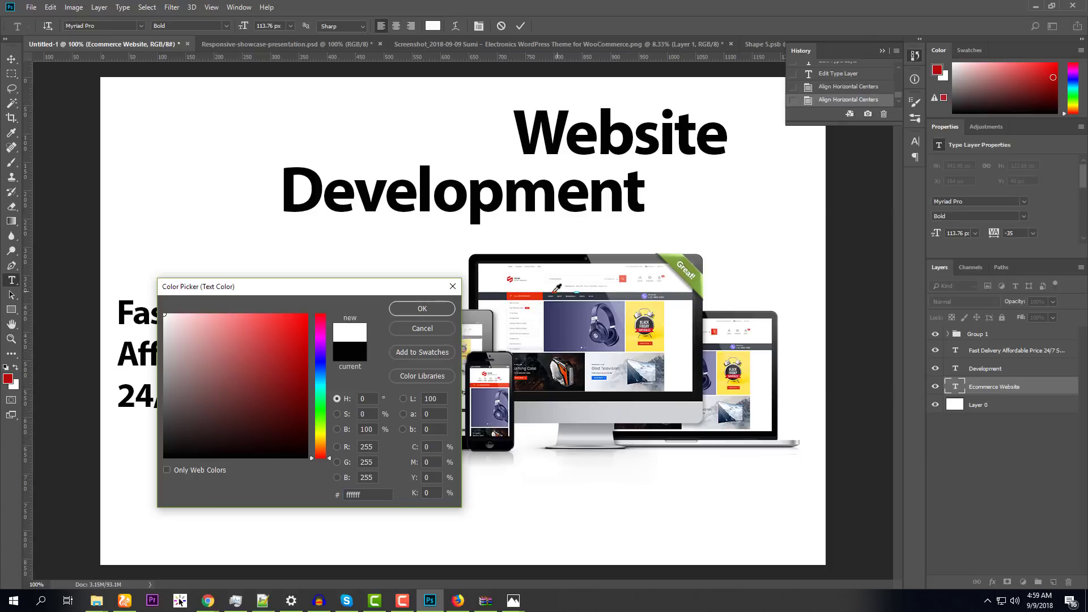
pyautogui.click(530, 296)
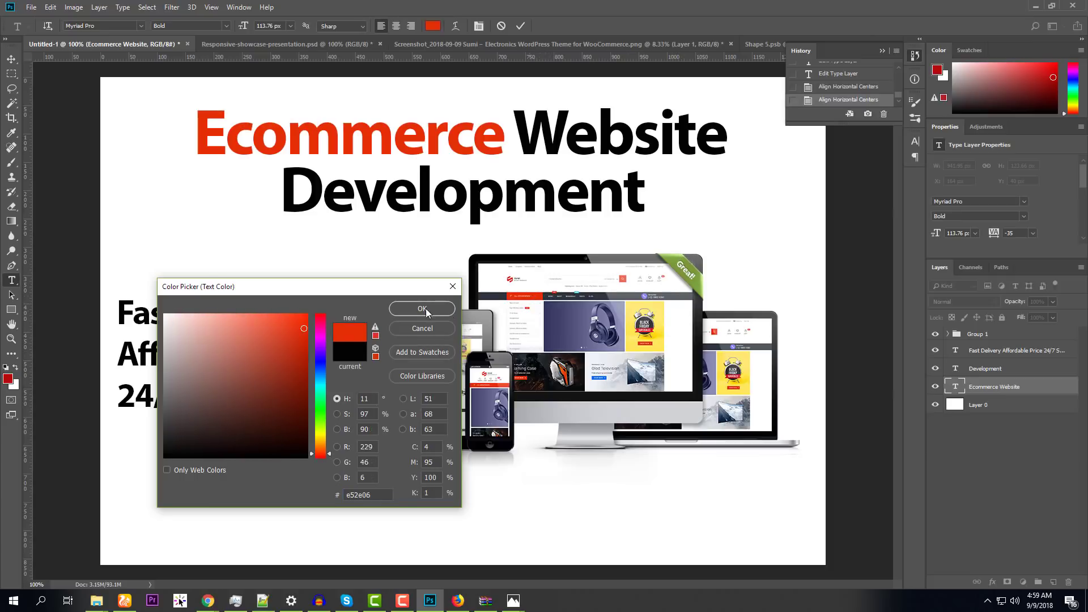
pyautogui.click(425, 308)
pyautogui.click(13, 60)
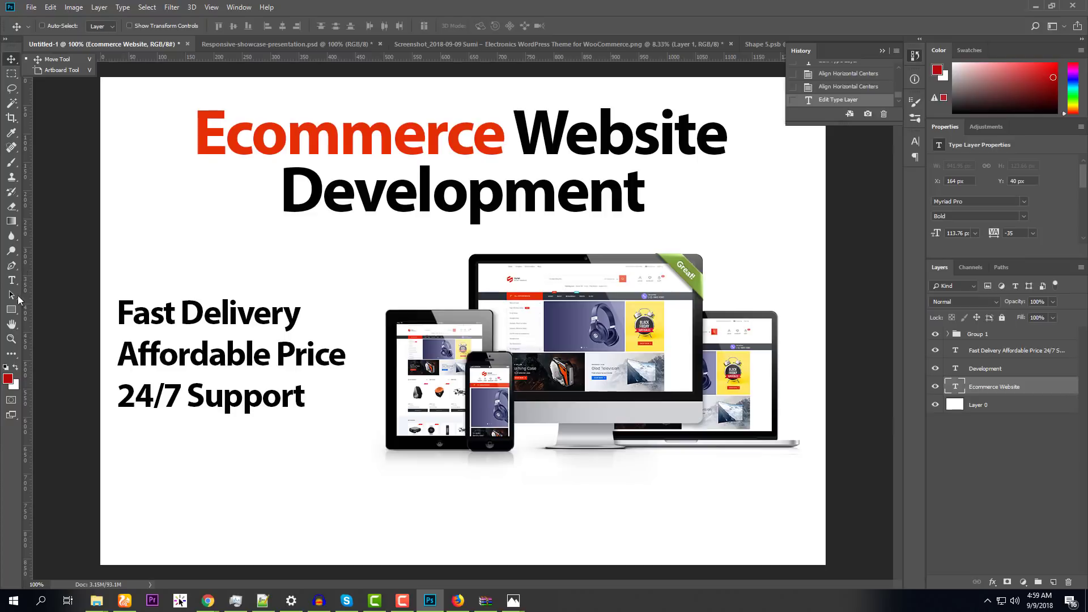
# Move the three-line benefit text slightly down and to the right, and scale it to about 106%
pyautogui.click(11, 280)
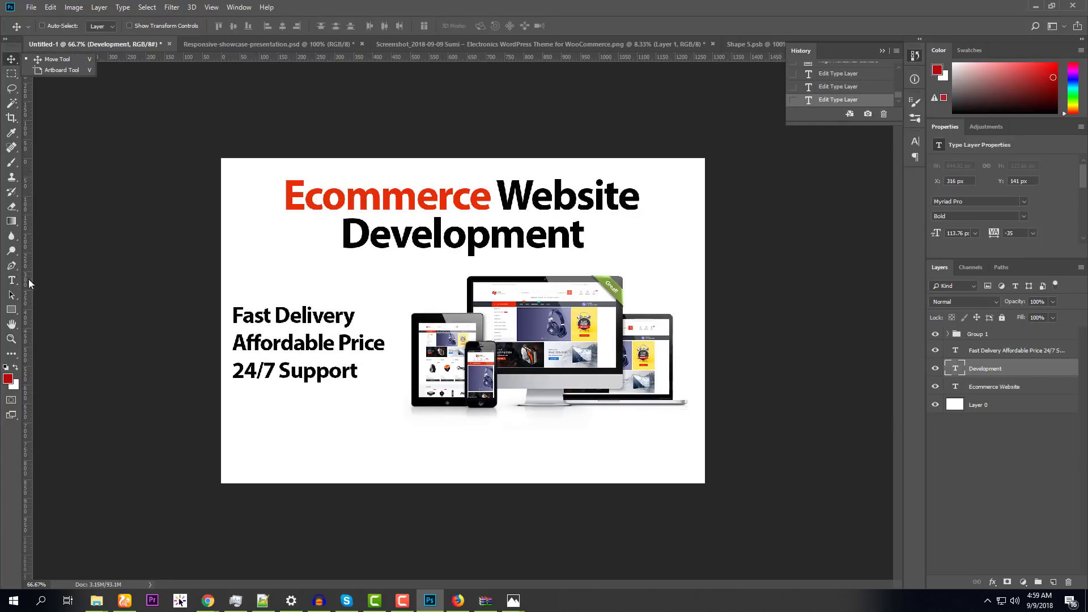
pyautogui.click(11, 279)
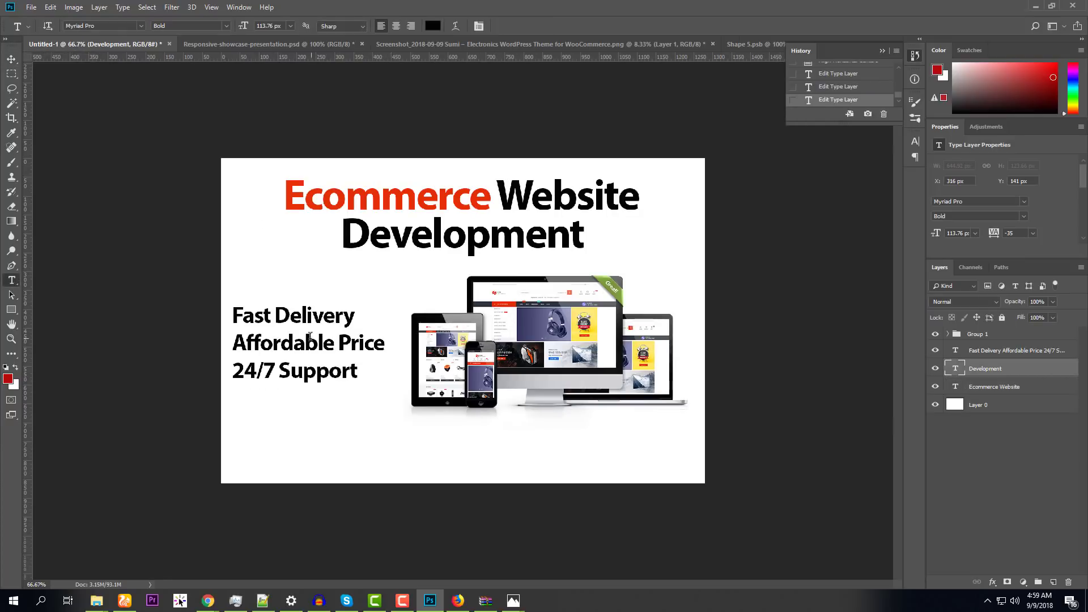
pyautogui.click(309, 337)
pyautogui.hotkey('ctrl', 'a')
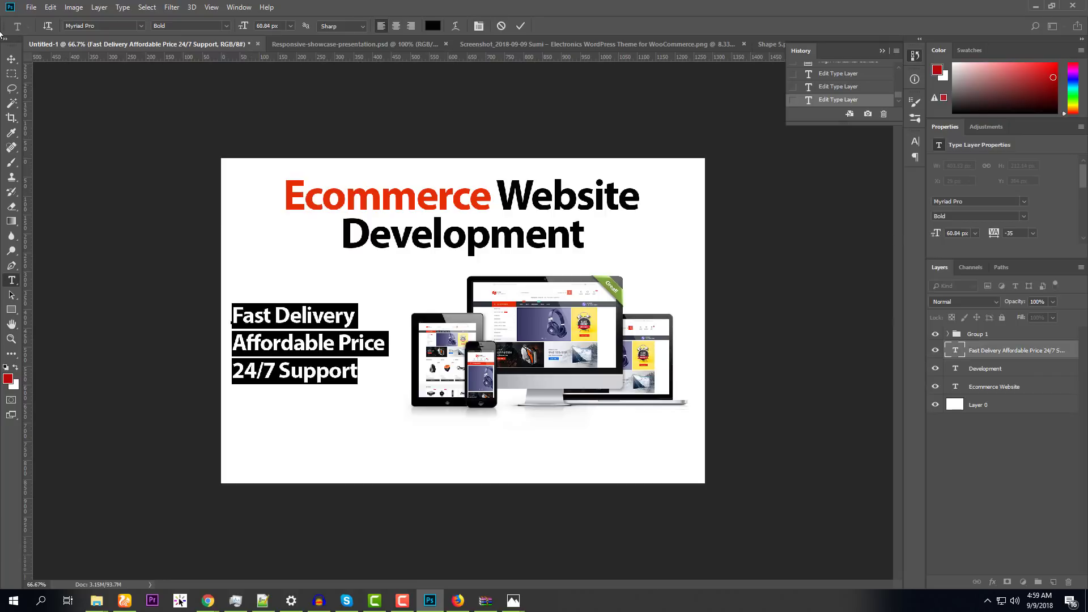
pyautogui.click(12, 59)
pyautogui.moveTo(295, 309); pyautogui.dragTo(317, 335)
pyautogui.hotkey('ctrl', 't')
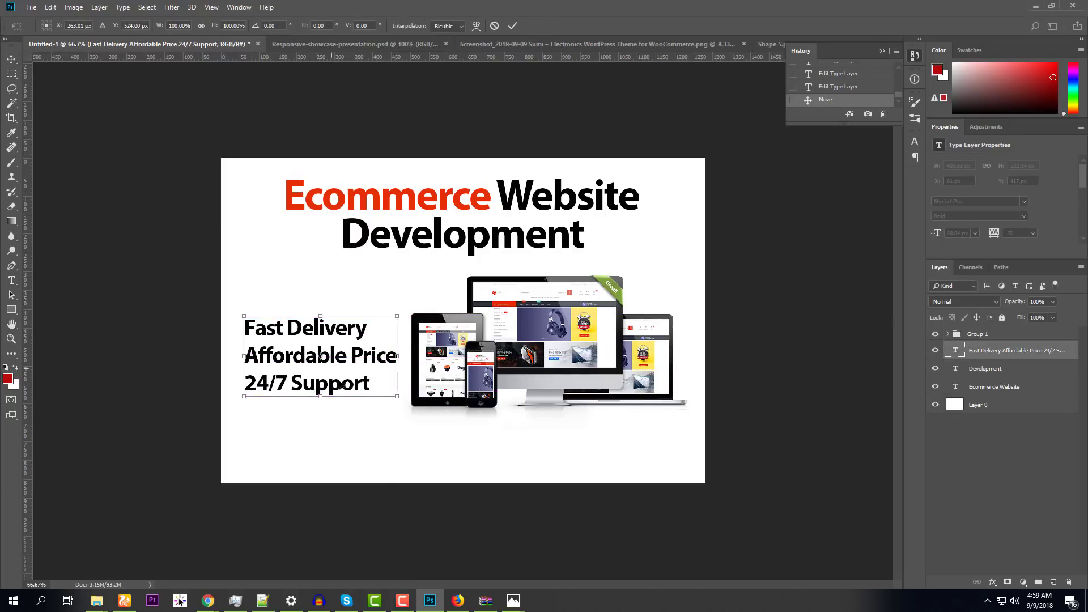
pyautogui.moveTo(397, 400); pyautogui.dragTo(406, 403)
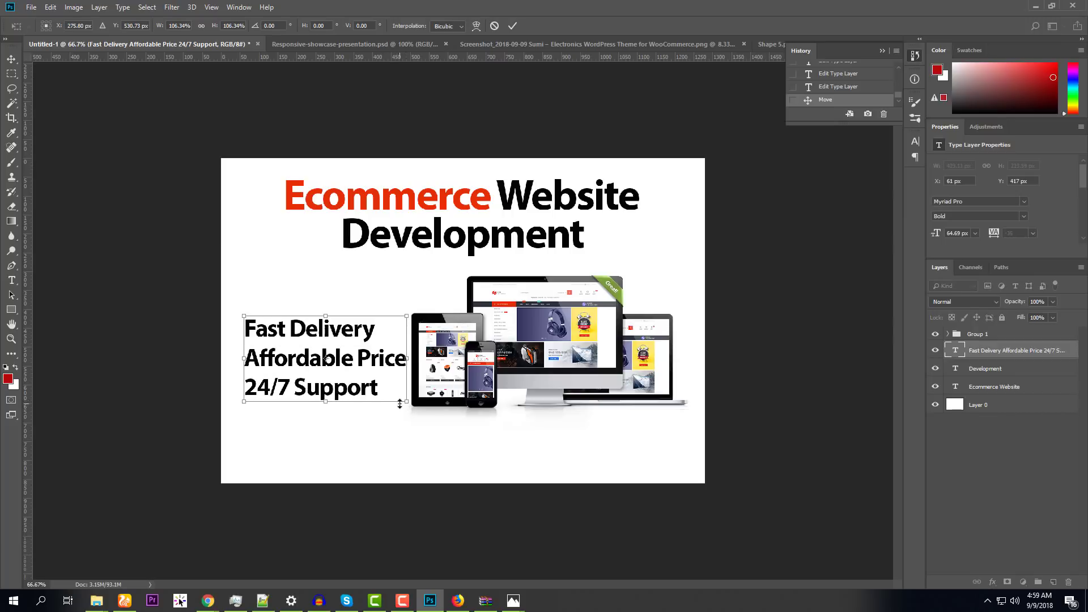
pyautogui.press('Return')
# Set the leading of all three benefit text lines to 86 px
pyautogui.click(14, 285)
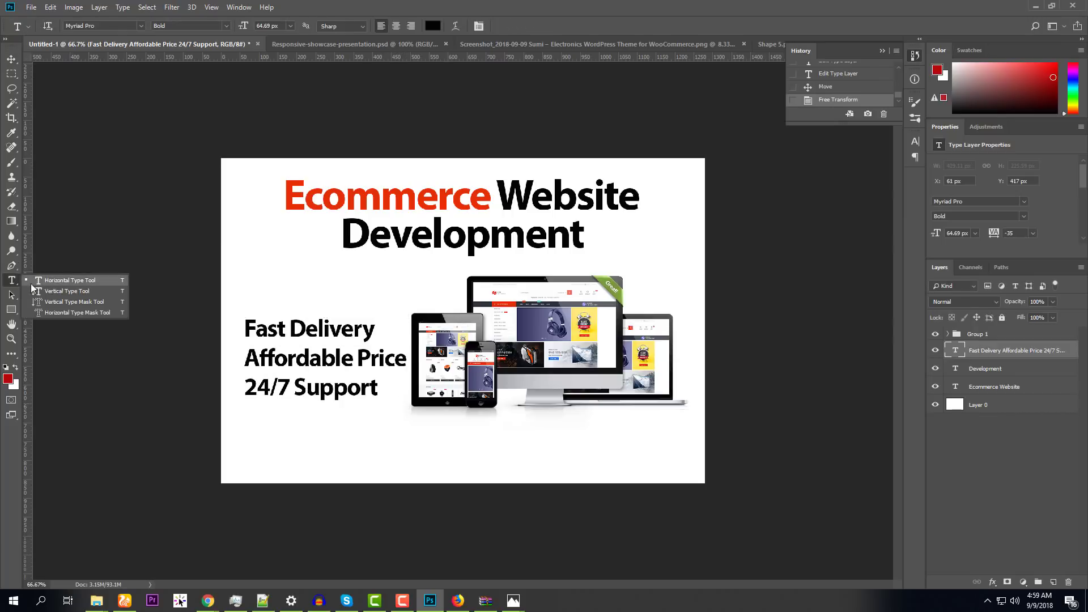
pyautogui.click(49, 283)
pyautogui.click(313, 338)
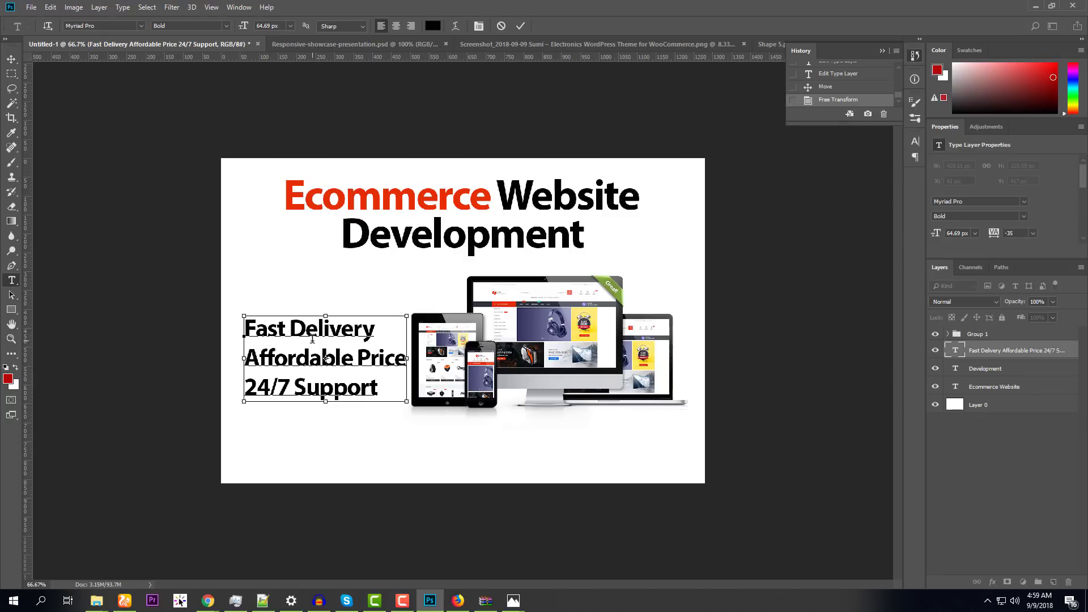
pyautogui.hotkey('ctrl', 'a')
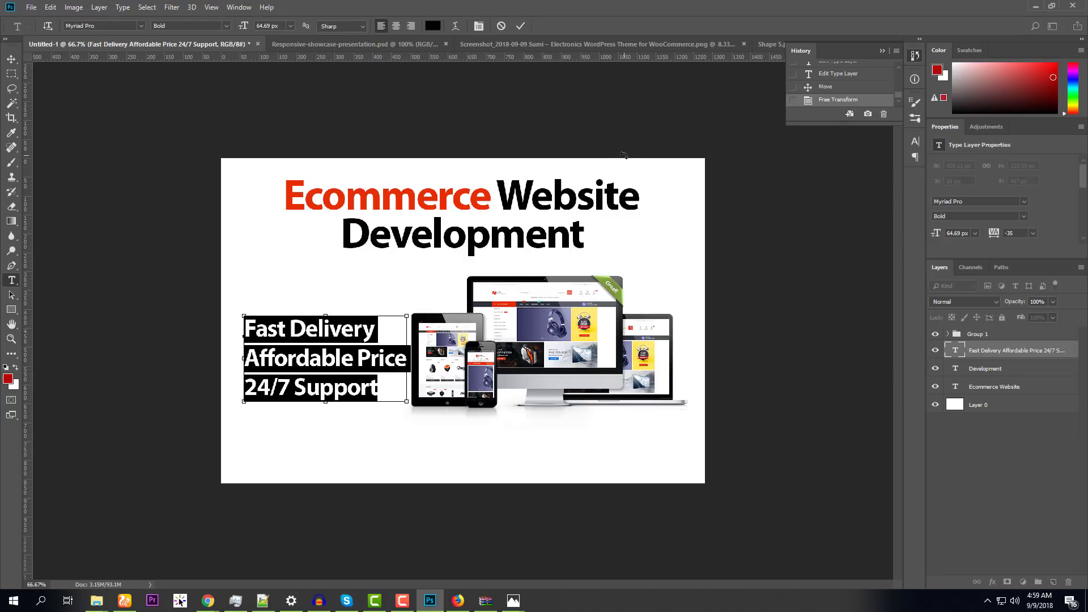
pyautogui.hotkey('ctrl', 't')
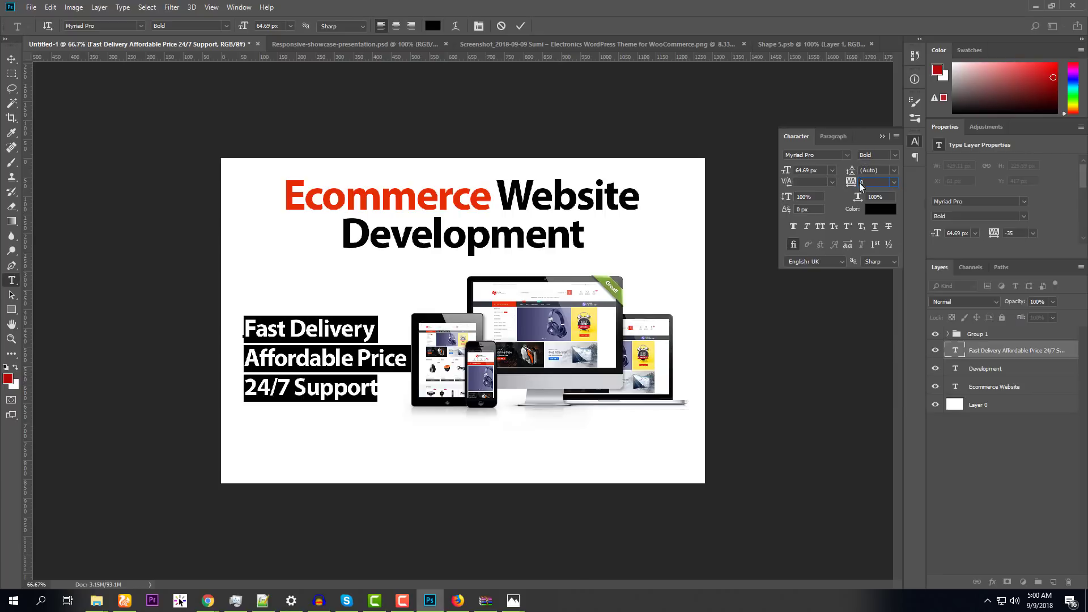
pyautogui.click(894, 171)
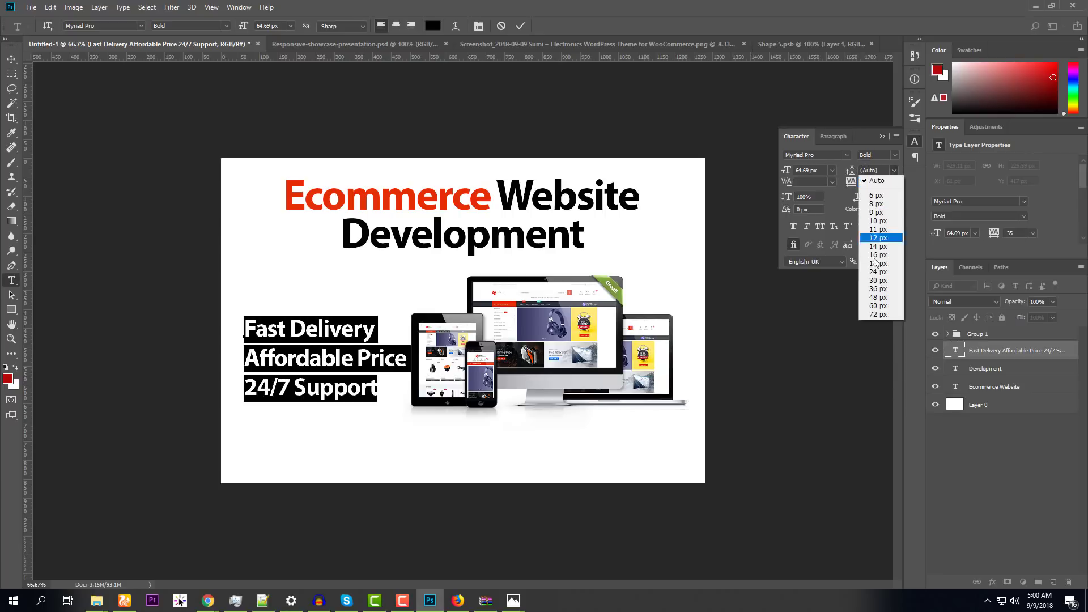
pyautogui.click(879, 297)
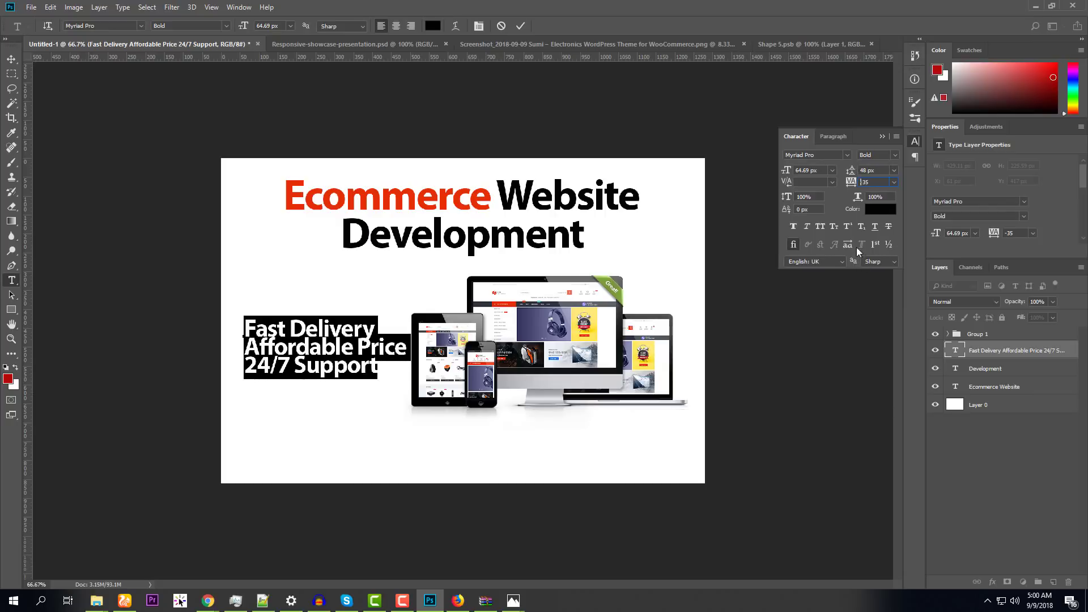
pyautogui.click(879, 173)
pyautogui.write('54')
pyautogui.press('Return')
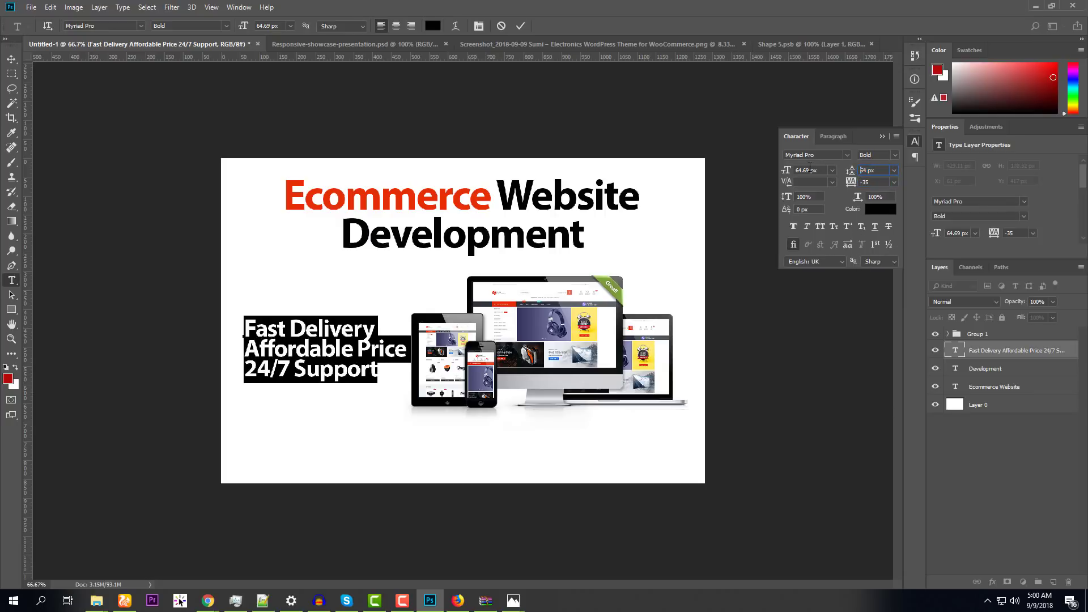
pyautogui.press('Up')
pyautogui.press('Up')
pyautogui.press('Up')
pyautogui.press('Up')
pyautogui.press('Up')
pyautogui.press('Up')
pyautogui.press('Up')
pyautogui.press('Up')
pyautogui.press('Up')
pyautogui.press('Up')
pyautogui.press('Up')
pyautogui.press('Up')
pyautogui.press('Up')
pyautogui.press('Up')
pyautogui.press('Up')
pyautogui.press('Up')
pyautogui.press('Up')
pyautogui.press('Up')
pyautogui.press('Up')
pyautogui.press('Up')
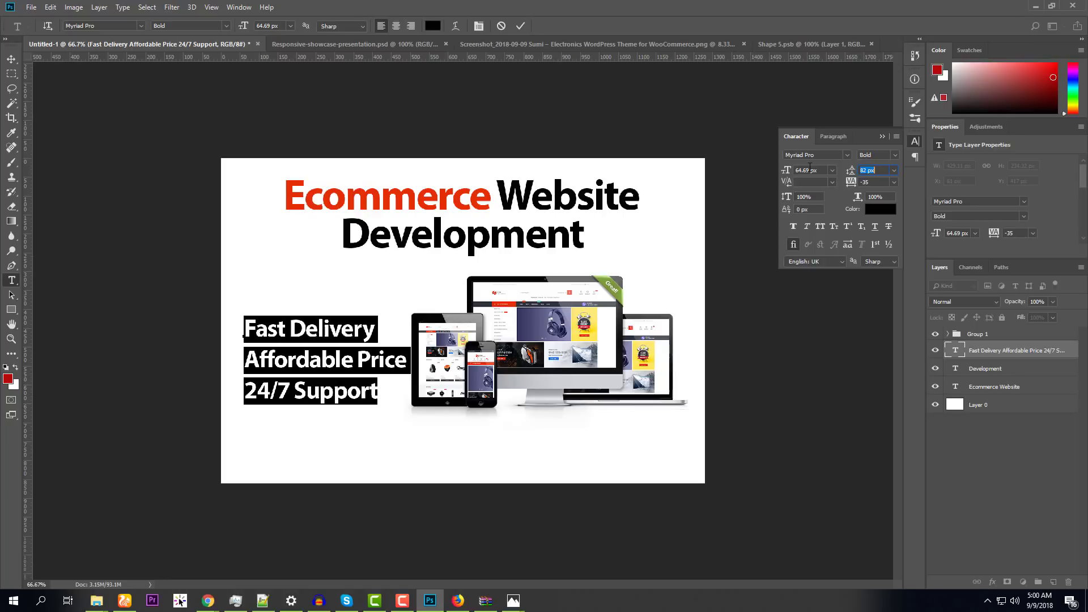
pyautogui.press('Up')
pyautogui.press('Up')
pyautogui.press('Up')
pyautogui.press('Up')
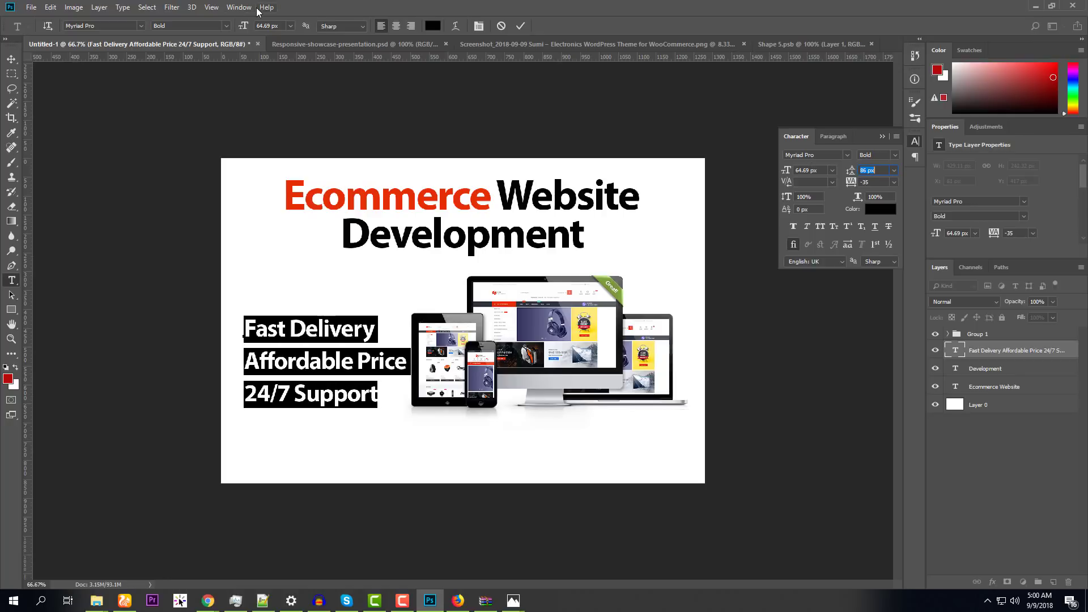
pyautogui.click(12, 59)
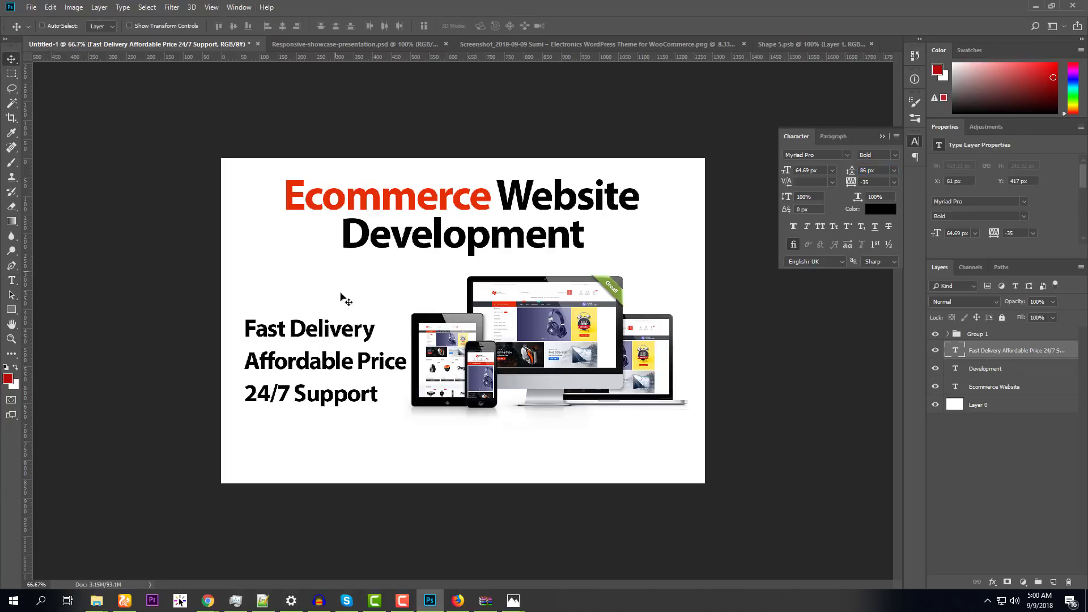
# Scale the benefit text down to a font size of about 61.17 px and place it at X 79 px, Y 405 px
pyautogui.moveTo(324, 331)
pyautogui.mouseDown()
pyautogui.moveTo(335, 333)
pyautogui.moveTo(326, 322)
pyautogui.mouseUp()
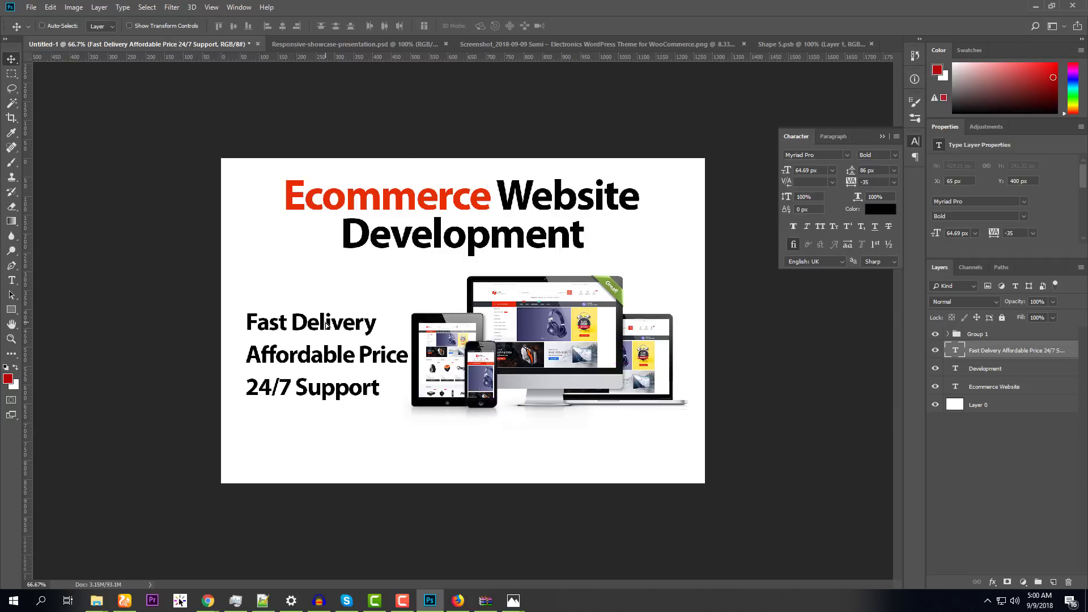
pyautogui.press('ctrl')
pyautogui.hotkey('ctrl', 't')
pyautogui.moveTo(404, 400); pyautogui.dragTo(397, 395)
pyautogui.press('Return')
pyautogui.moveTo(347, 353); pyautogui.dragTo(356, 361)
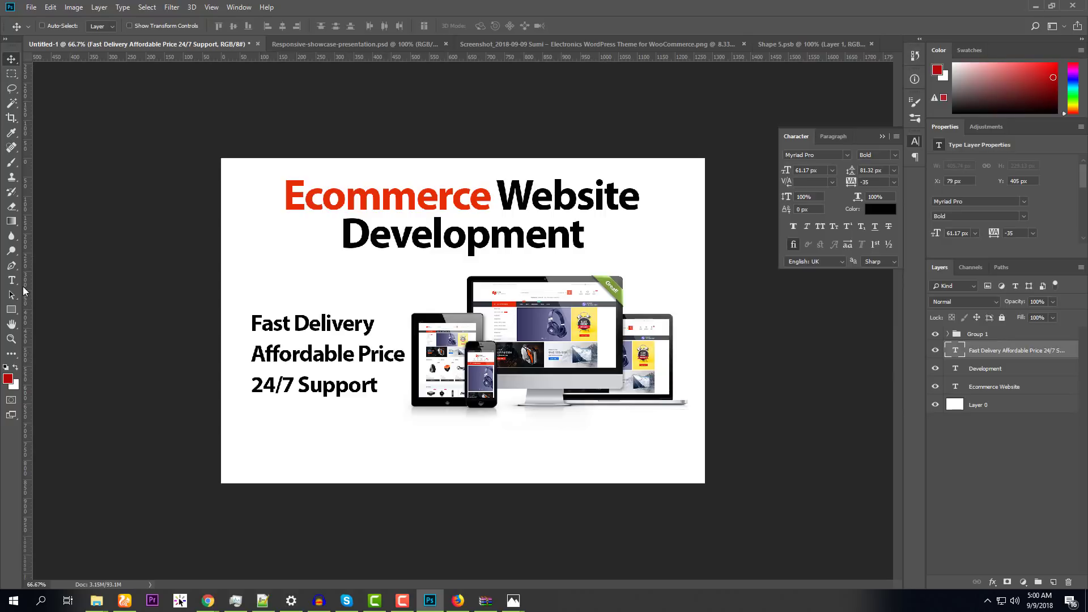
# Add a red check-mark custom shape of 695.28 by 351.66 px to the design
pyautogui.moveTo(14, 315); pyautogui.dragTo(56, 364)
pyautogui.click(444, 27)
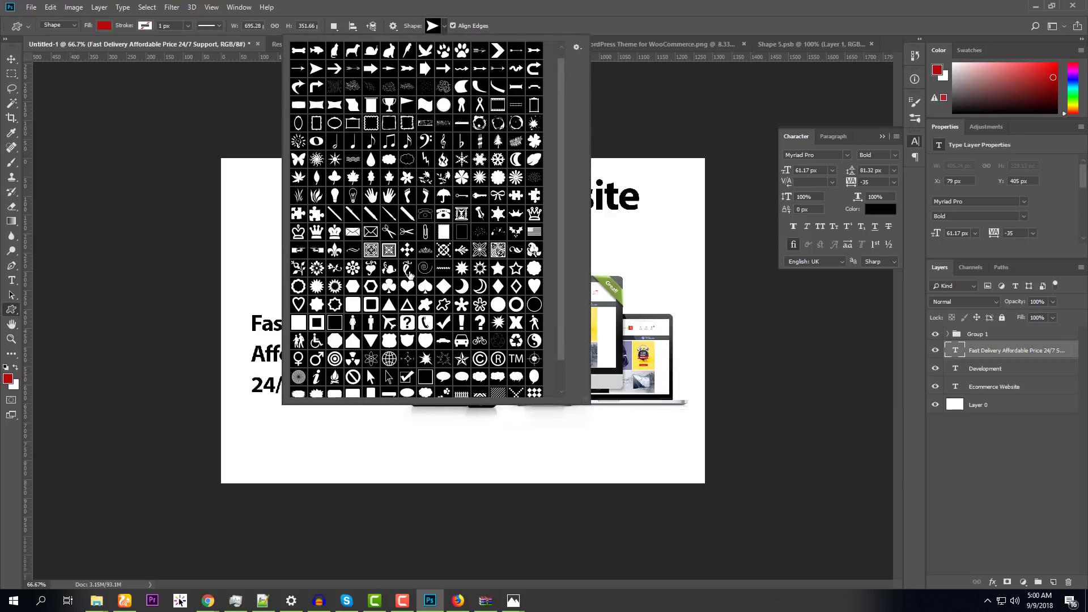
pyautogui.scroll(-3, 410, 266)
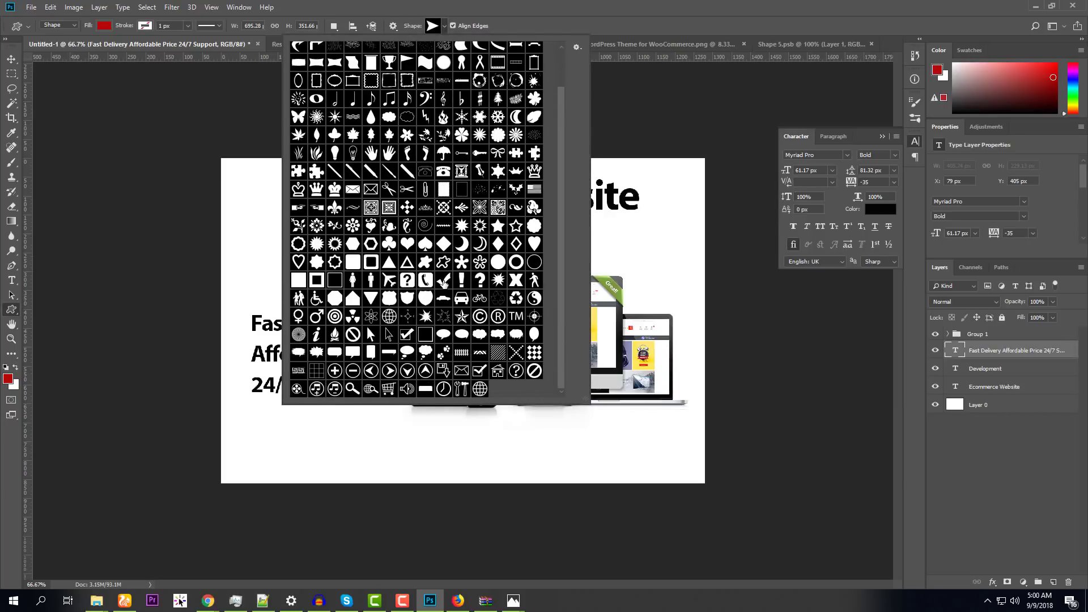
pyautogui.click(443, 279)
pyautogui.click(248, 248)
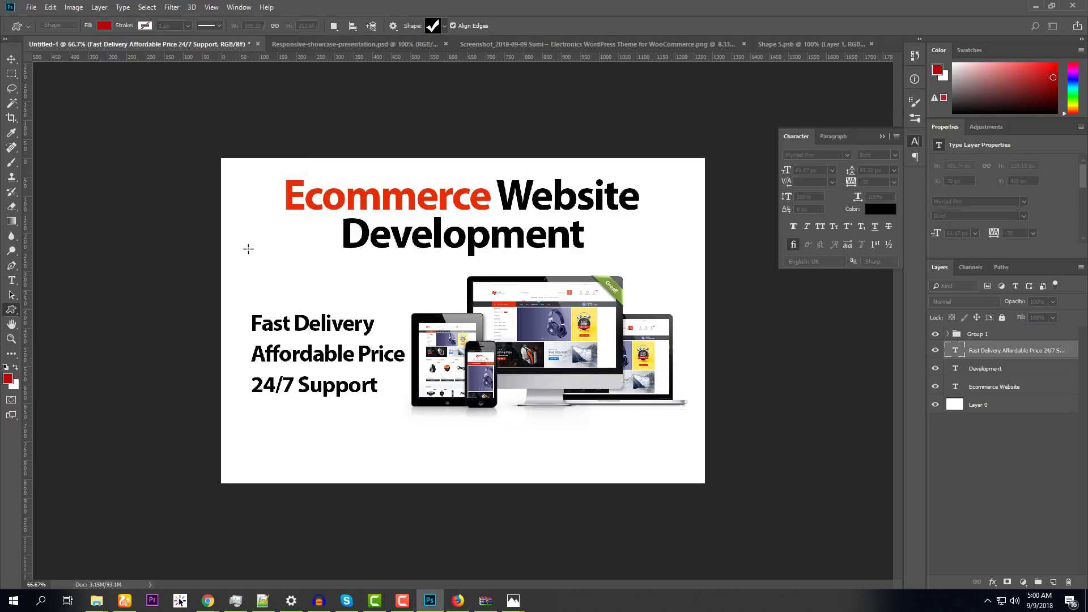
pyautogui.click(247, 248)
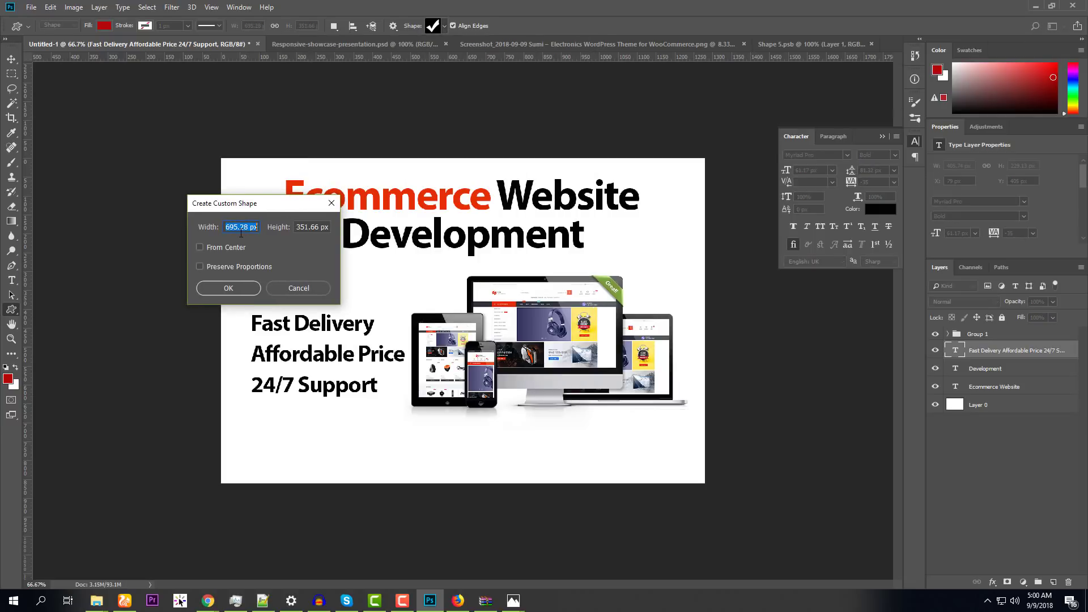
pyautogui.click(233, 288)
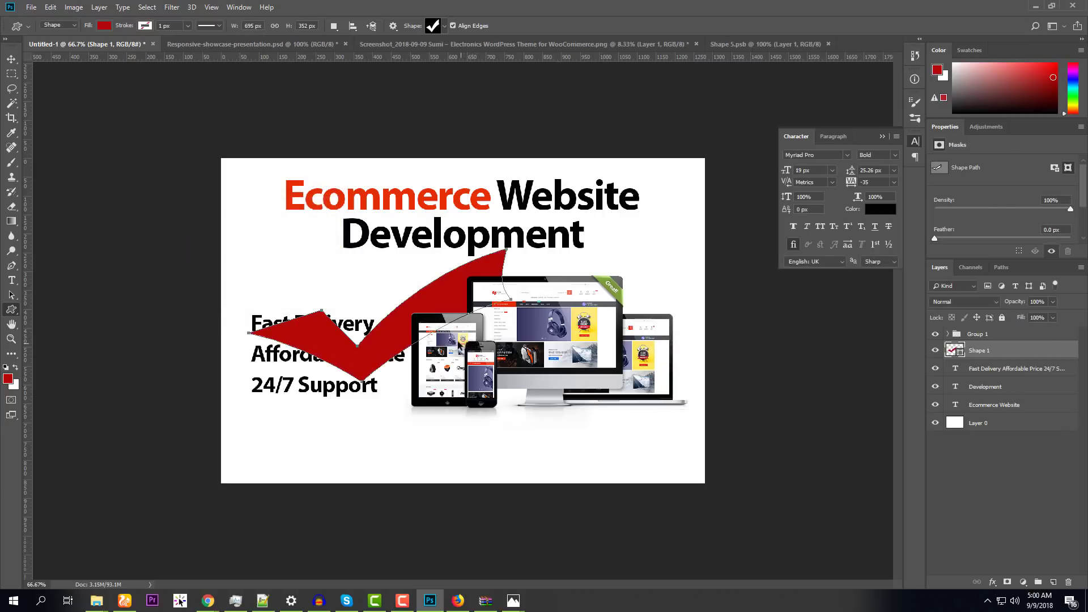
# Shrink the red check-mark shape to about 50 by 25 px and delete it from the design
pyautogui.hotkey('ctrl', 't')
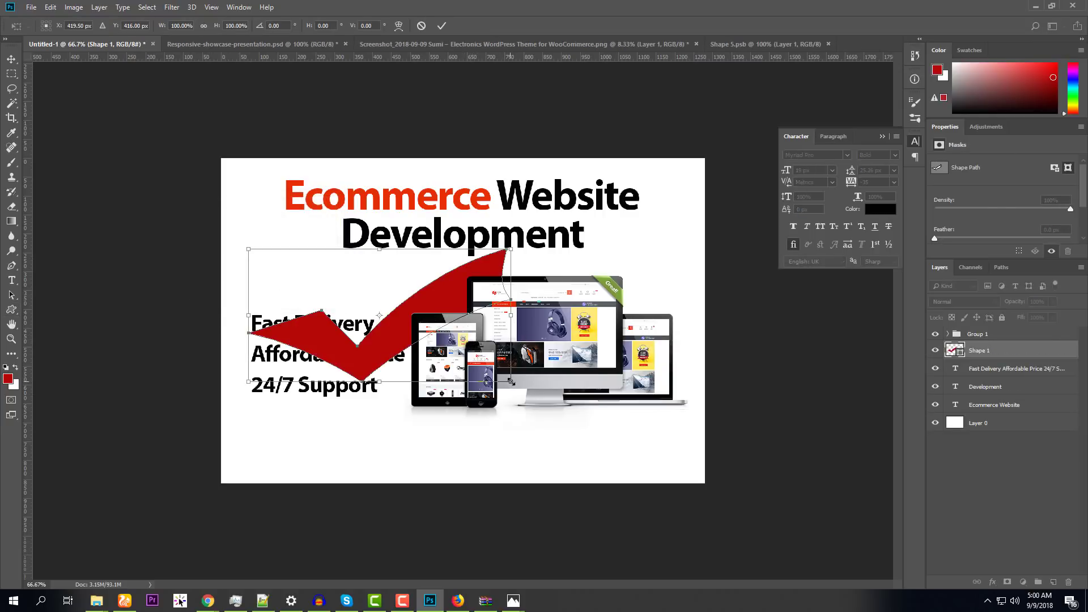
pyautogui.moveTo(512, 382); pyautogui.dragTo(244, 297)
pyautogui.press('Return')
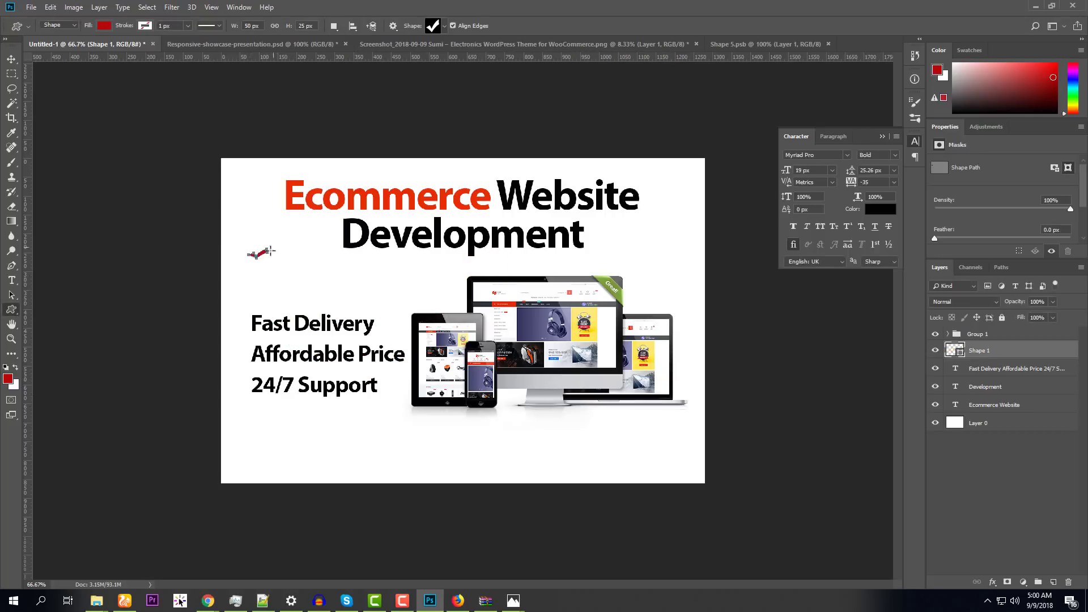
pyautogui.click(11, 59)
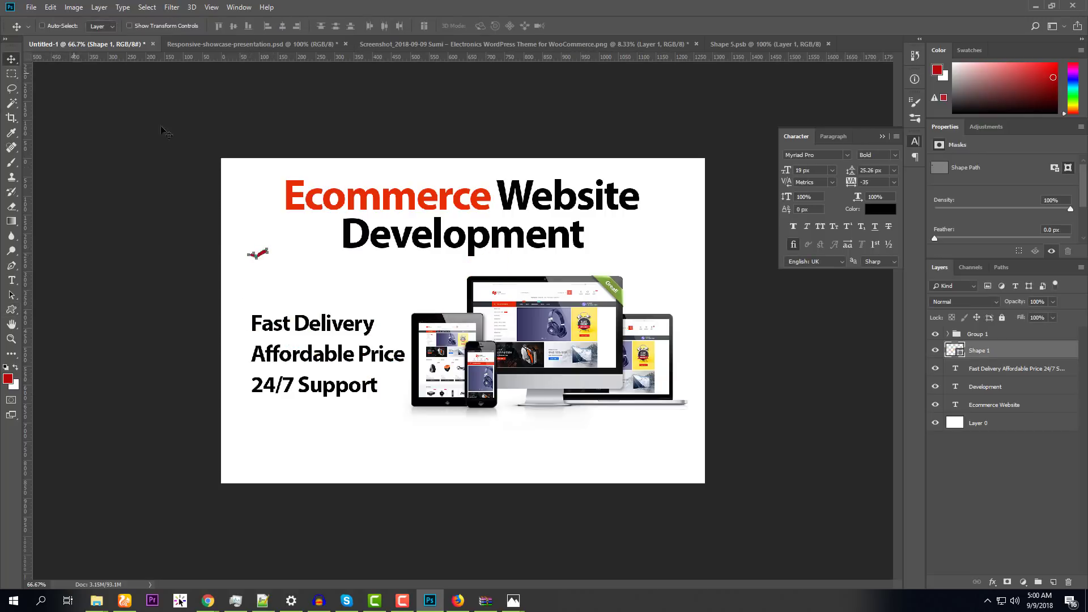
pyautogui.moveTo(262, 254); pyautogui.dragTo(244, 324)
pyautogui.press('Delete')
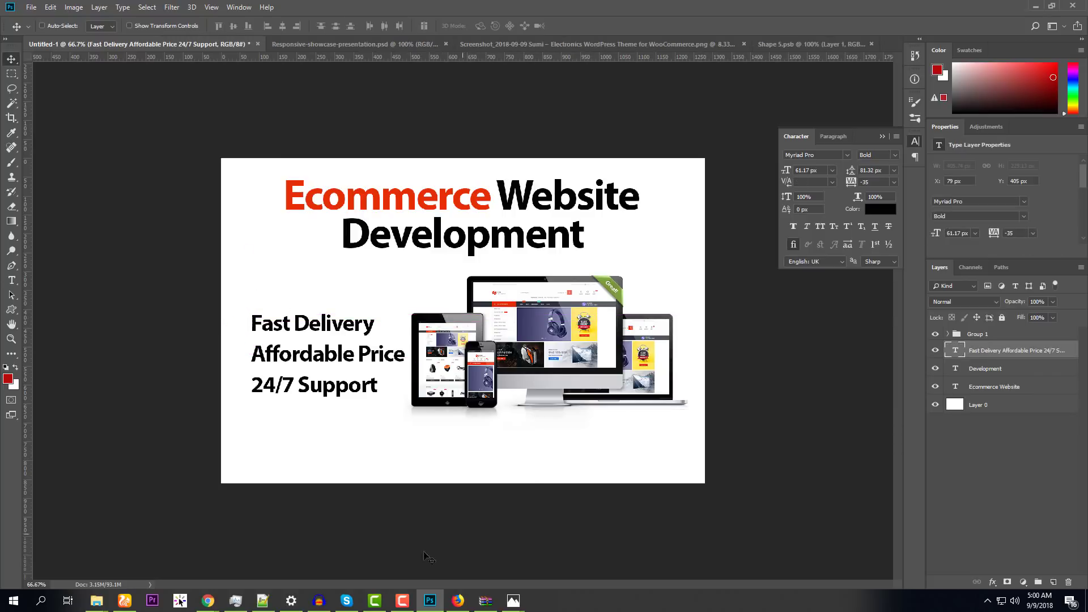
# Switch to Chrome and preview the dark-framed checkbox with a green tick in the checkbox image results
pyautogui.moveTo(207, 599)
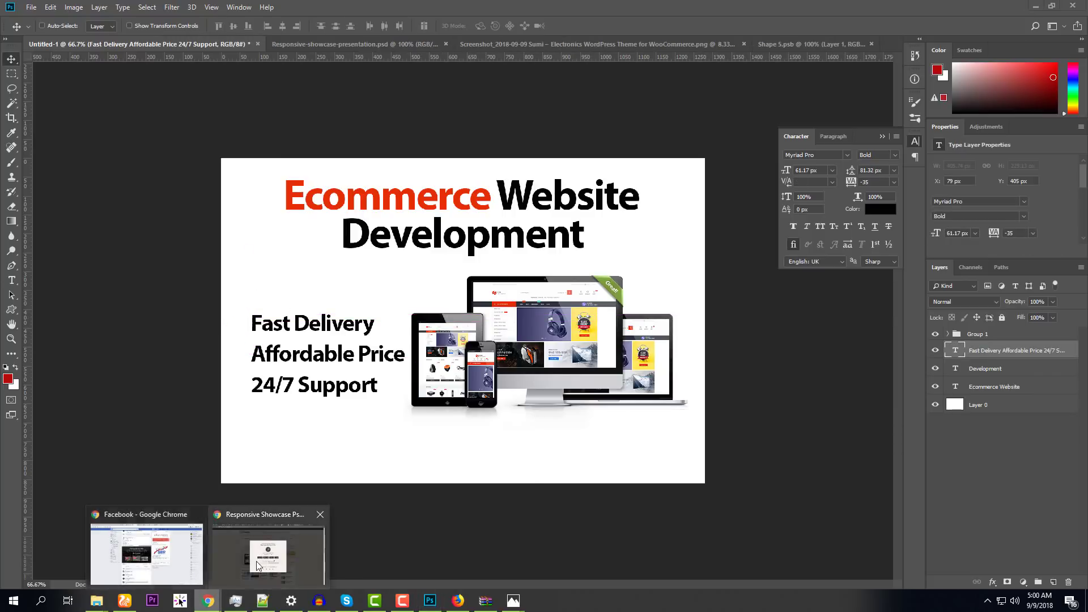
pyautogui.click(188, 562)
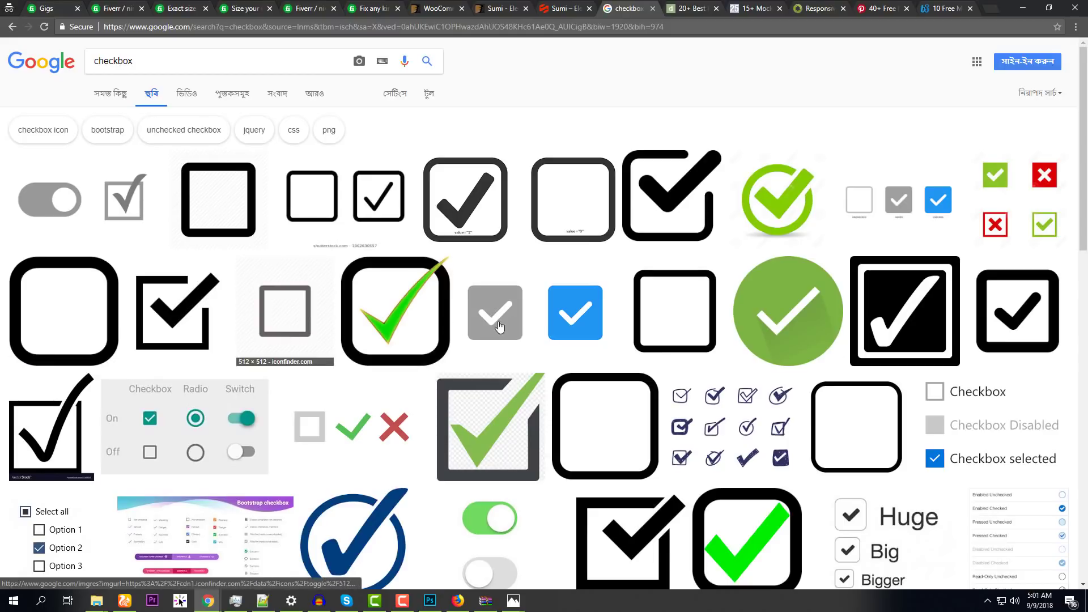
pyautogui.scroll(-2, 655, 409)
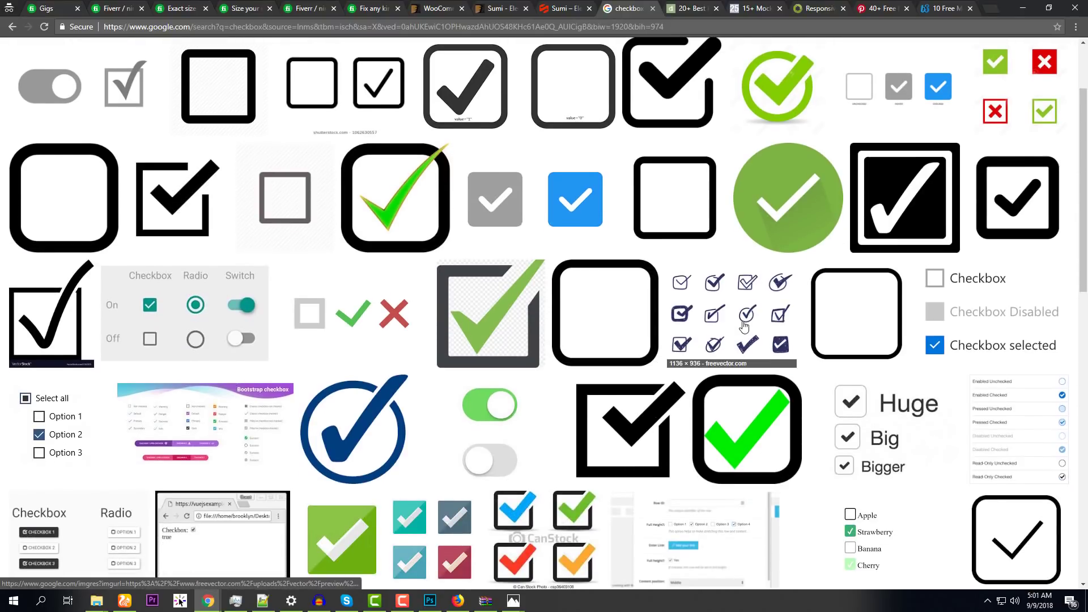
pyautogui.scroll(1, 567, 254)
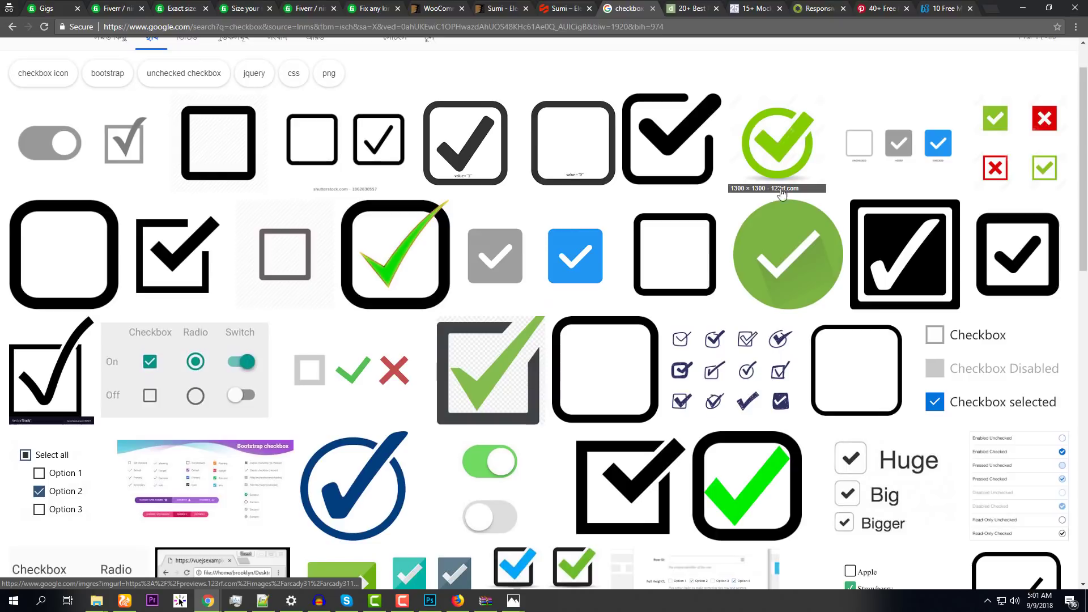
pyautogui.scroll(-4, 567, 272)
pyautogui.scroll(3, 558, 293)
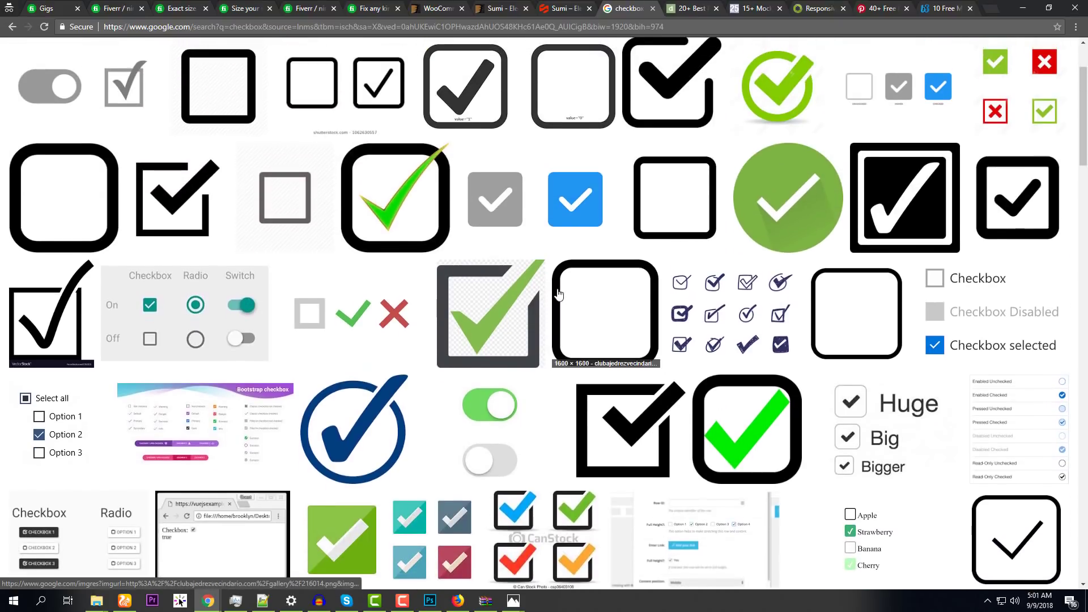
pyautogui.click(486, 304)
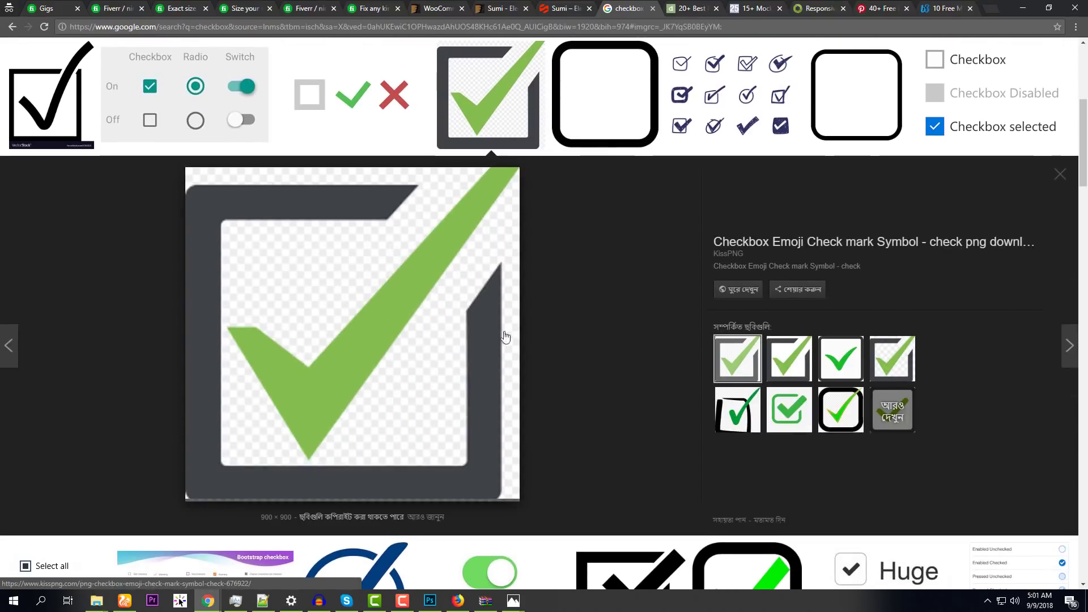
# Save the full-size checkbox image and open the downloaded file in Adobe Photoshop CC 2018
pyautogui.rightClick(400, 301)
pyautogui.click(448, 391)
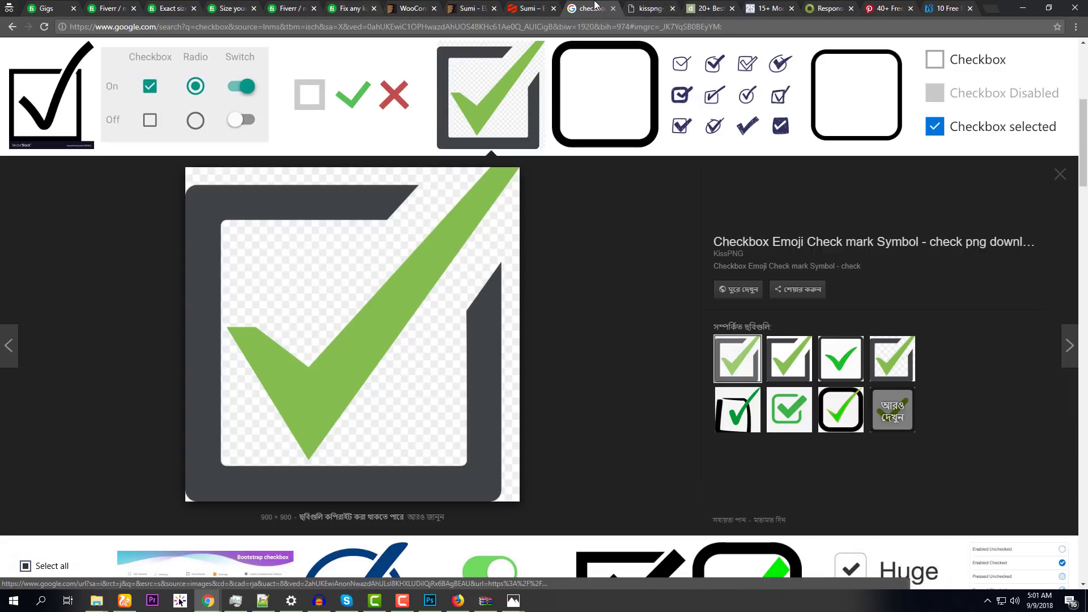
pyautogui.hotkey('ctrl', 'Tab')
pyautogui.rightClick(418, 251)
pyautogui.click(455, 286)
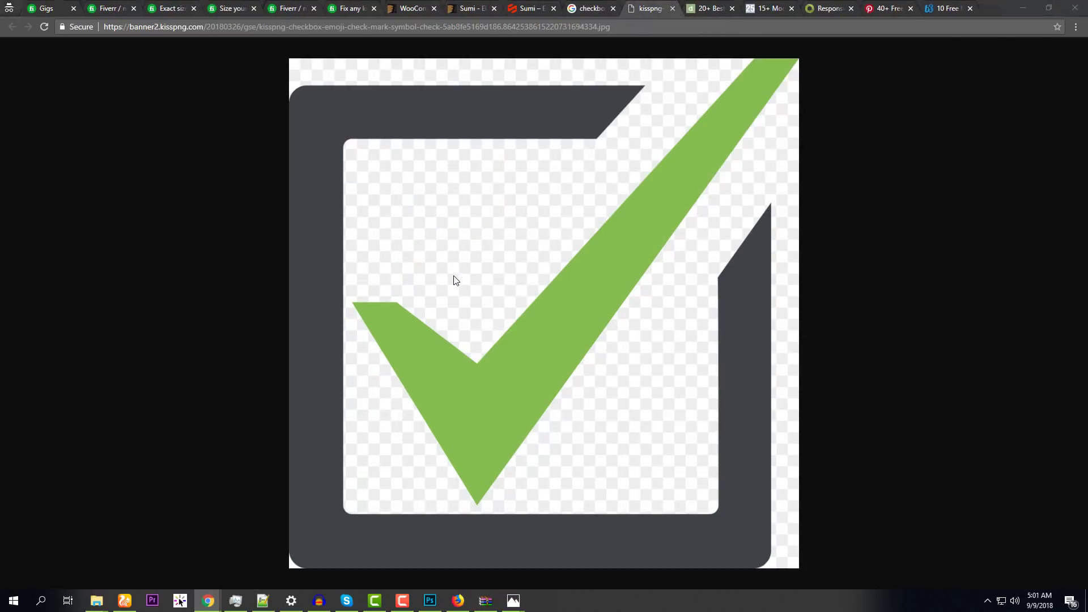
pyautogui.click(130, 173)
pyautogui.click(170, 291)
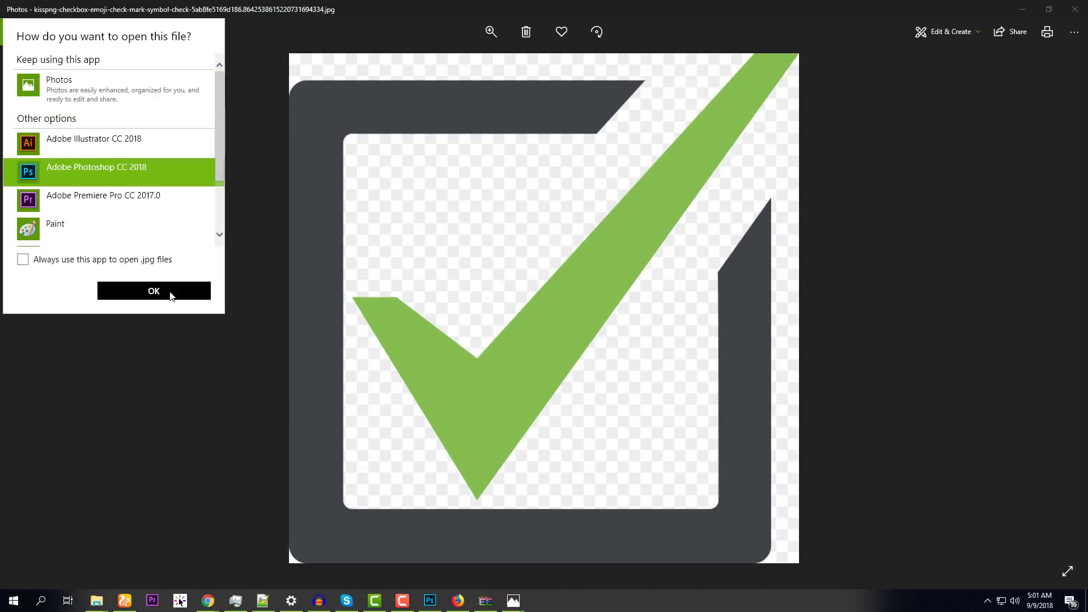
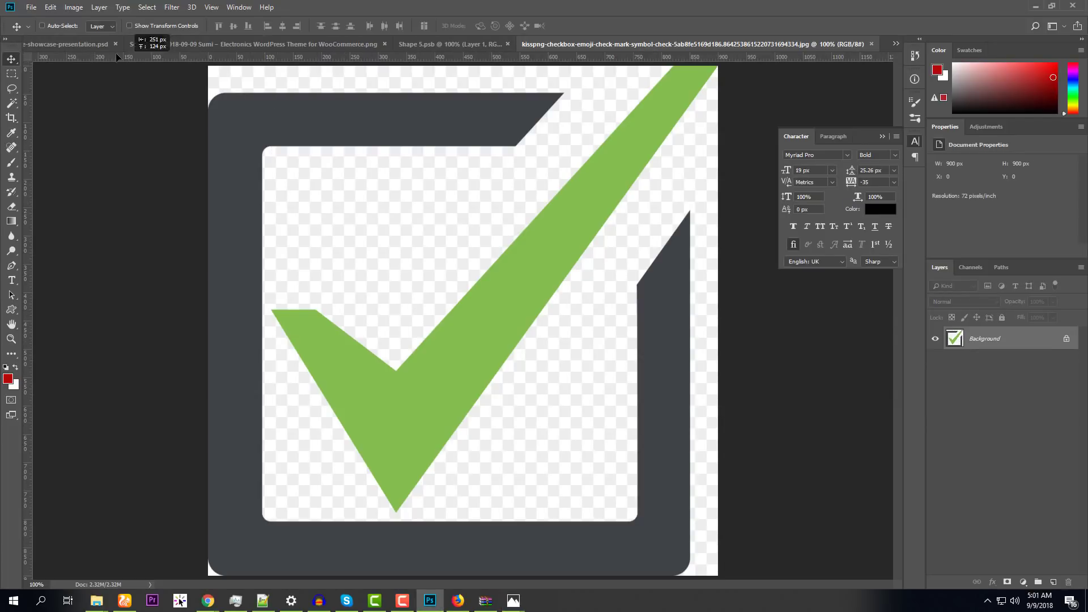
# Try to carry the checkbox image over into the gig design document
pyautogui.click(89, 42)
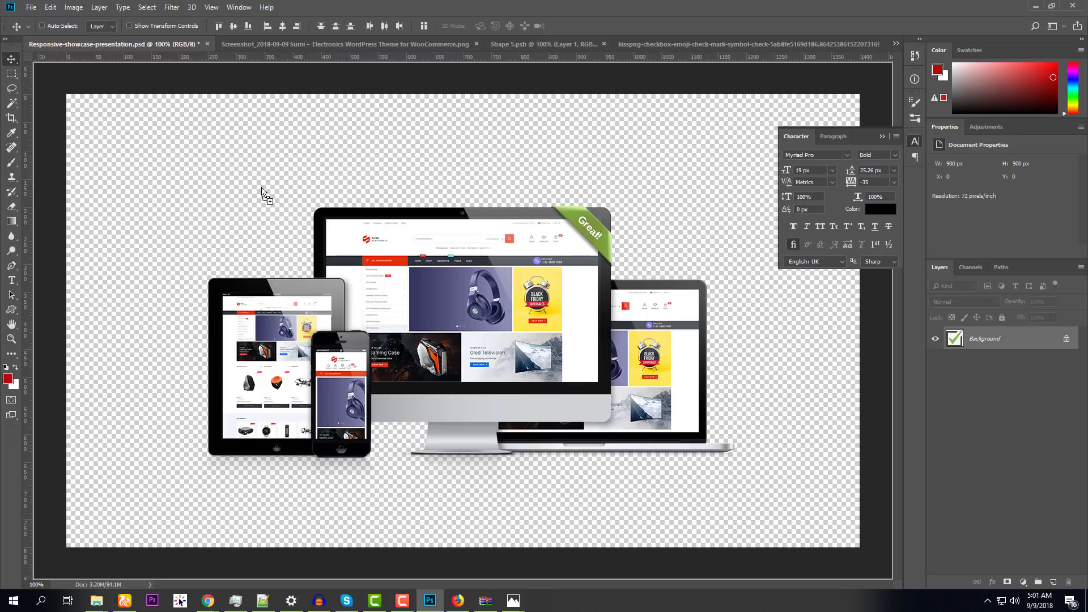
pyautogui.click(263, 46)
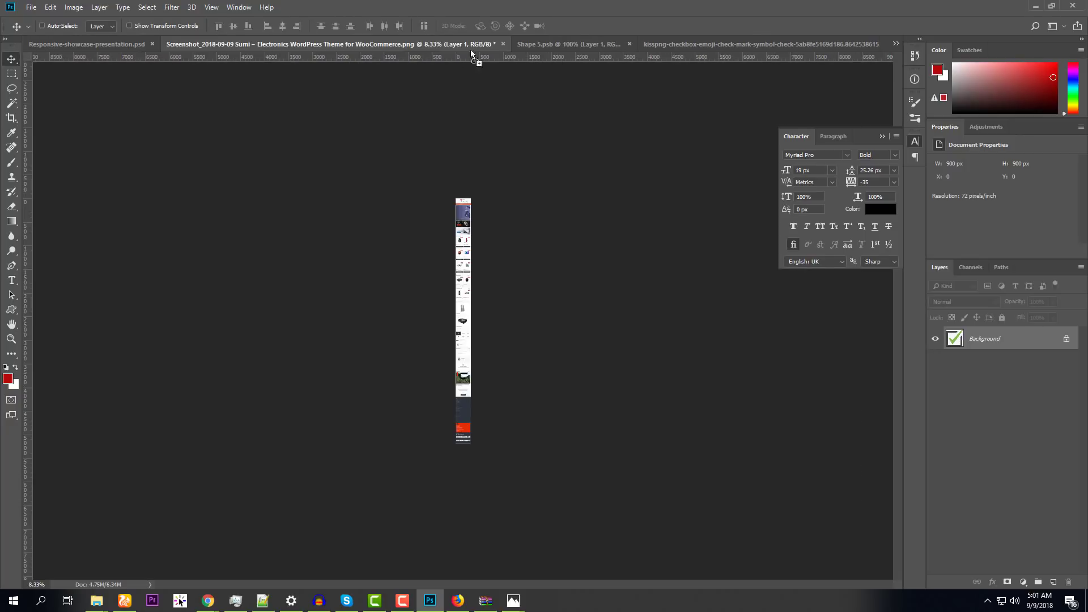
pyautogui.moveTo(573, 40); pyautogui.dragTo(136, 74)
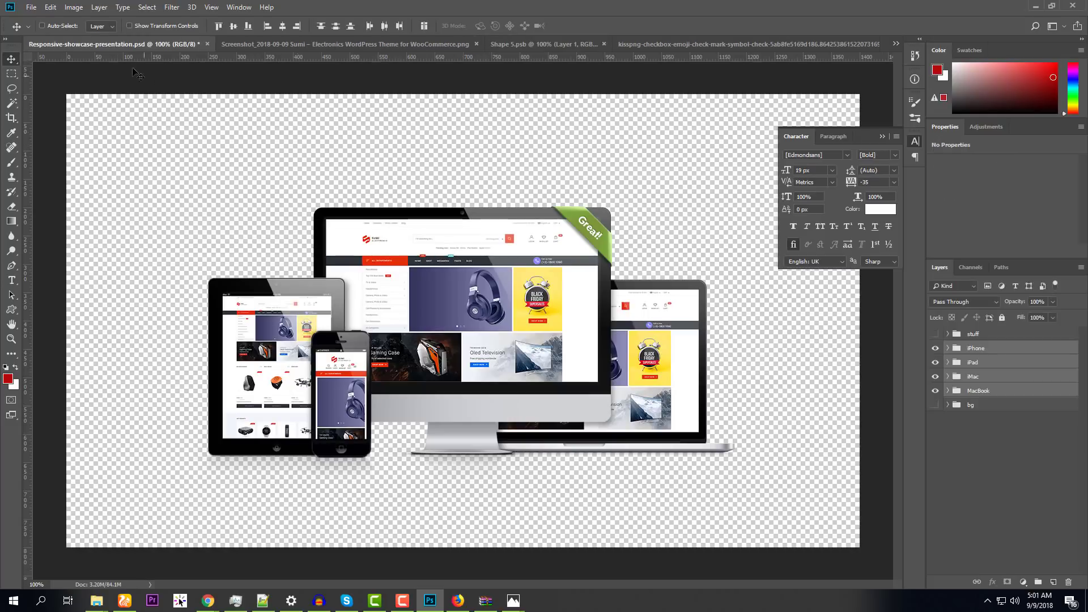
# Close the Responsive-showcase-presentation.psd document and the Sumi Electronics WordPress theme screenshot document
pyautogui.click(207, 45)
pyautogui.click(539, 222)
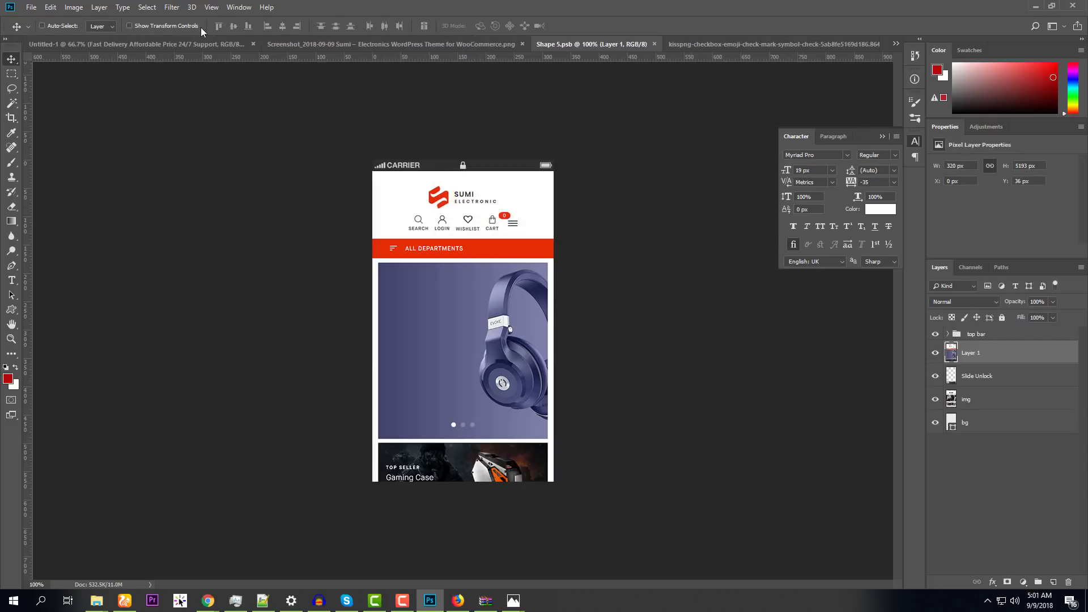
pyautogui.click(269, 44)
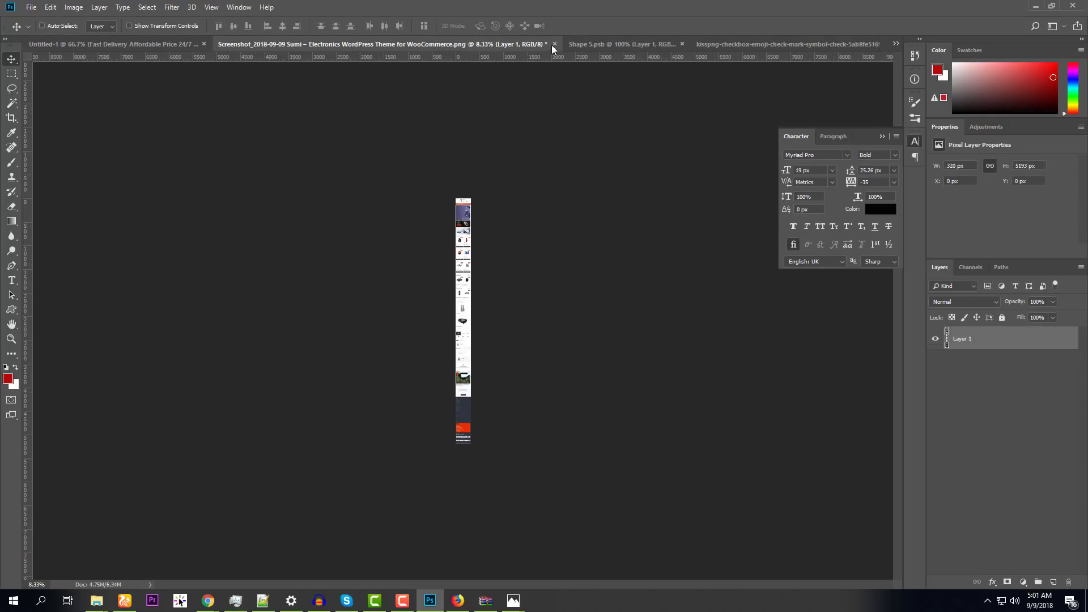
pyautogui.click(552, 44)
pyautogui.click(539, 222)
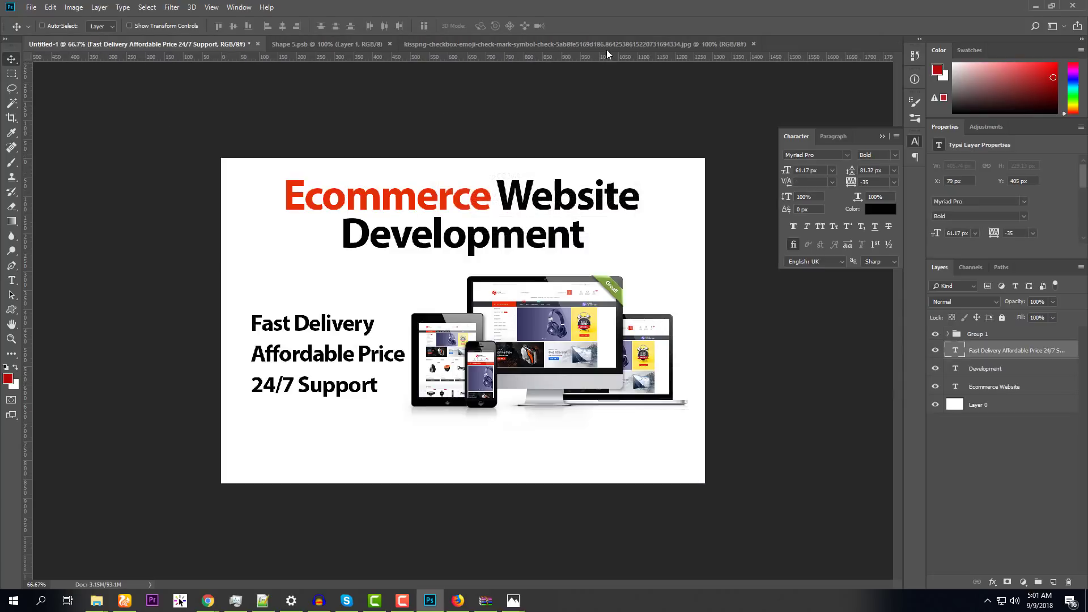
# Copy the checkbox image from its kisspng document into the Untitled-1 gig design
pyautogui.click(606, 44)
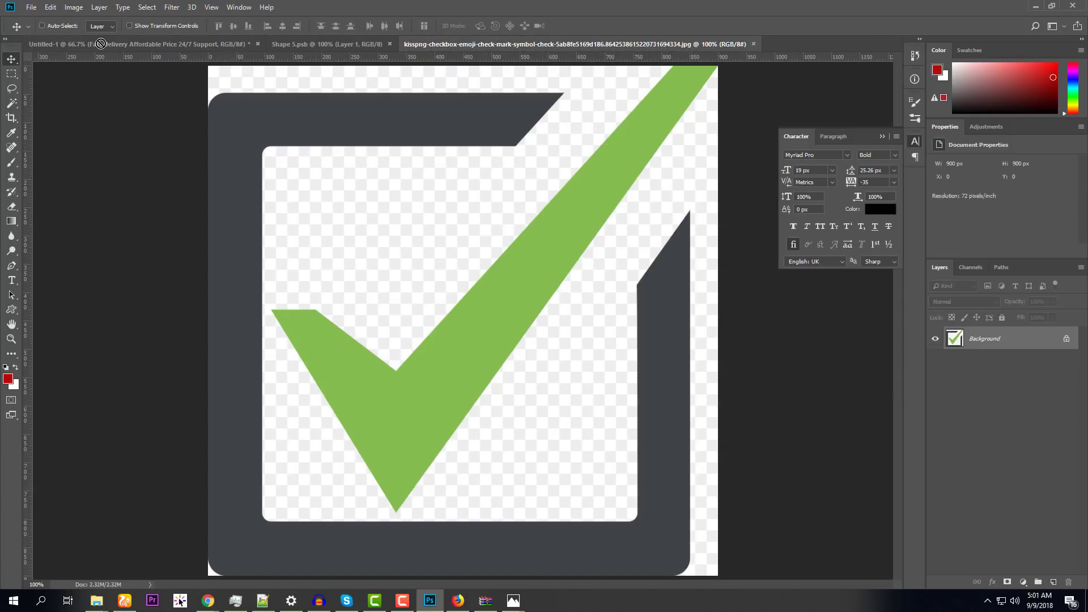
pyautogui.click(101, 44)
pyautogui.moveTo(100, 43); pyautogui.dragTo(465, 324)
# Scale the checkbox image to about 58.78% and move it to about X 84 px, Y 81 px
pyautogui.hotkey('ctrl', 't')
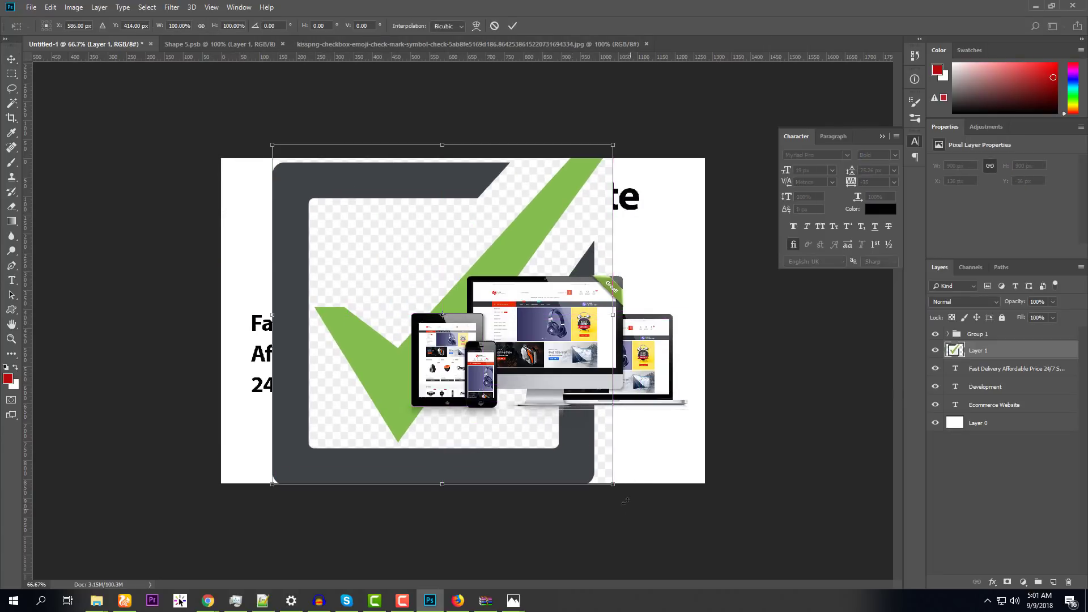
pyautogui.moveTo(607, 479); pyautogui.dragTo(474, 344)
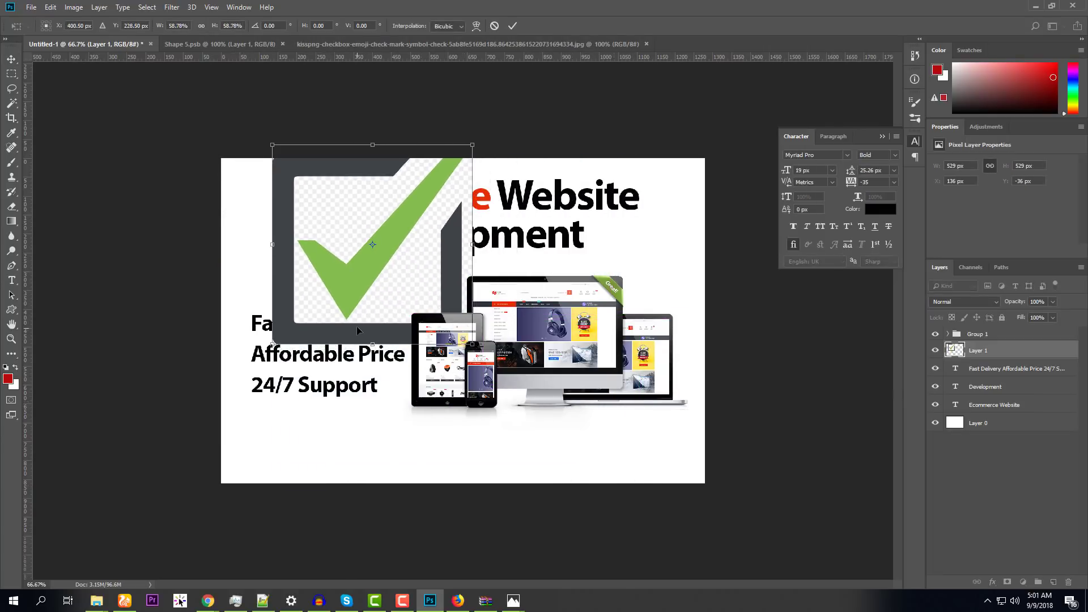
pyautogui.press('Return')
pyautogui.moveTo(309, 180); pyautogui.dragTo(289, 224)
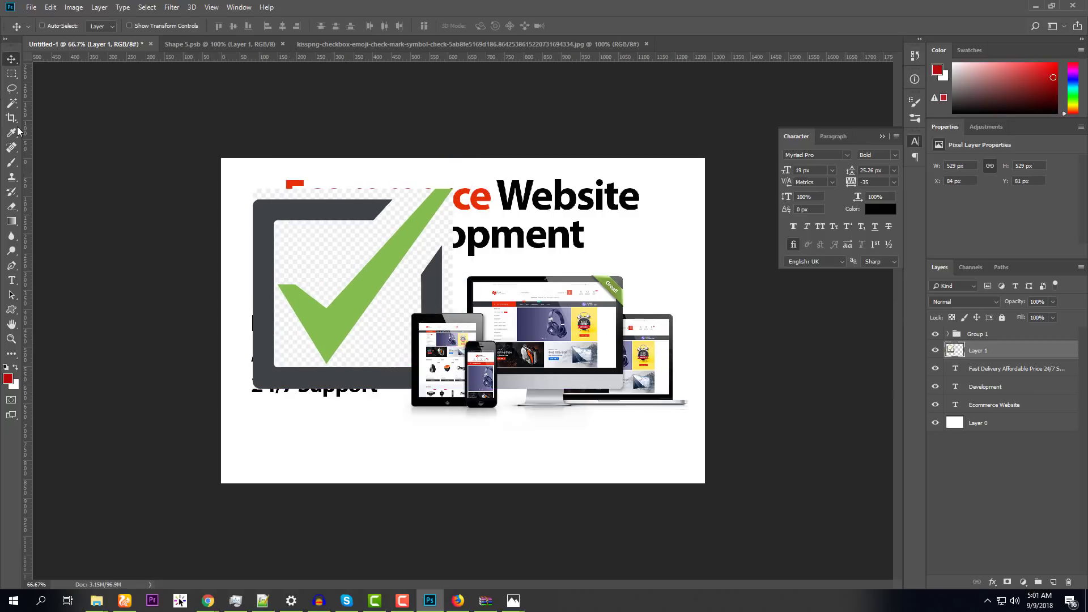
# Select the checkered background of the checkbox image with the Magic Wand and delete it
pyautogui.rightClick(11, 105)
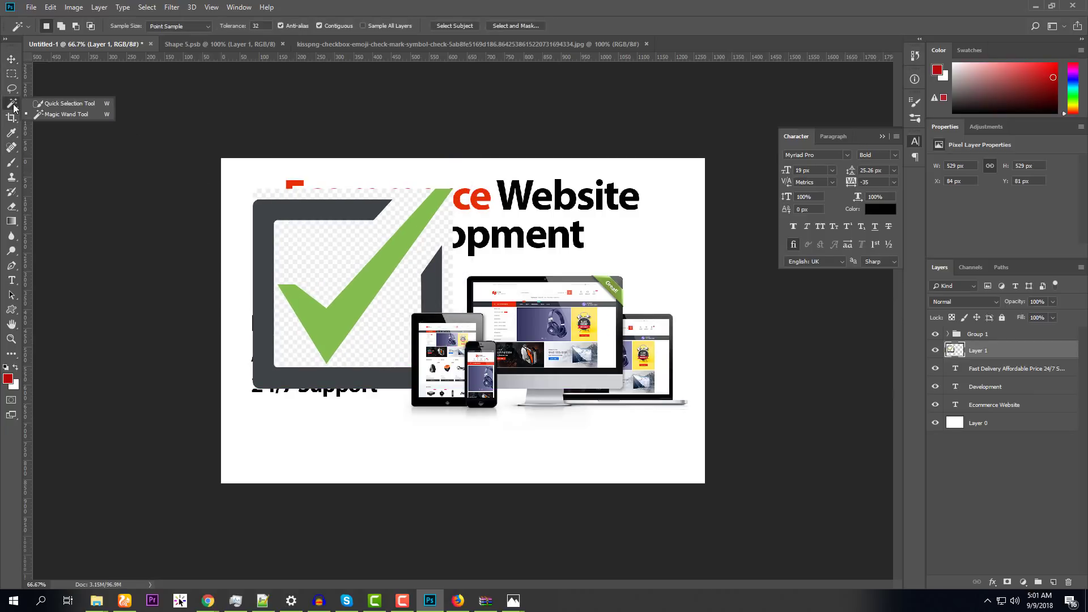
pyautogui.click(46, 113)
pyautogui.click(355, 239)
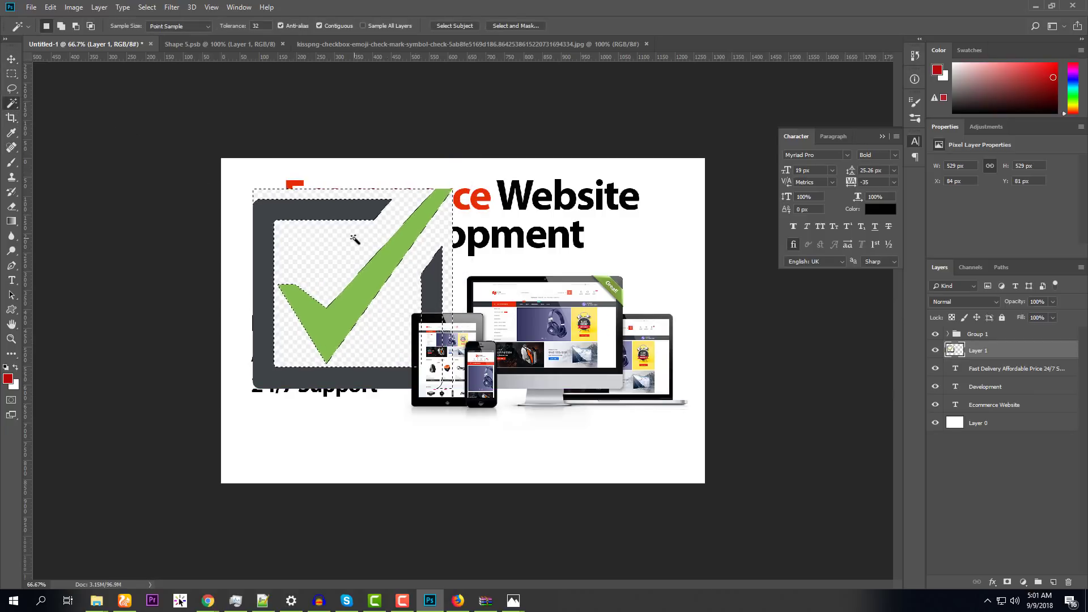
pyautogui.press('Delete')
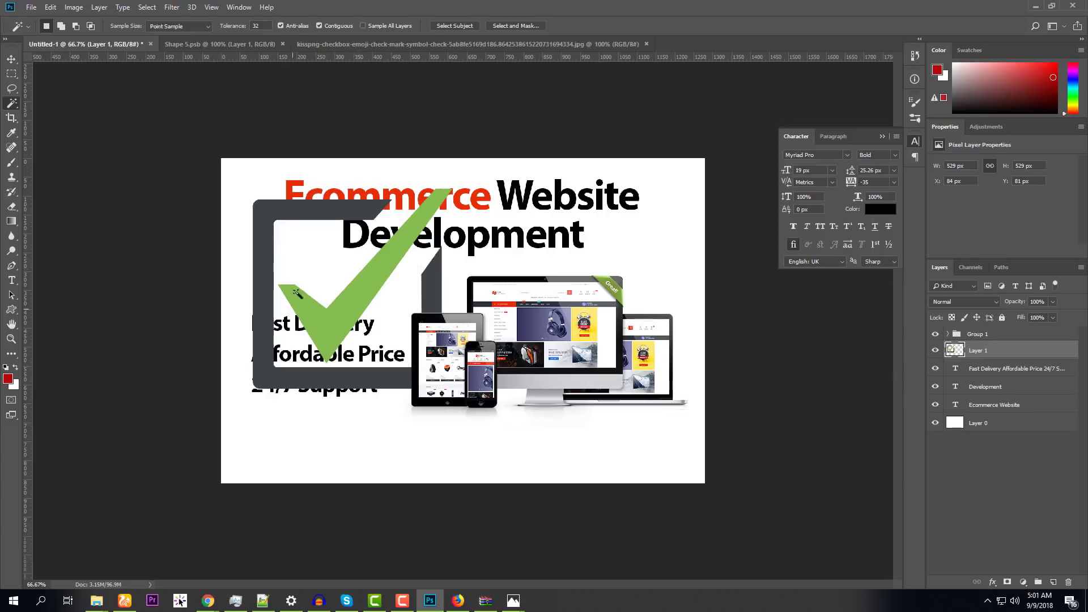
# Scale the checkbox down to about 52 by 52 px and place it beside Fast Delivery at X 23 px, Y 410 px
pyautogui.click(12, 59)
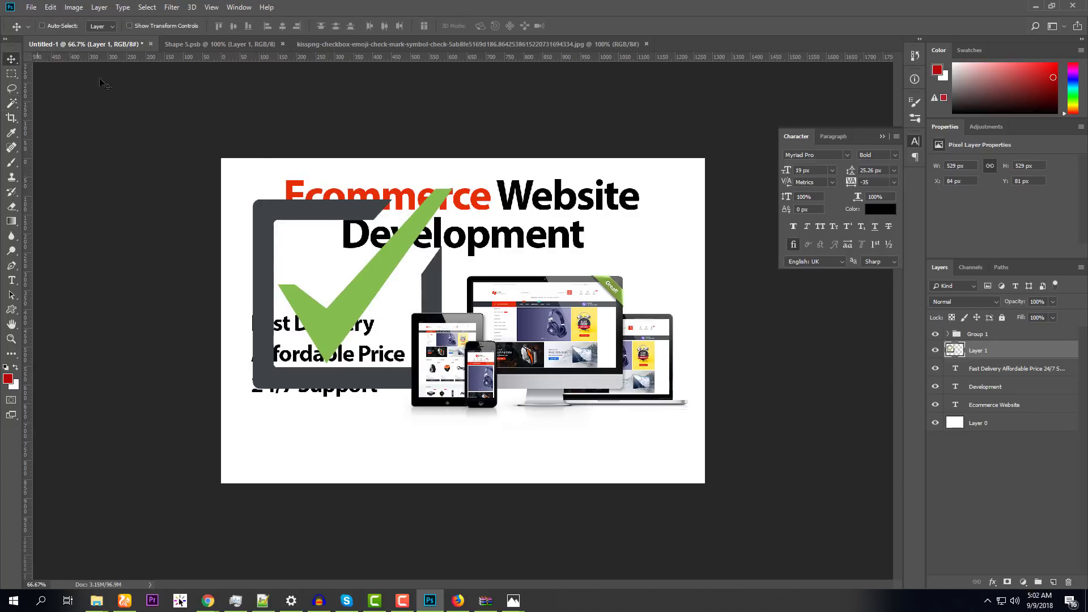
pyautogui.hotkey('ctrl', 't')
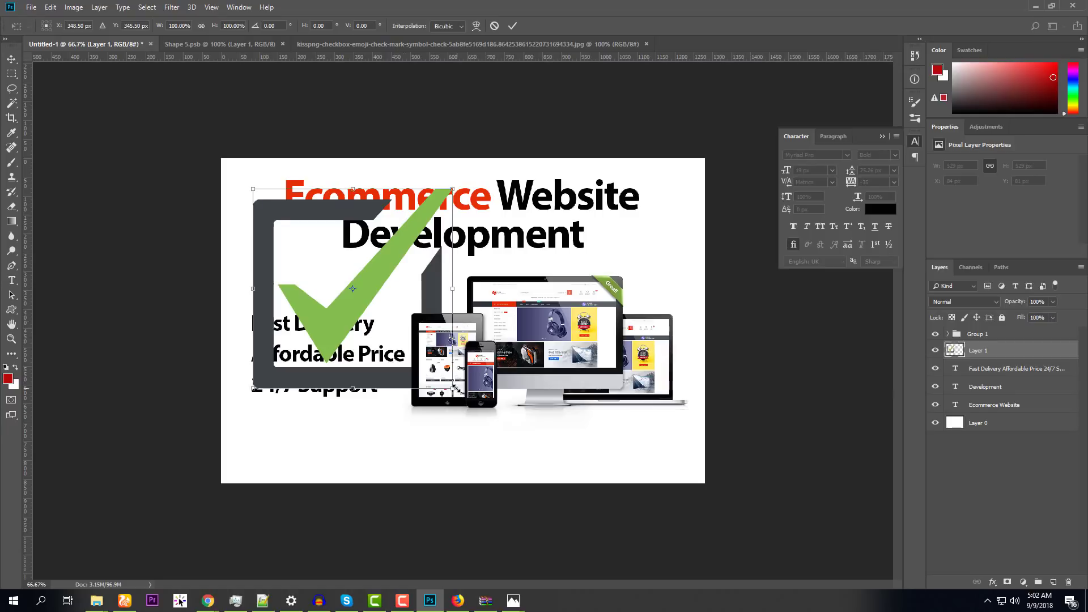
pyautogui.moveTo(455, 388); pyautogui.dragTo(239, 322)
pyautogui.press('Return')
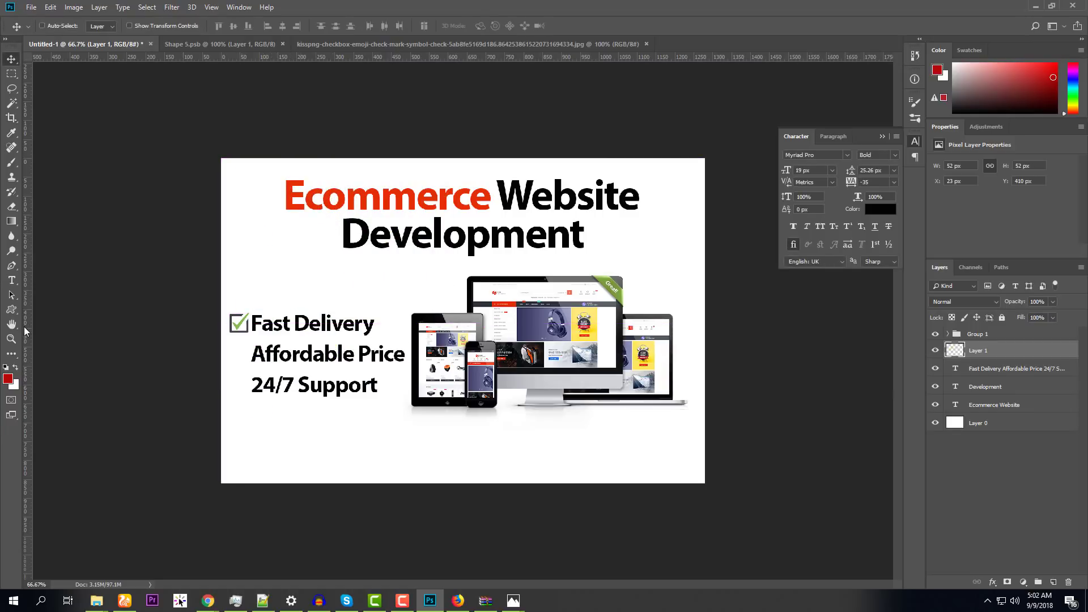
# Scale the checkbox down to 45 by 45 px, fitting it over the F of Fast Delivery at X 80 px, Y 412 px
pyautogui.click(12, 340)
pyautogui.click(255, 339)
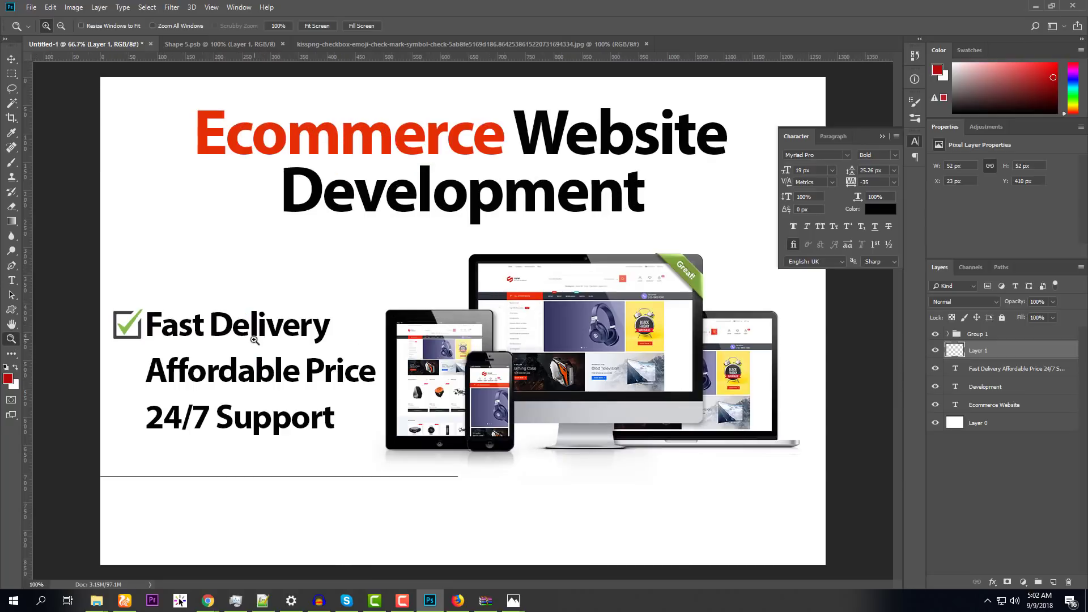
pyautogui.click(227, 317)
pyautogui.click(182, 287)
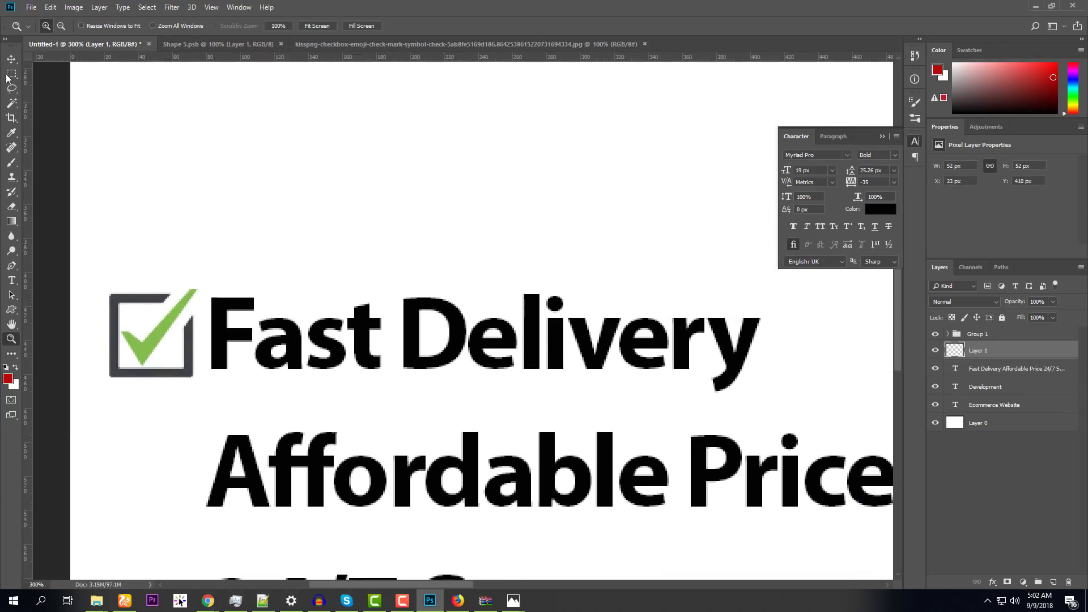
pyautogui.hotkey('ctrl', 't')
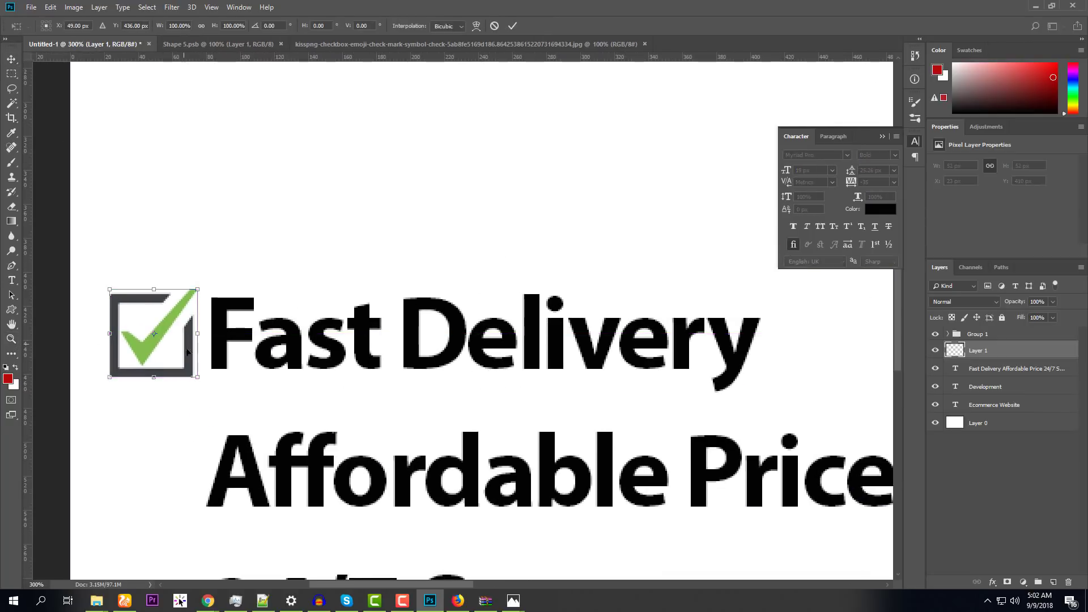
pyautogui.moveTo(195, 373)
pyautogui.mouseDown()
pyautogui.moveTo(218, 353)
pyautogui.moveTo(188, 368)
pyautogui.mouseUp()
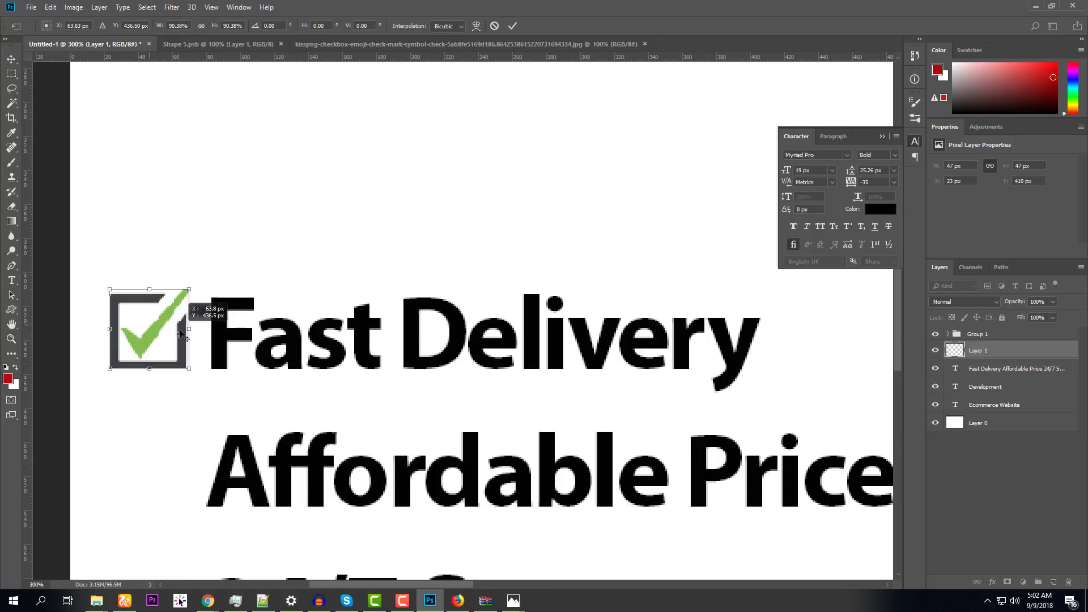
pyautogui.moveTo(153, 337); pyautogui.dragTo(250, 311)
pyautogui.press('Up')
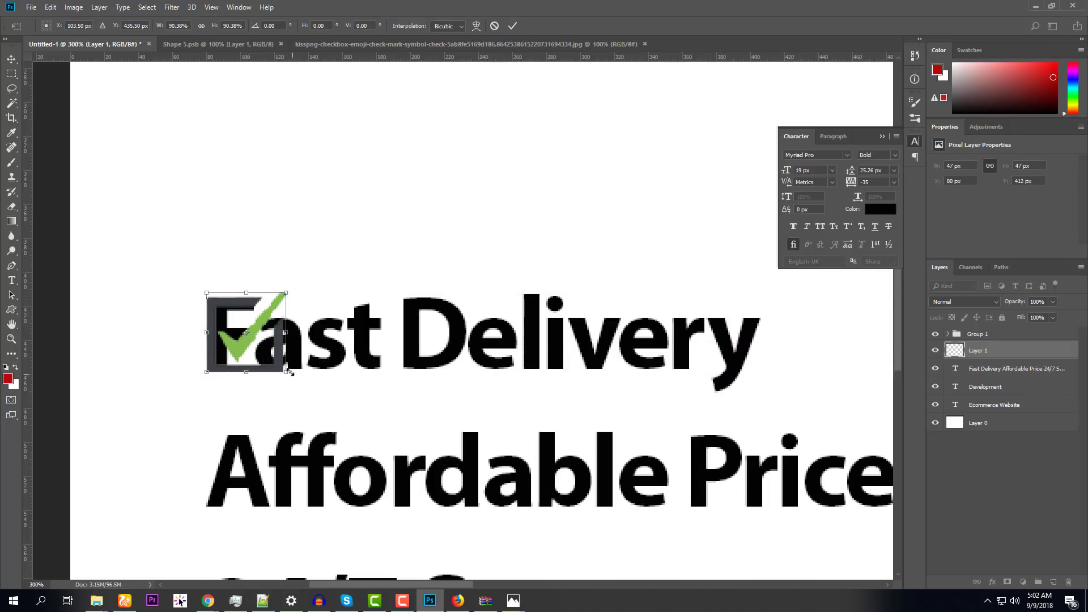
pyautogui.moveTo(287, 372)
pyautogui.mouseDown()
pyautogui.moveTo(309, 357)
pyautogui.moveTo(284, 369)
pyautogui.mouseUp()
pyautogui.press('Return')
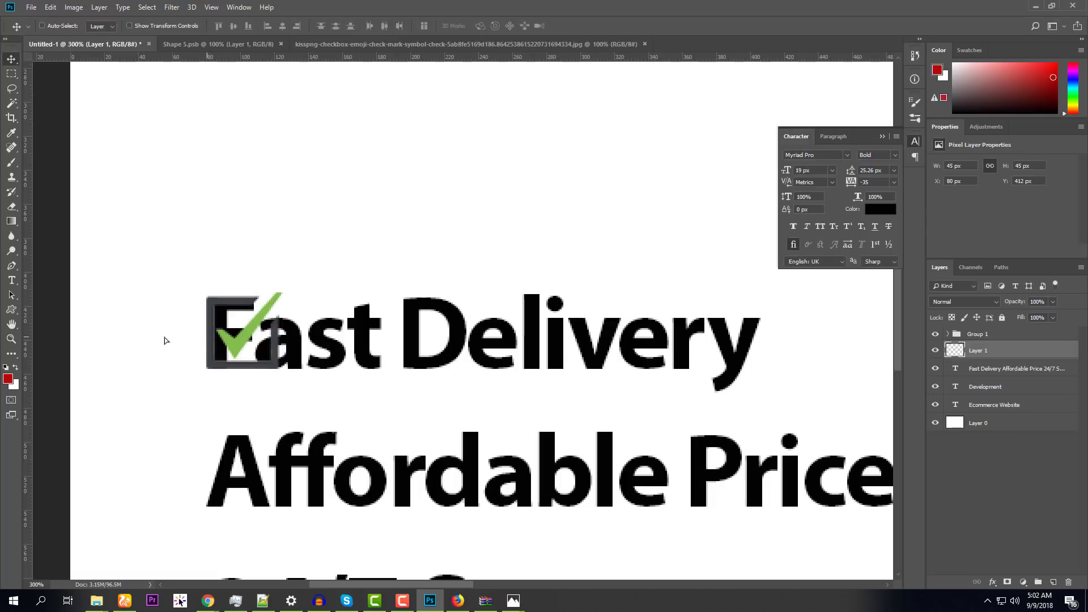
# Move the checkbox off the F to the blank space before Fast Delivery, at X 18 px, Y 412 px
pyautogui.moveTo(208, 338); pyautogui.dragTo(102, 337)
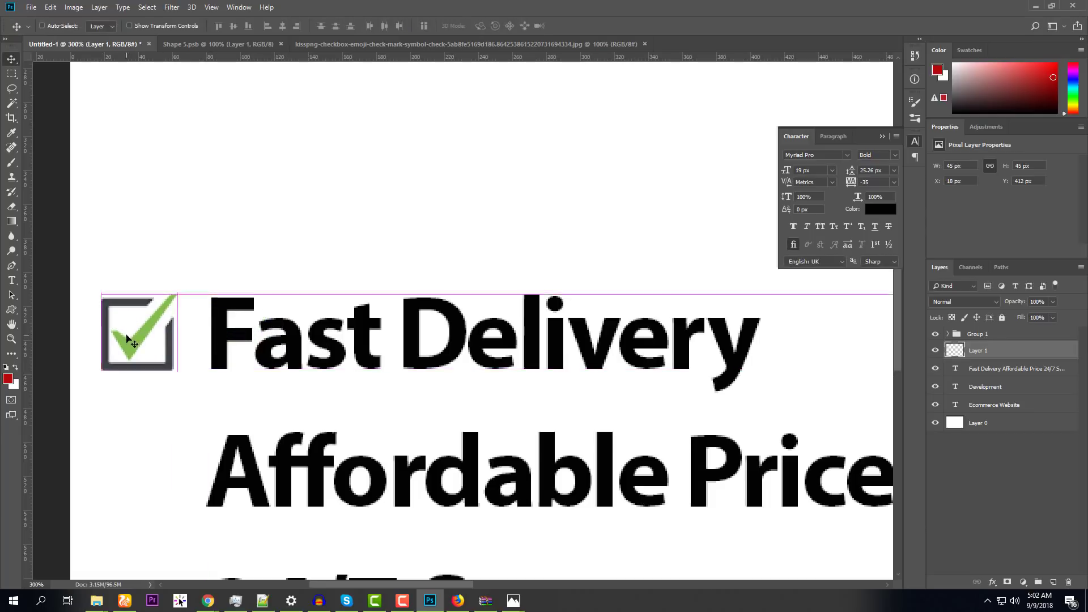
pyautogui.hotkey('ctrl', 'z')
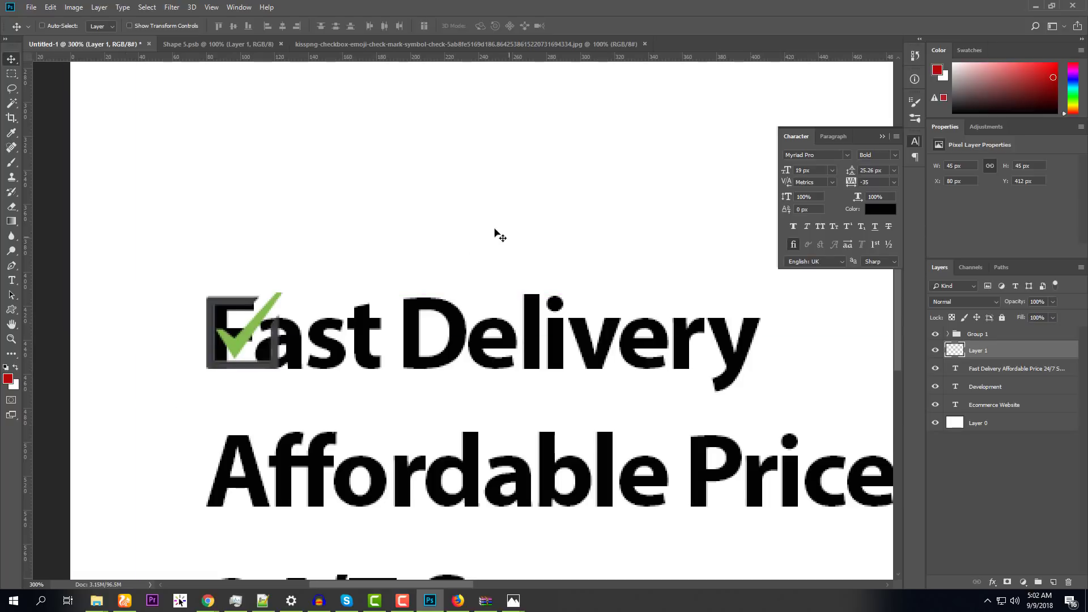
pyautogui.moveTo(212, 335); pyautogui.dragTo(105, 331)
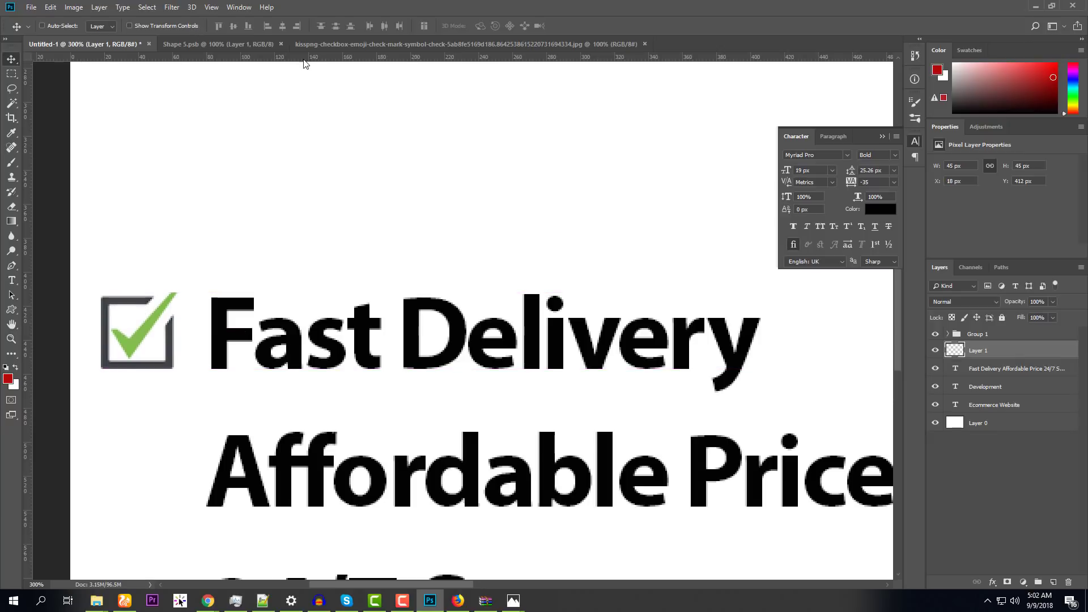
# Align the checkbox with Fast Delivery using a temporary horizontal guide, moving it to Y 413 px and scaling it to 44 by 44 px
pyautogui.moveTo(305, 59); pyautogui.dragTo(283, 299)
pyautogui.press('Down')
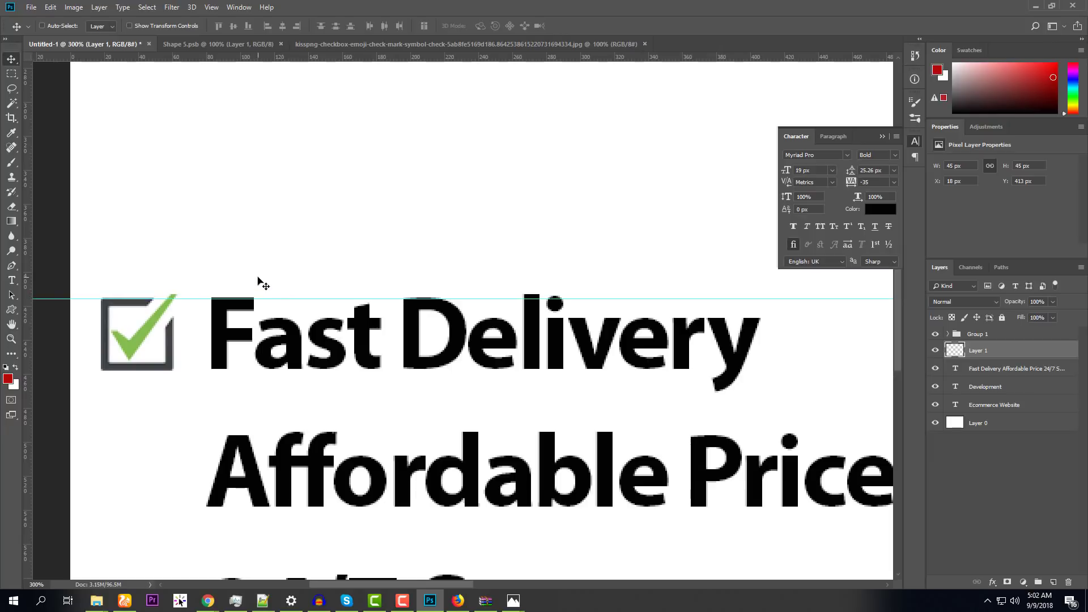
pyautogui.moveTo(271, 299); pyautogui.dragTo(260, 365)
pyautogui.press('ctrl')
pyautogui.hotkey('ctrl', 't')
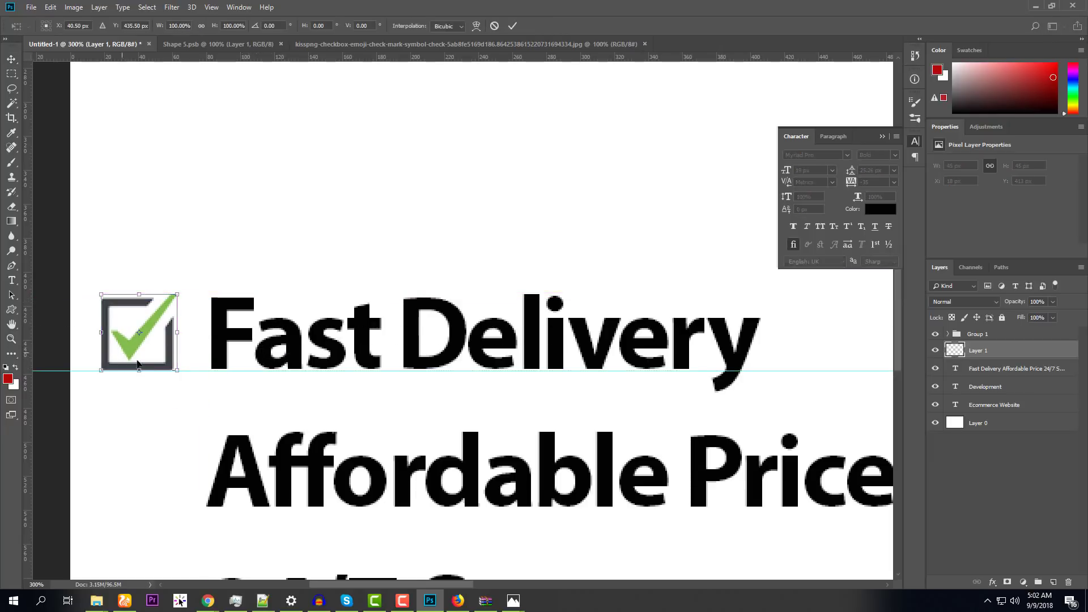
pyautogui.moveTo(176, 369); pyautogui.dragTo(61, 403)
pyautogui.press('Return')
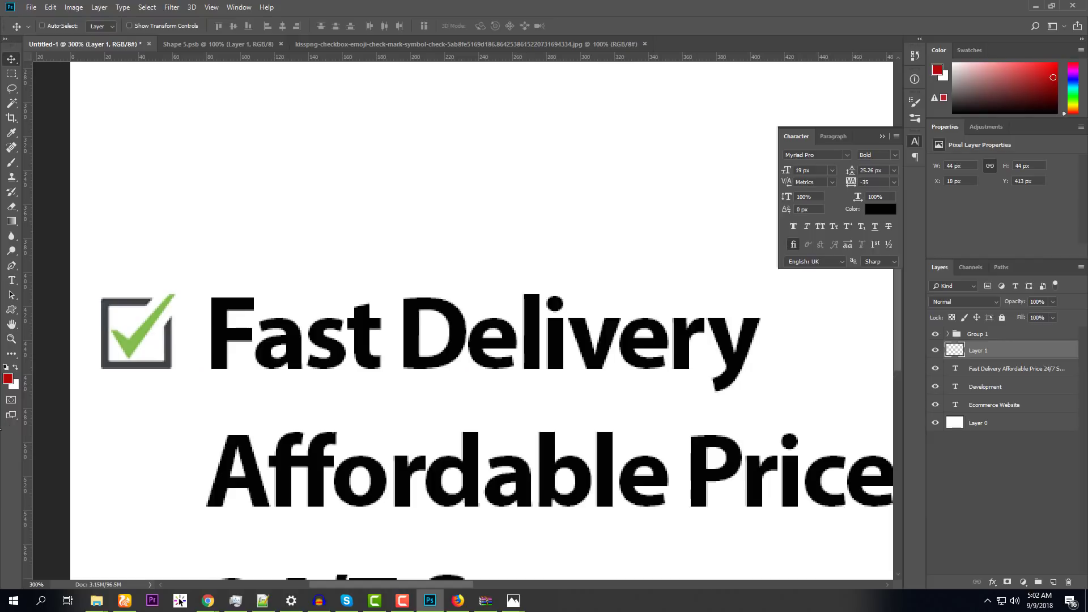
# Duplicate the checkbox twice, placing one copy beside Affordable Price and the other beside 24/7 Support at X 19 px, Y 576 px
pyautogui.click(12, 339)
pyautogui.keyDown('alt'); pyautogui.click(323, 262); pyautogui.keyUp('alt')
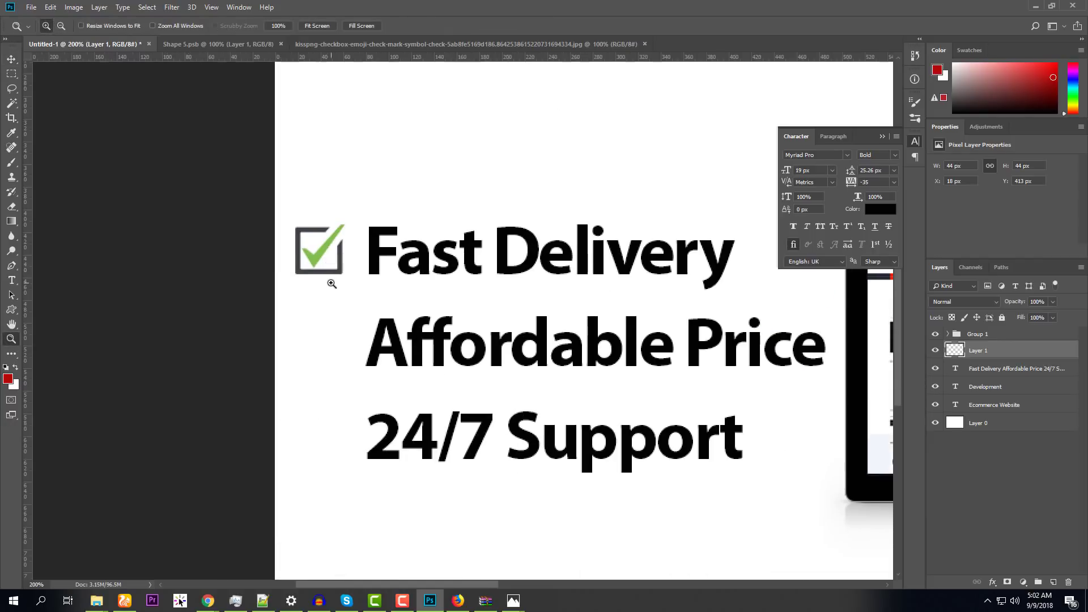
pyautogui.click(332, 283)
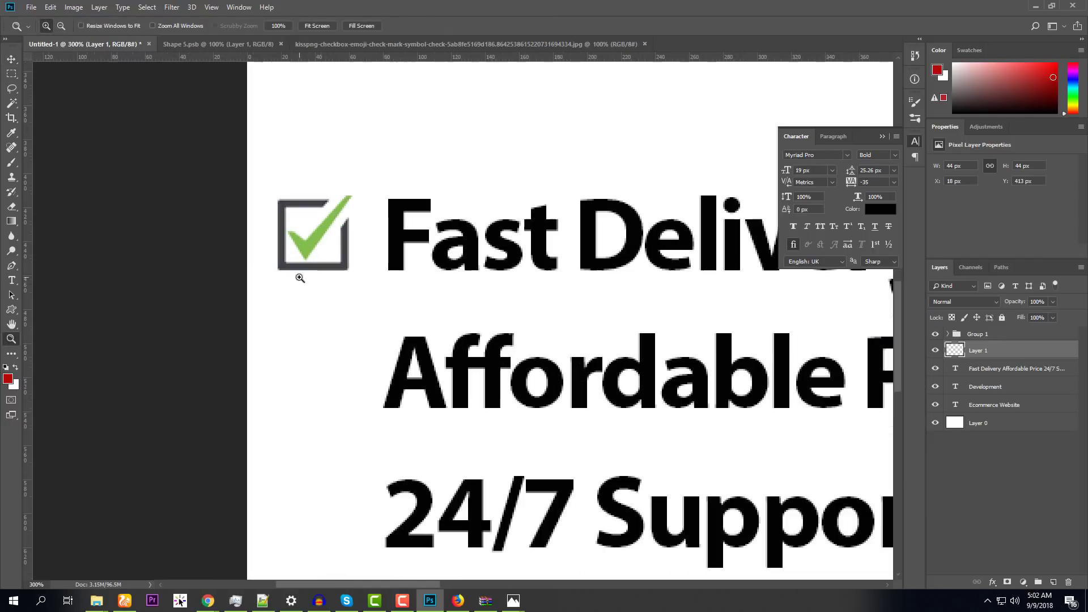
pyautogui.click(11, 59)
pyautogui.moveTo(302, 244); pyautogui.dragTo(301, 390)
pyautogui.scroll(-4, 301, 390)
pyautogui.moveTo(326, 145); pyautogui.dragTo(328, 280)
pyautogui.moveTo(457, 185); pyautogui.dragTo(408, 507)
pyautogui.hotkey('ctrl', 'r')
# Recolor all three benefit lines with the dark grey #3e4347 sampled from the checkbox border
pyautogui.click(13, 340)
pyautogui.keyDown('alt'); pyautogui.click(272, 367); pyautogui.keyUp('alt')
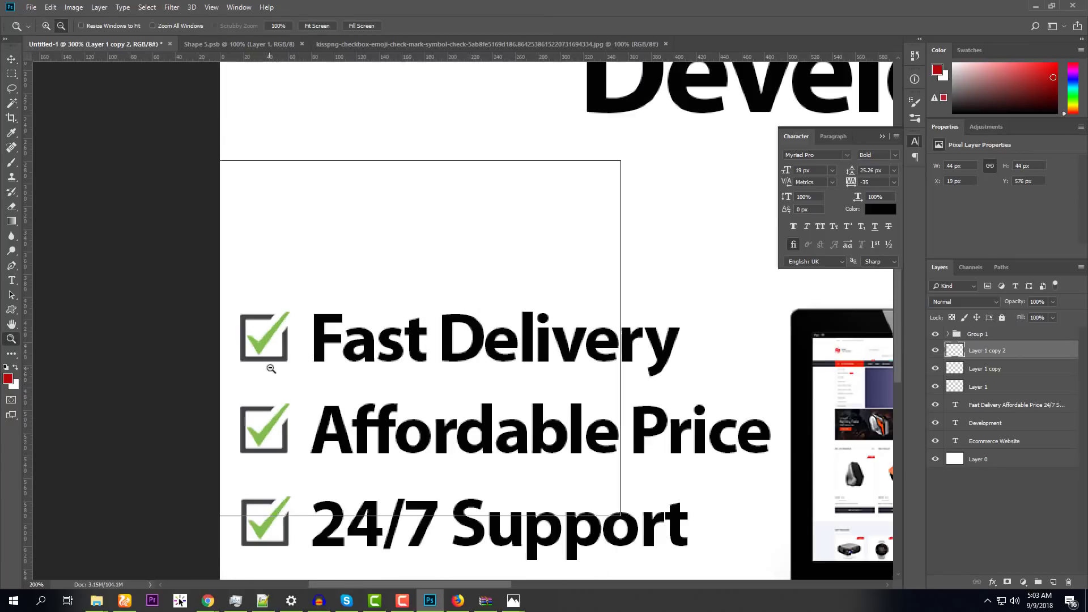
pyautogui.keyDown('alt'); pyautogui.click(317, 351); pyautogui.keyUp('alt')
pyautogui.keyDown('alt'); pyautogui.click(338, 334); pyautogui.keyUp('alt')
pyautogui.hotkey('ctrl', 'r')
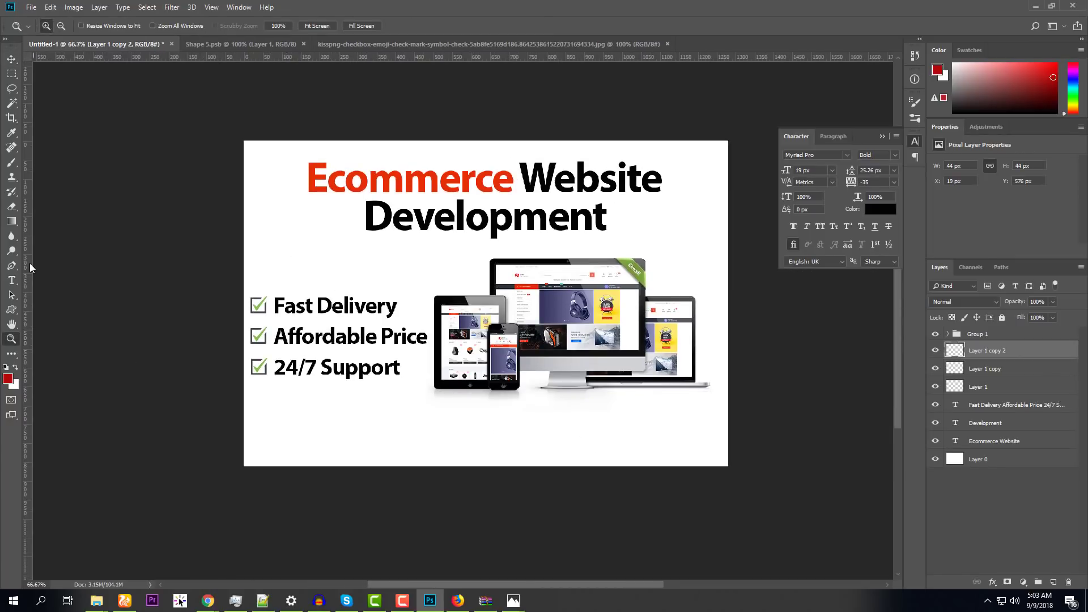
pyautogui.moveTo(11, 280); pyautogui.dragTo(51, 279)
pyautogui.click(334, 336)
pyautogui.hotkey('ctrl', 'a')
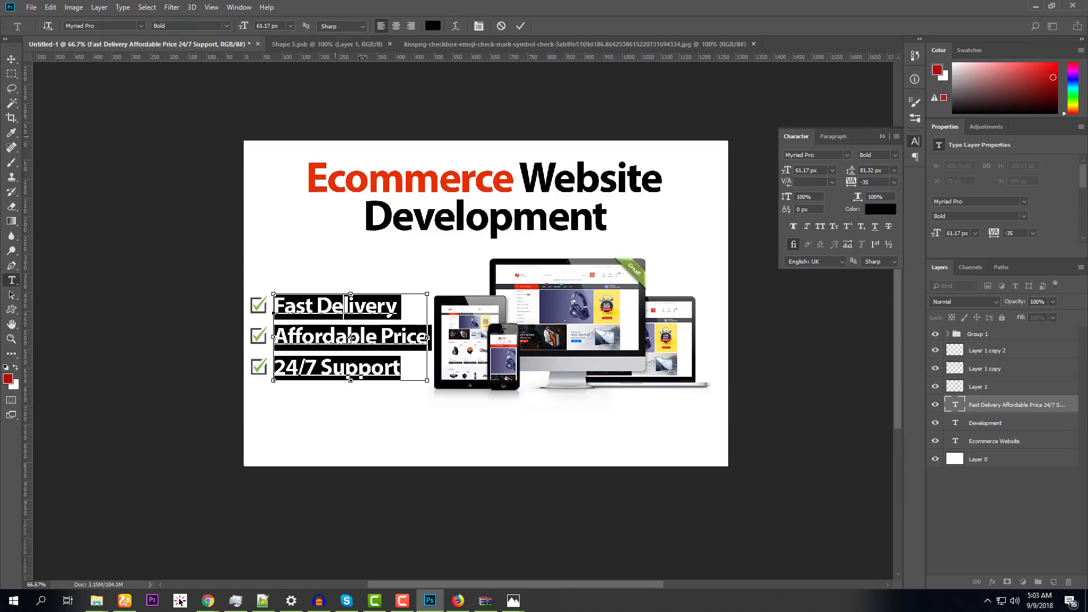
pyautogui.click(433, 26)
pyautogui.moveTo(262, 292); pyautogui.dragTo(297, 433)
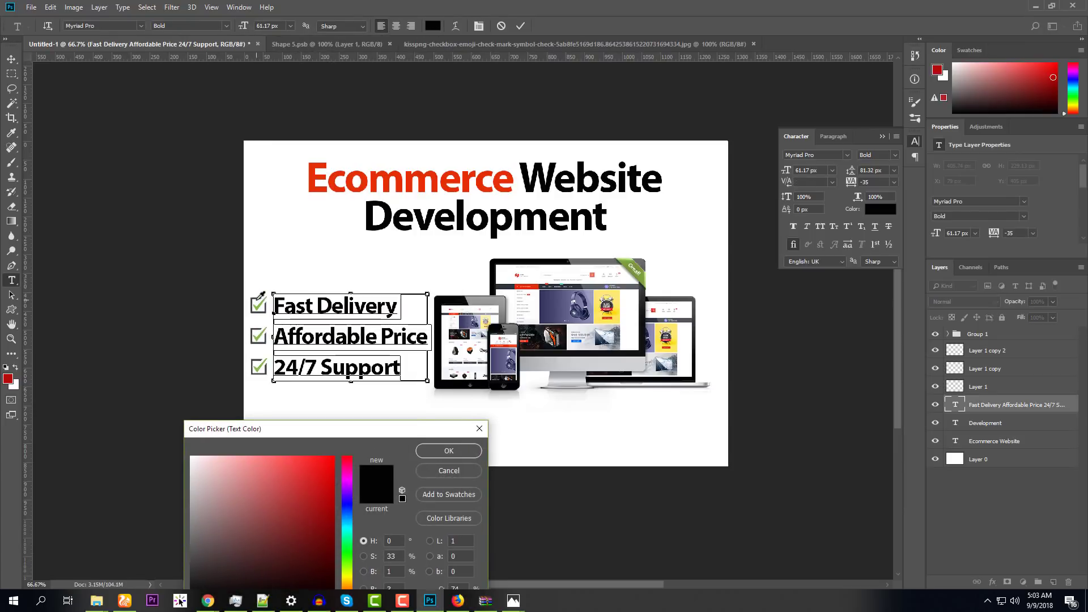
pyautogui.click(255, 296)
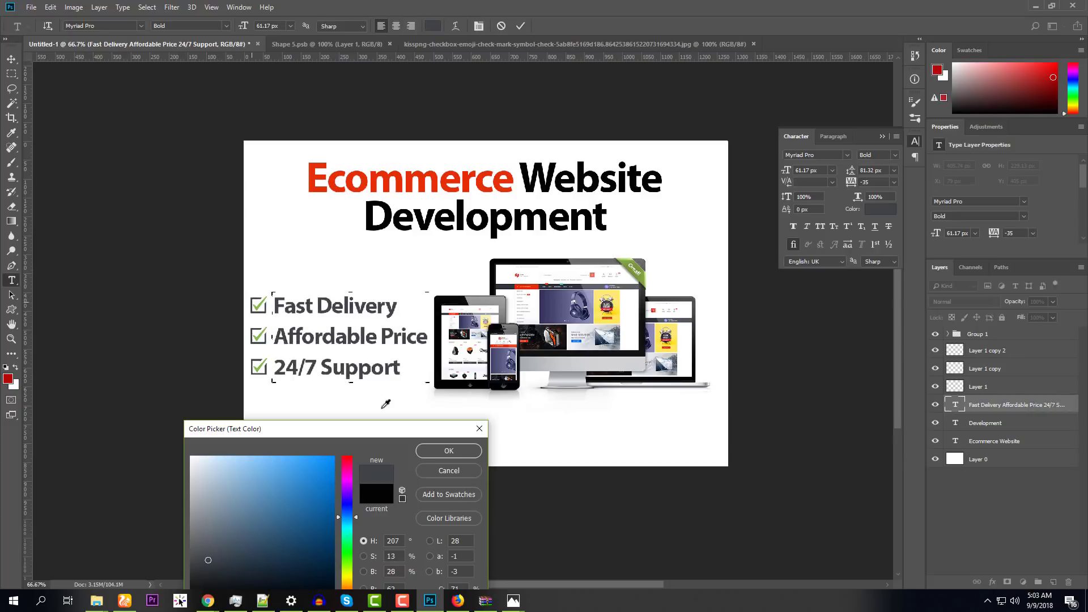
pyautogui.click(448, 451)
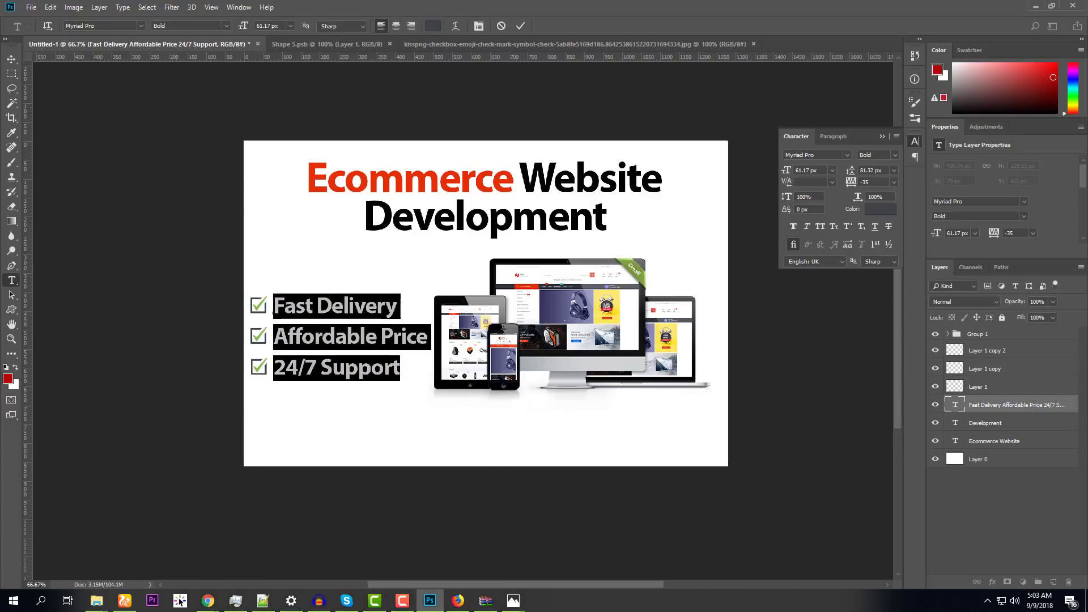
# Sample the checkbox border color for all three benefit lines, then pick a slightly darker blue-grey shade and apply it
pyautogui.click(12, 344)
pyautogui.click(298, 329)
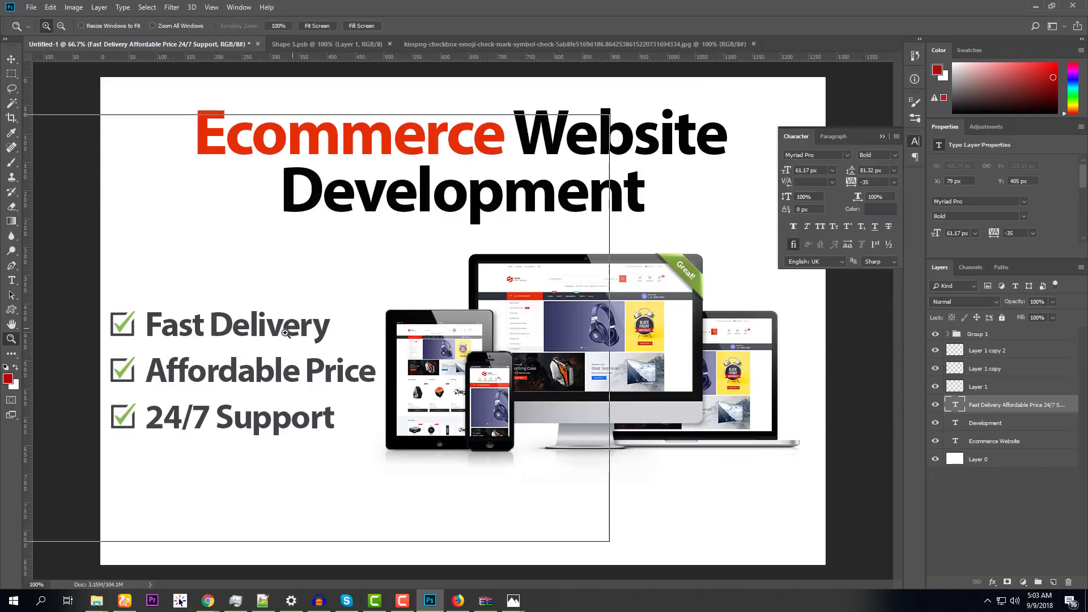
pyautogui.click(207, 352)
pyautogui.click(551, 333)
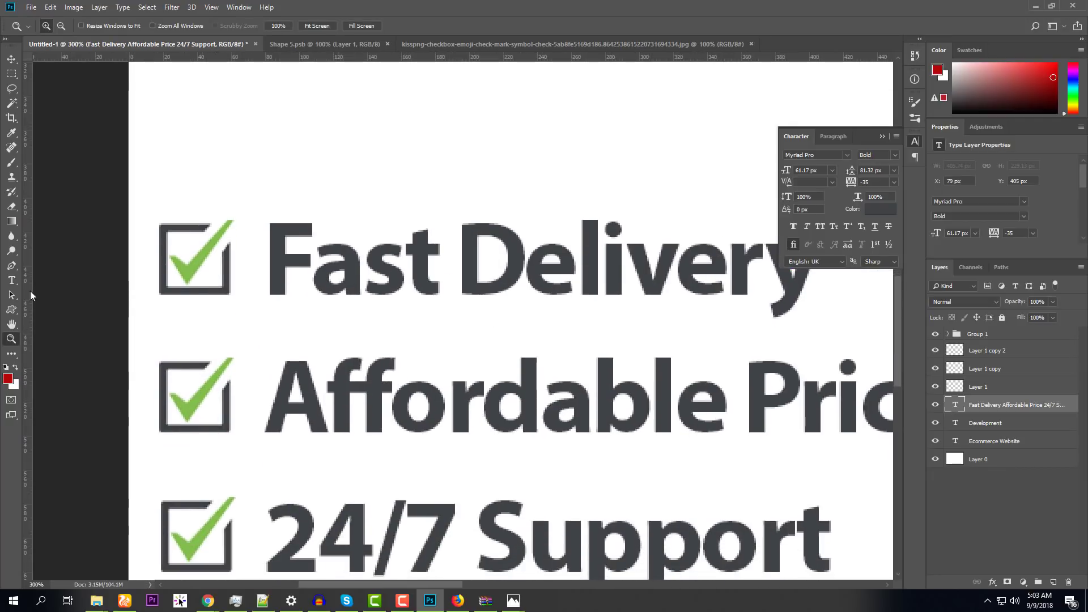
pyautogui.click(11, 279)
pyautogui.click(69, 281)
pyautogui.click(362, 261)
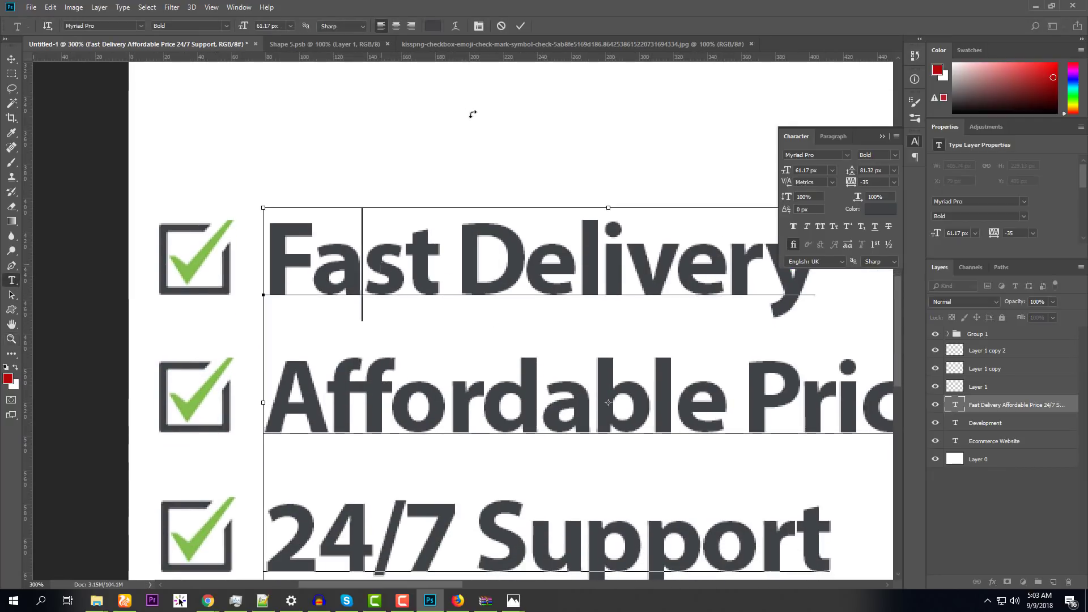
pyautogui.hotkey('ctrl', 'a')
pyautogui.click(432, 25)
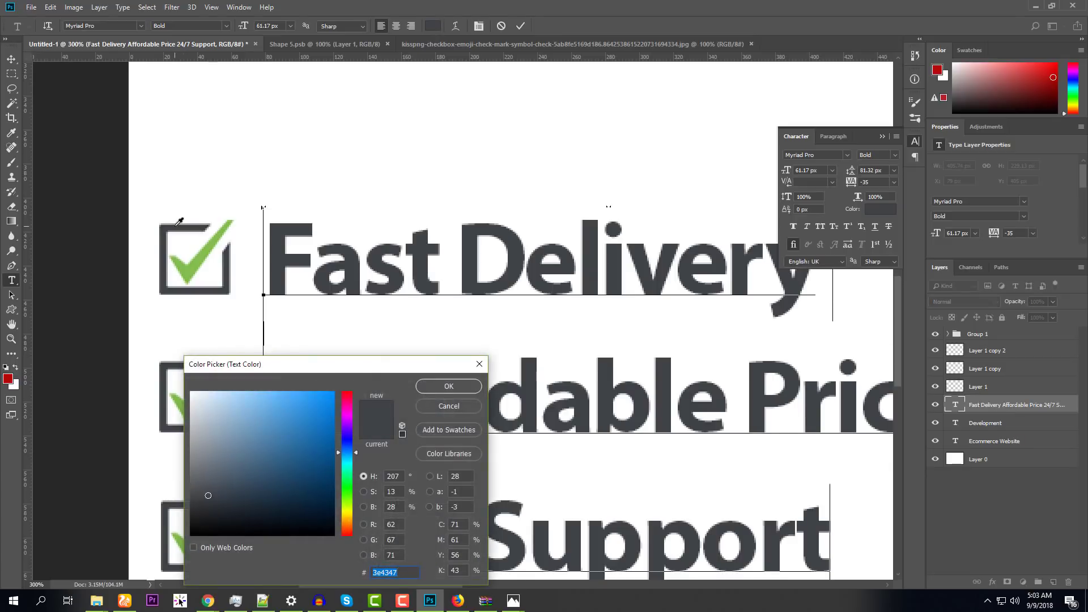
pyautogui.click(176, 224)
pyautogui.click(215, 510)
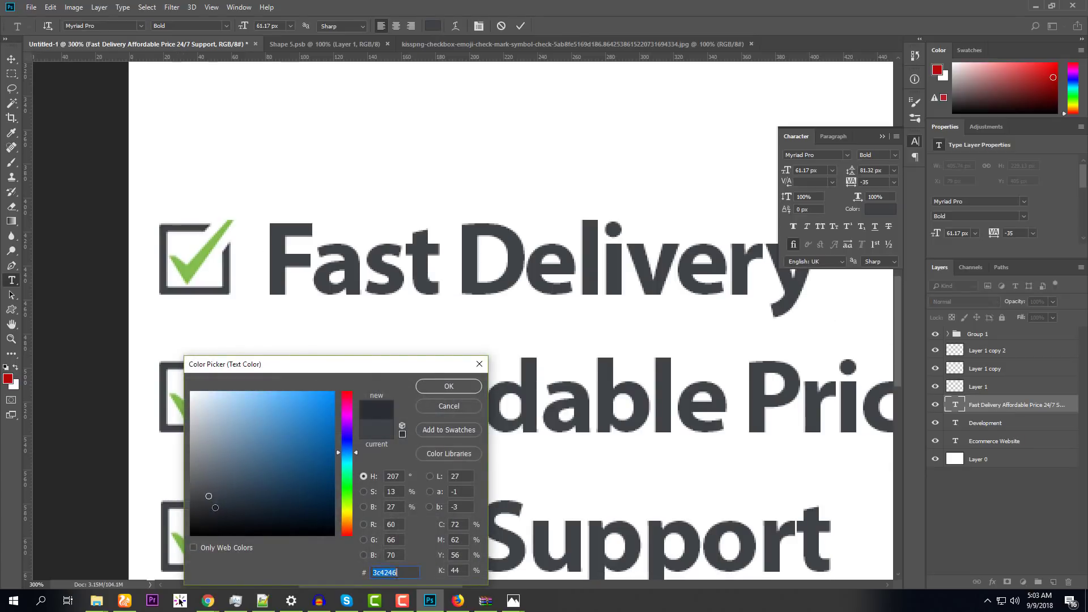
pyautogui.click(464, 390)
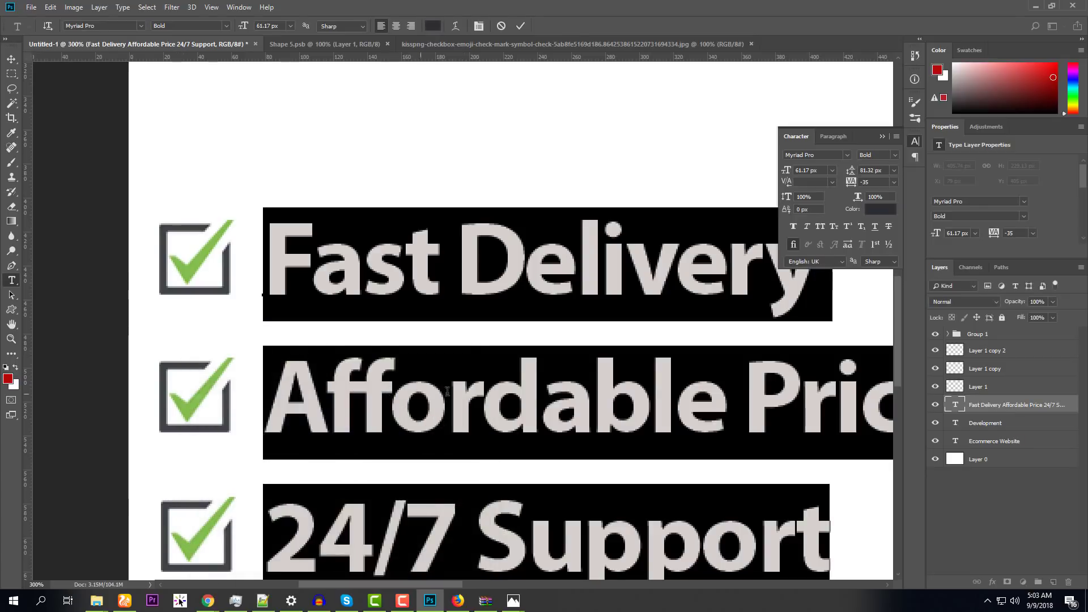
pyautogui.click(339, 338)
pyautogui.click(11, 58)
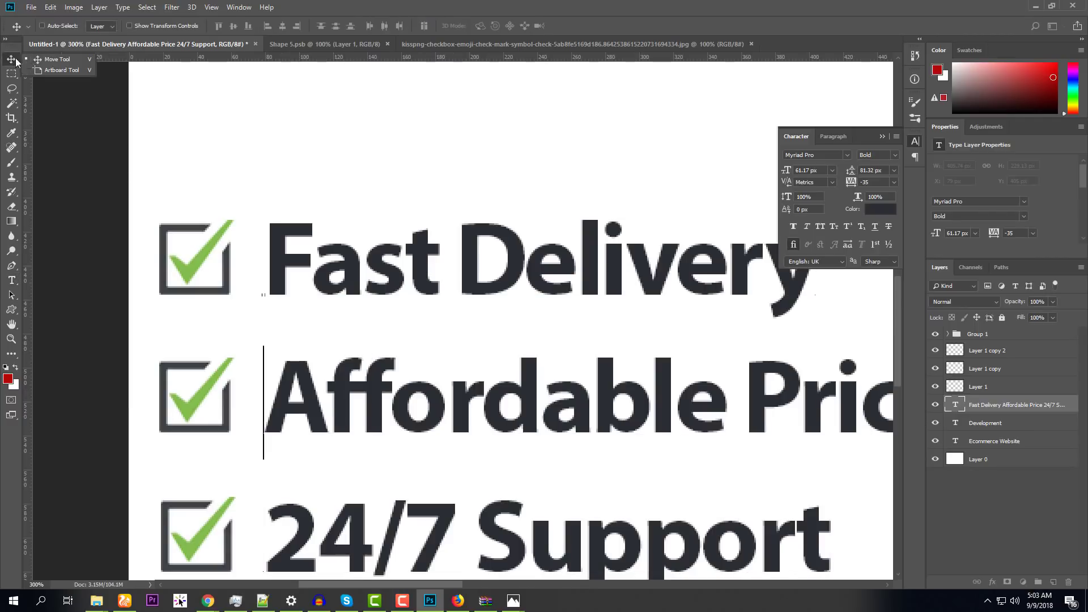
# Move the device mockup group, Group 1, straight down to leave more space below the headline
pyautogui.click(11, 339)
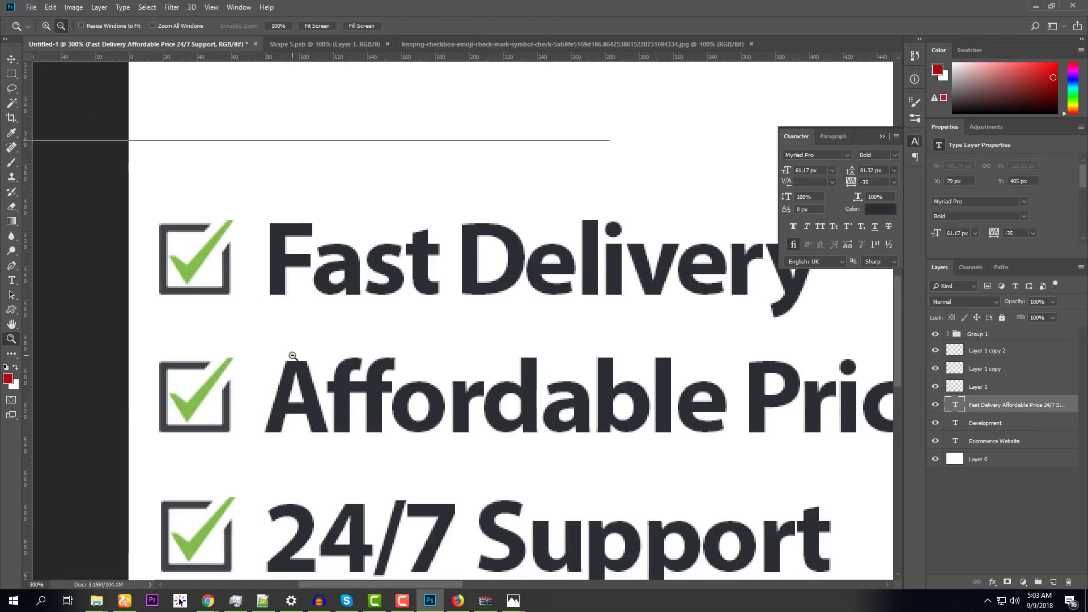
pyautogui.keyDown('alt'); pyautogui.click(291, 374); pyautogui.keyUp('alt')
pyautogui.keyDown('alt'); pyautogui.click(323, 352); pyautogui.keyUp('alt')
pyautogui.keyDown('alt'); pyautogui.click(420, 346); pyautogui.keyUp('alt')
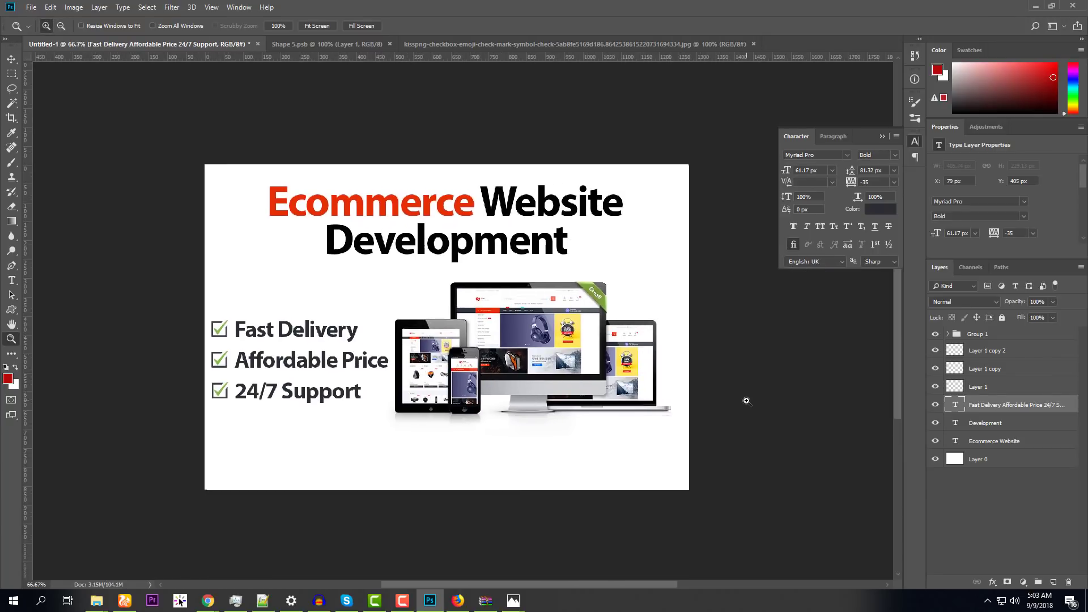
pyautogui.click(980, 335)
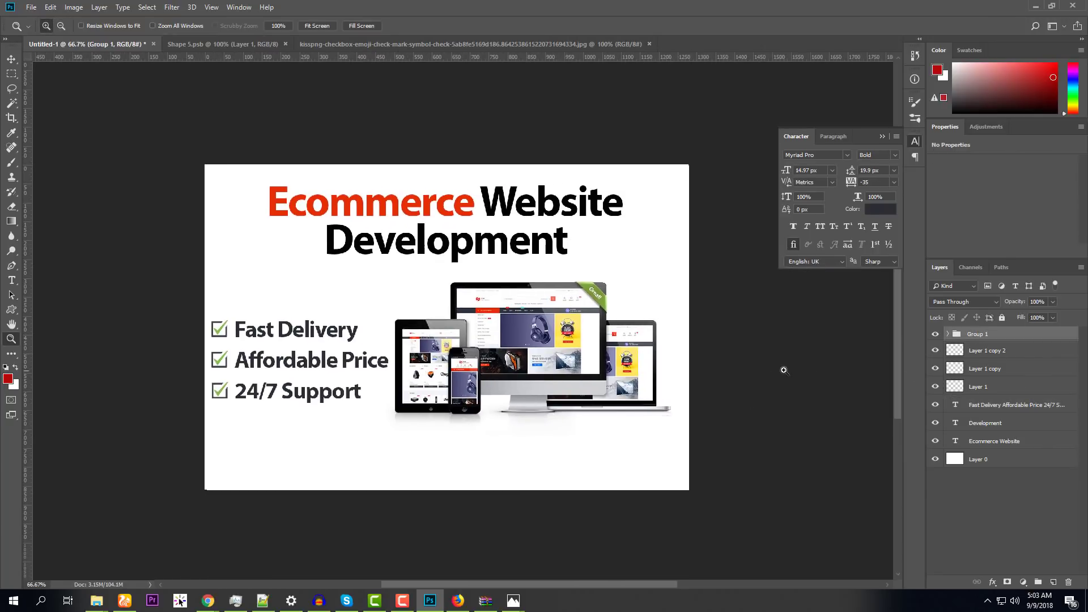
pyautogui.press('v')
pyautogui.moveTo(585, 325); pyautogui.dragTo(584, 353)
# Group the benefit text with its three checkbox layers and move the group down and slightly right, towards the device mockup
pyautogui.click(990, 405)
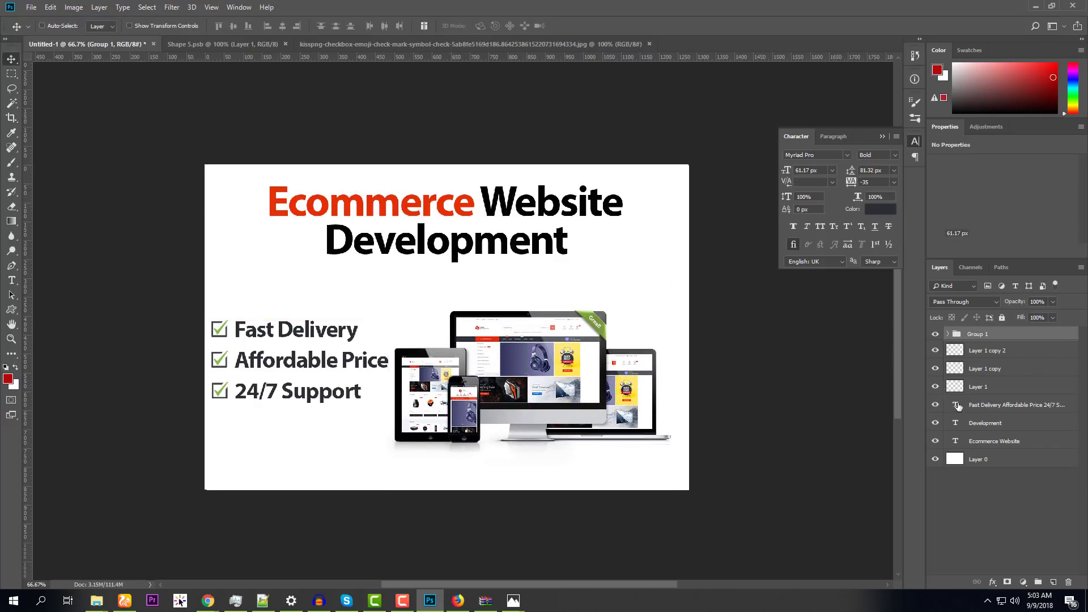
pyautogui.keyDown('shift'); pyautogui.click(986, 389); pyautogui.keyUp('shift')
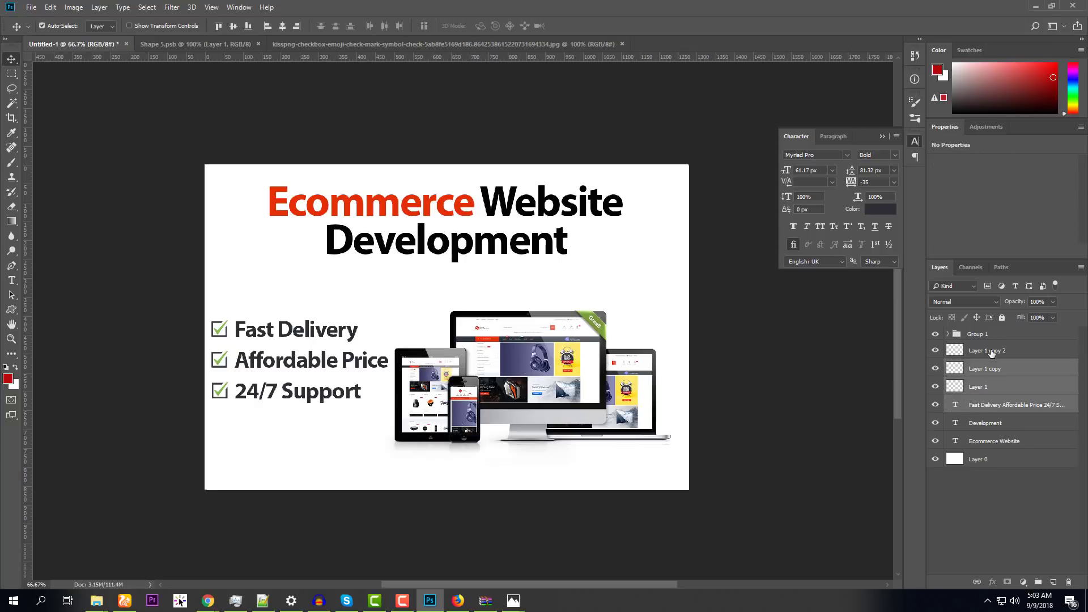
pyautogui.keyDown('shift'); pyautogui.click(990, 351); pyautogui.keyUp('shift')
pyautogui.hotkey('ctrl', 'g')
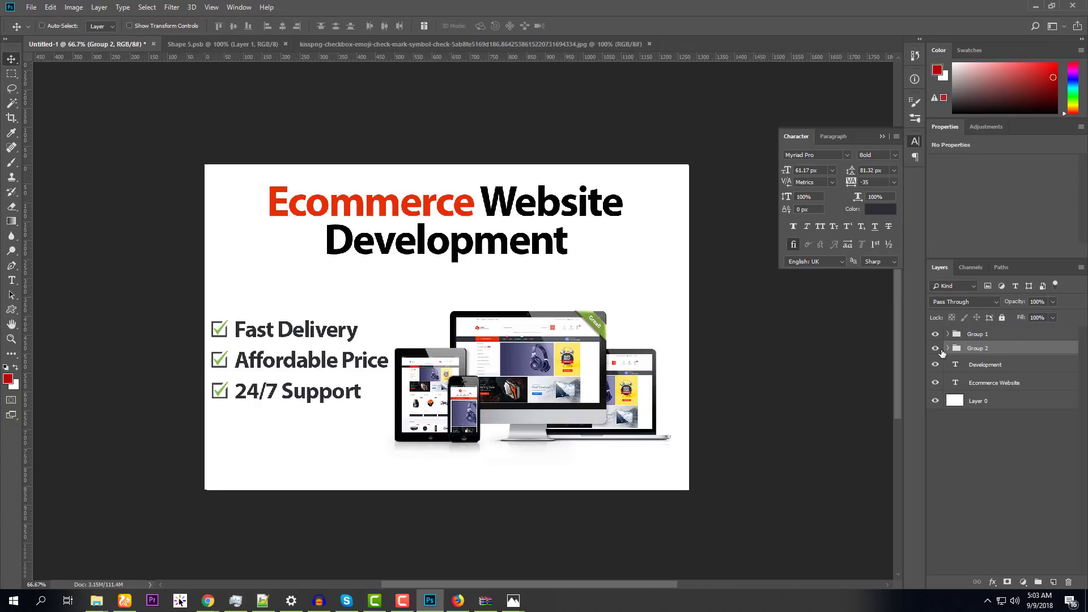
pyautogui.moveTo(262, 371); pyautogui.dragTo(270, 397)
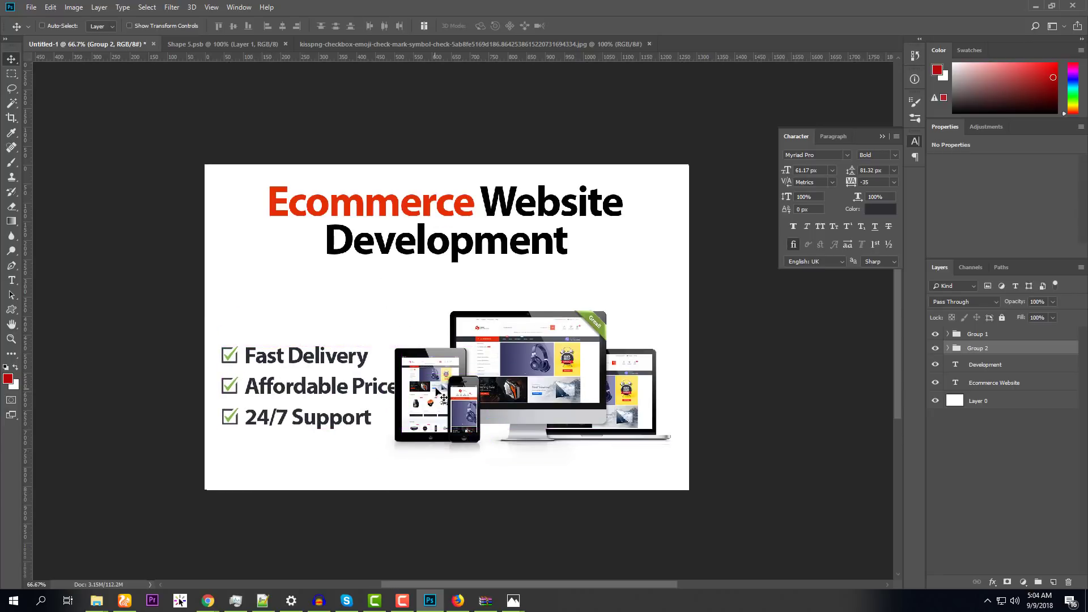
# Move the device mockup group, Group 1, right until the laptop reaches the canvas edge, and nudge it slightly up
pyautogui.click(977, 364)
pyautogui.click(975, 334)
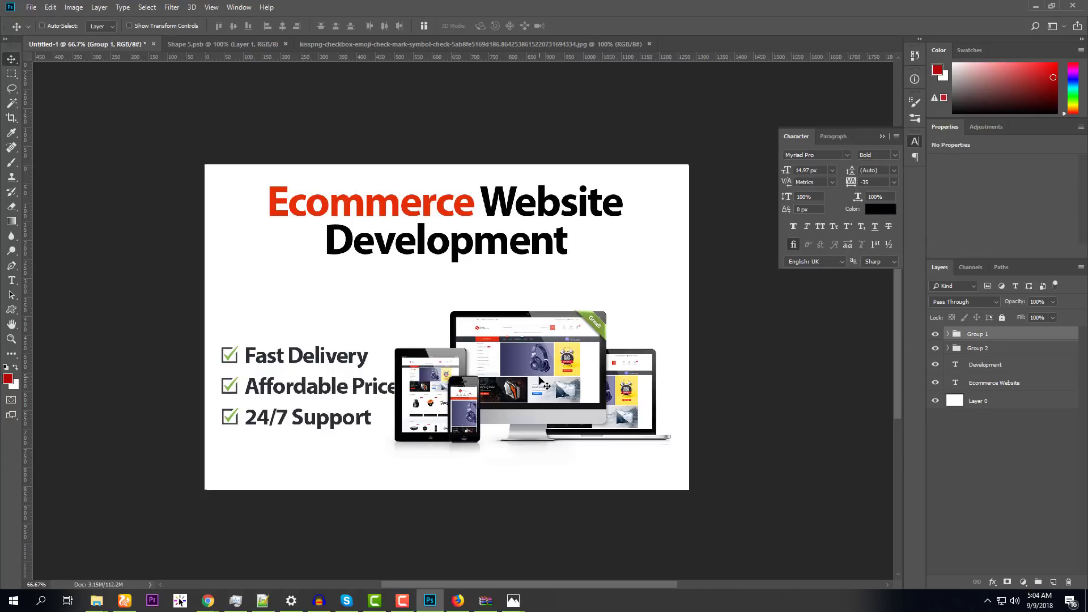
pyautogui.moveTo(539, 380); pyautogui.dragTo(567, 383)
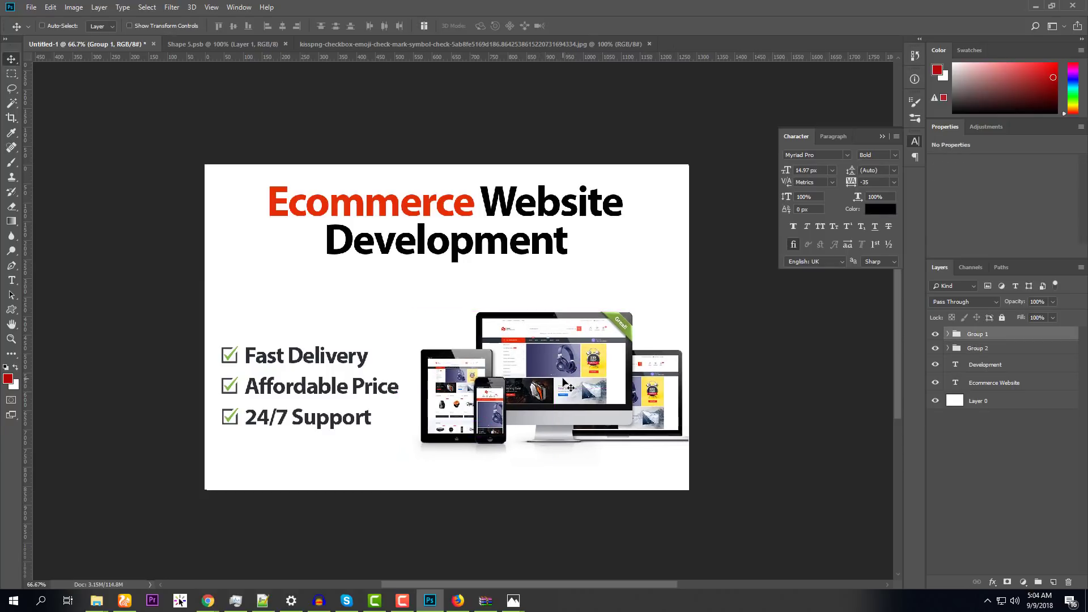
pyautogui.press('Up')
pyautogui.press('Up')
pyautogui.press('Up')
pyautogui.press('Up')
pyautogui.press('Up')
pyautogui.press('Up')
pyautogui.press('Up')
pyautogui.press('Up')
pyautogui.press('Up')
pyautogui.press('Up')
pyautogui.press('Up')
pyautogui.press('Up')
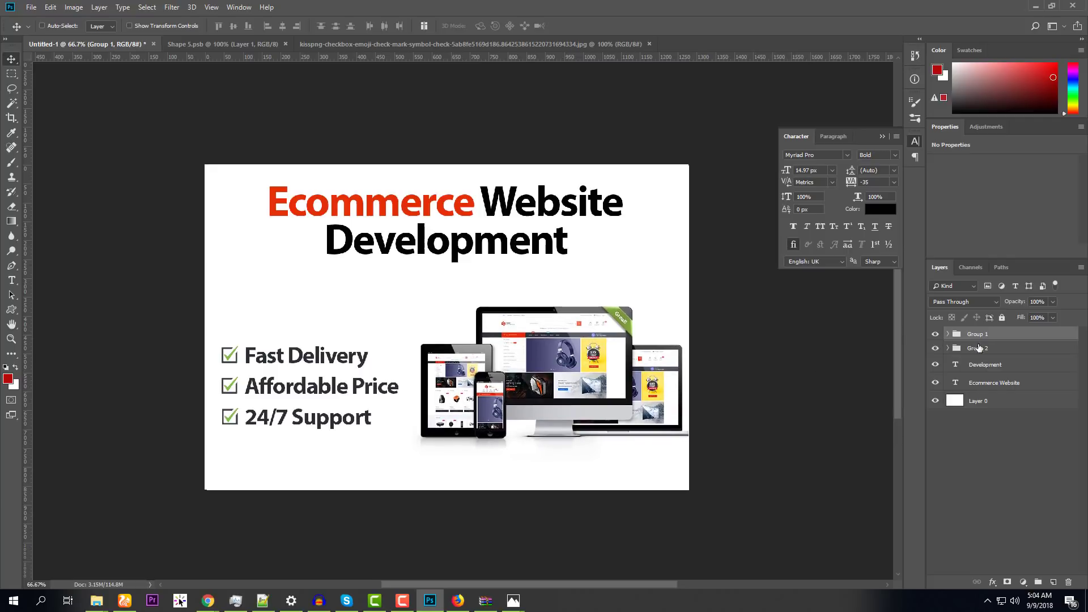
# Move the benefit list group, Group 2, up and slightly right so its first line aligns near the monitor's upper edge
pyautogui.click(978, 347)
pyautogui.doubleClick(932, 352)
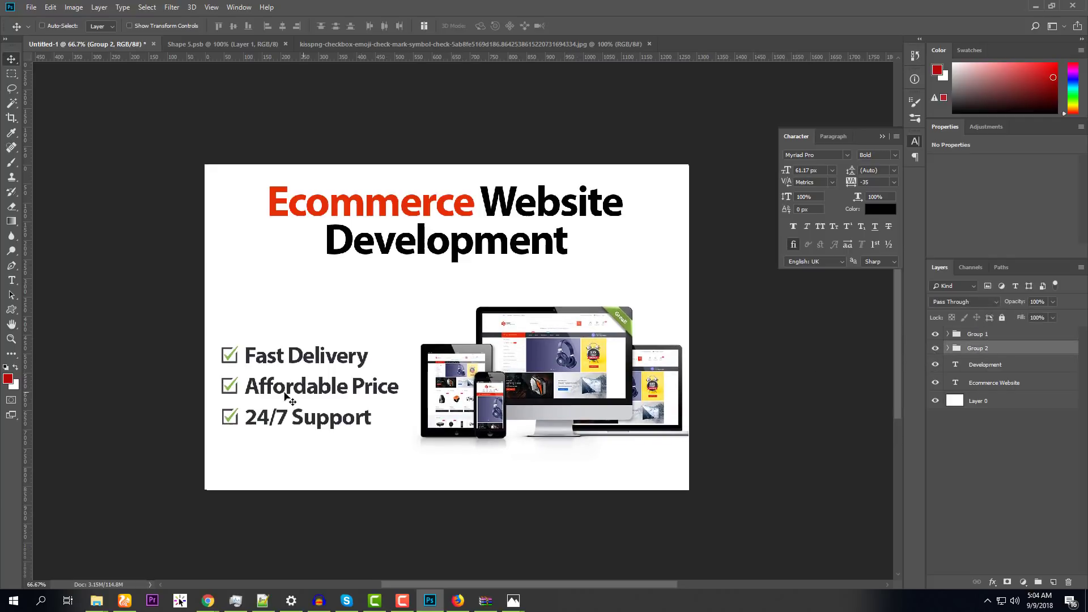
pyautogui.moveTo(285, 395); pyautogui.dragTo(292, 363)
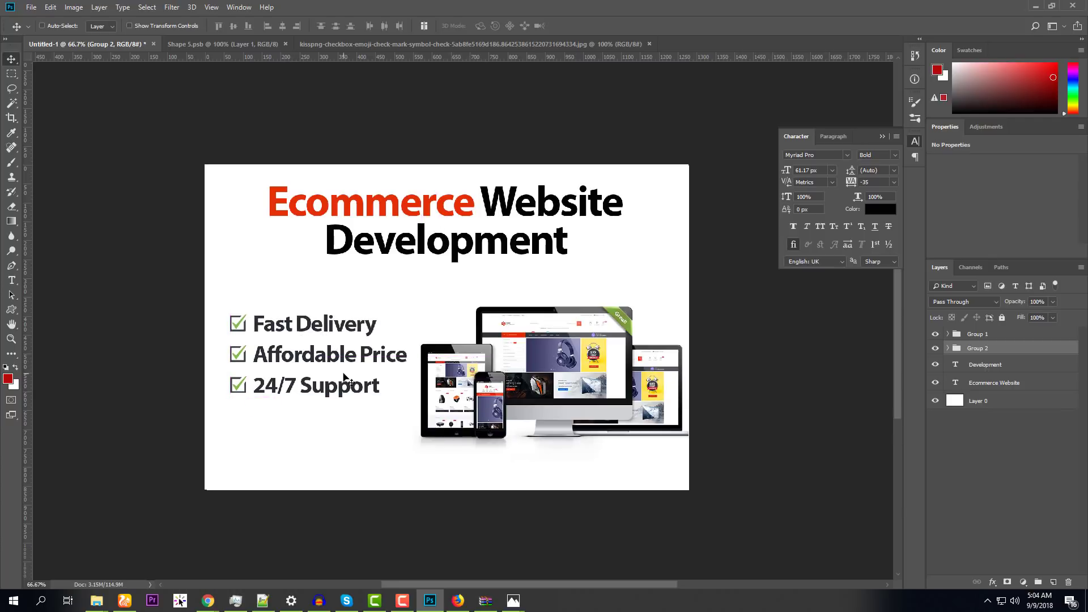
pyautogui.press('Down')
pyautogui.press('Down')
pyautogui.press('Down')
pyautogui.press('Down')
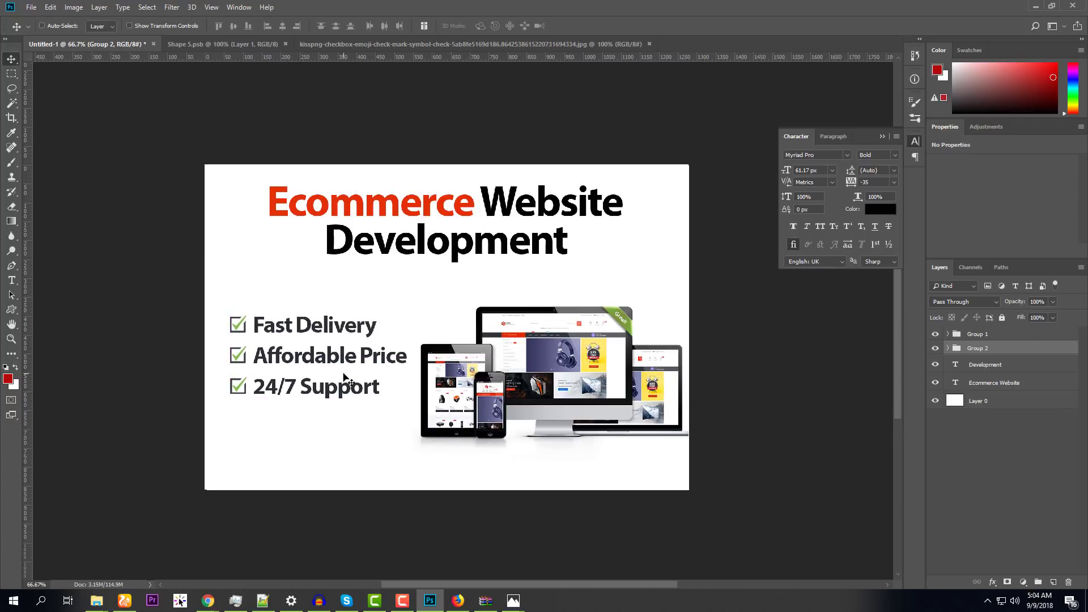
pyautogui.press('Up')
pyautogui.press('Up')
pyautogui.press('Up')
pyautogui.press('Up')
pyautogui.press('Up')
pyautogui.press('Up')
pyautogui.press('Up')
pyautogui.press('Up')
pyautogui.press('Up')
pyautogui.press('Up')
pyautogui.press('Up')
pyautogui.press('Up')
pyautogui.press('Up')
pyautogui.press('Up')
pyautogui.press('Up')
pyautogui.press('Up')
pyautogui.press('Up')
pyautogui.press('Up')
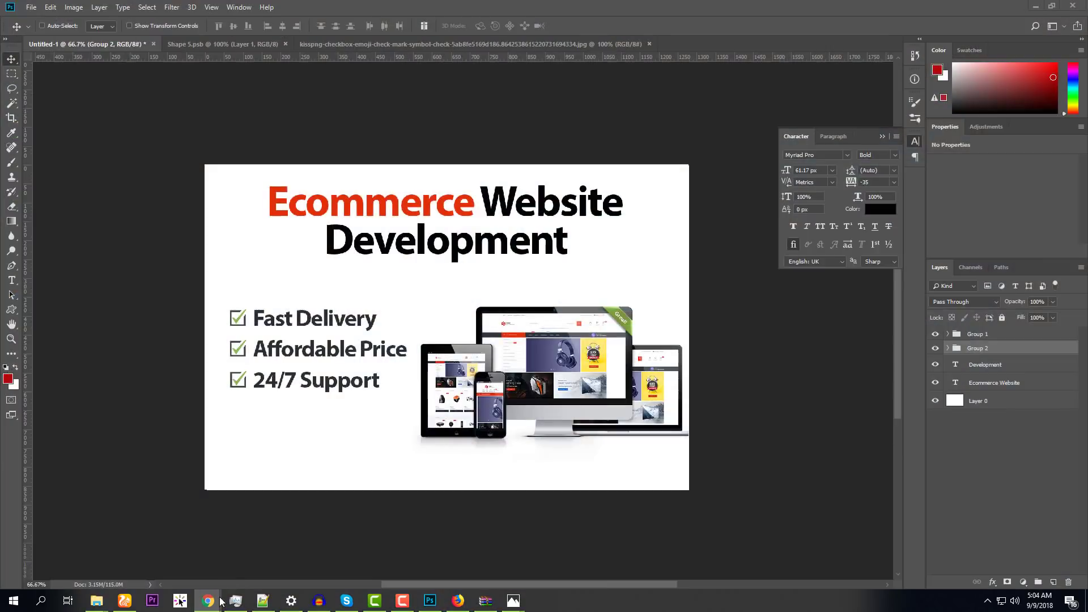
# Switch to the "order now" image search in Chrome and filter the results by orange
pyautogui.click(146, 552)
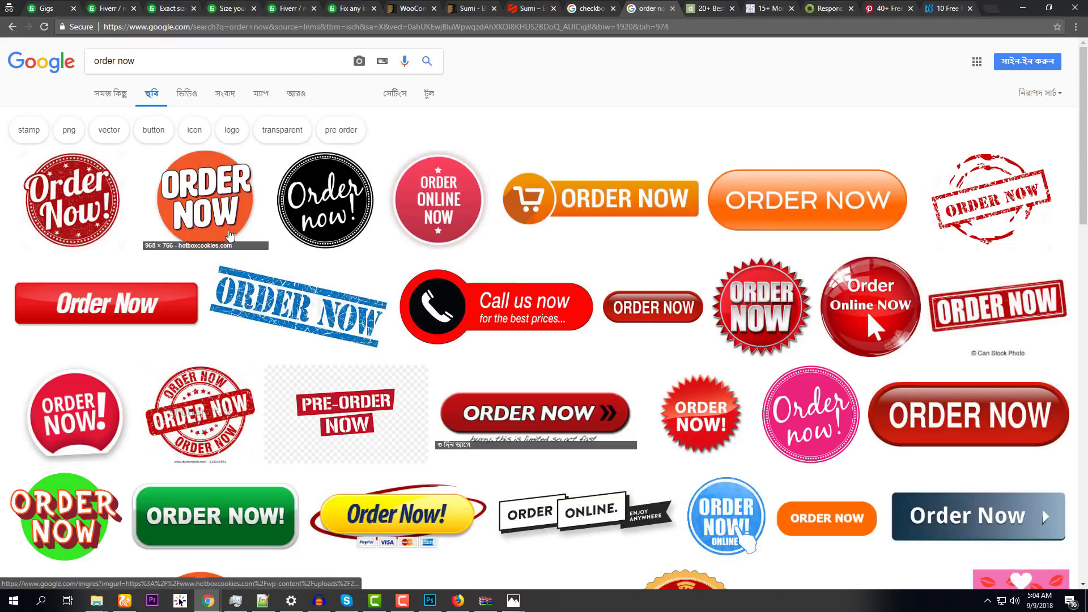
pyautogui.click(226, 210)
pyautogui.click(324, 193)
pyautogui.click(429, 93)
pyautogui.click(138, 114)
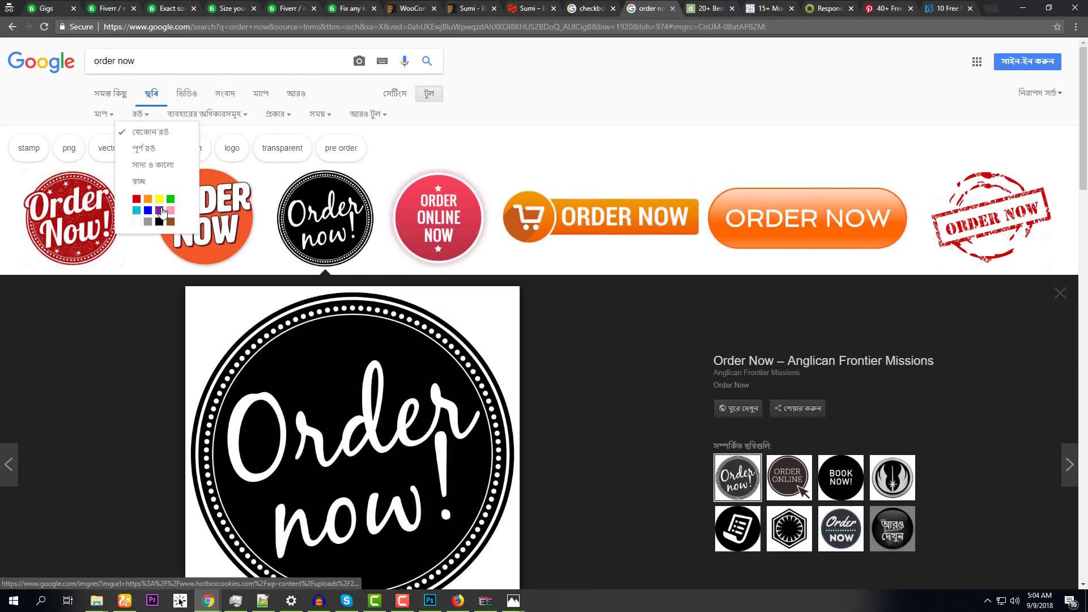
pyautogui.click(147, 204)
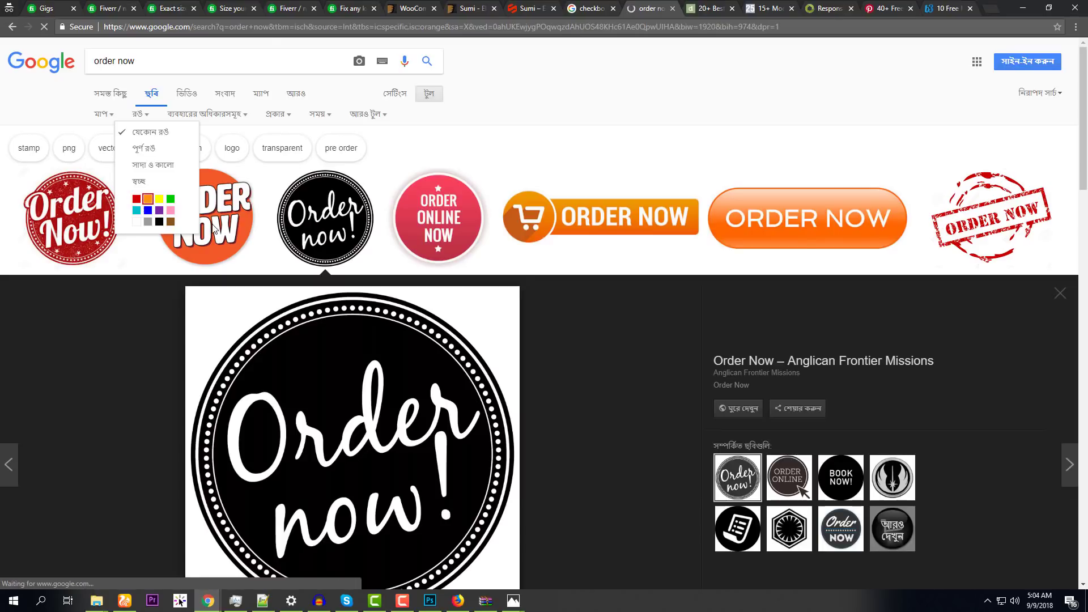
# Download the transparent orange Order Now button image with the cart icon and open order-now-transparent.png in Photoshop
pyautogui.rightClick(316, 301)
pyautogui.click(353, 398)
pyautogui.click(57, 576)
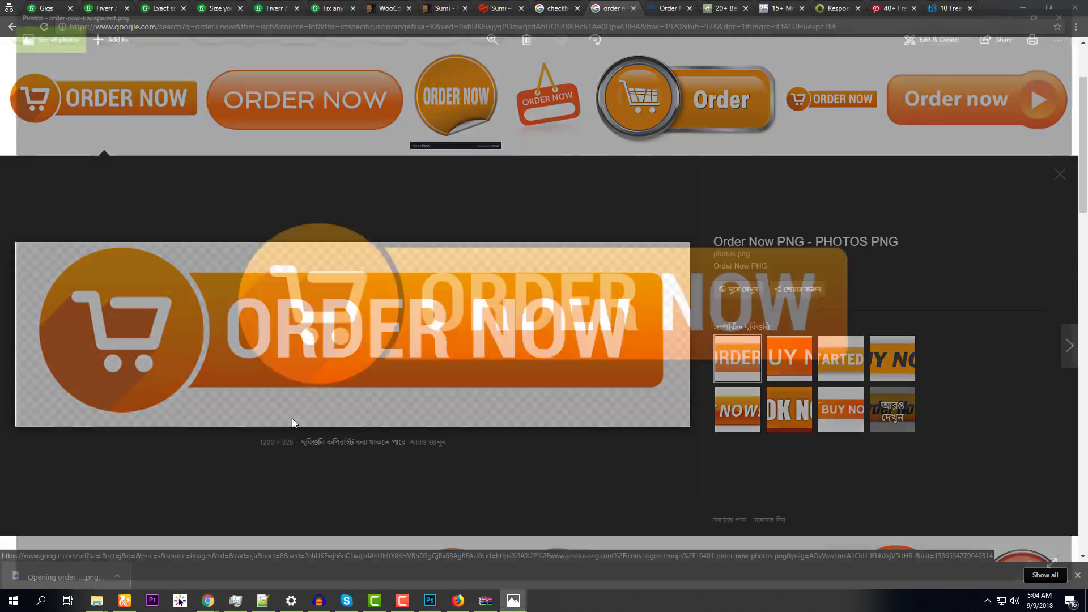
pyautogui.rightClick(451, 295)
pyautogui.click(494, 505)
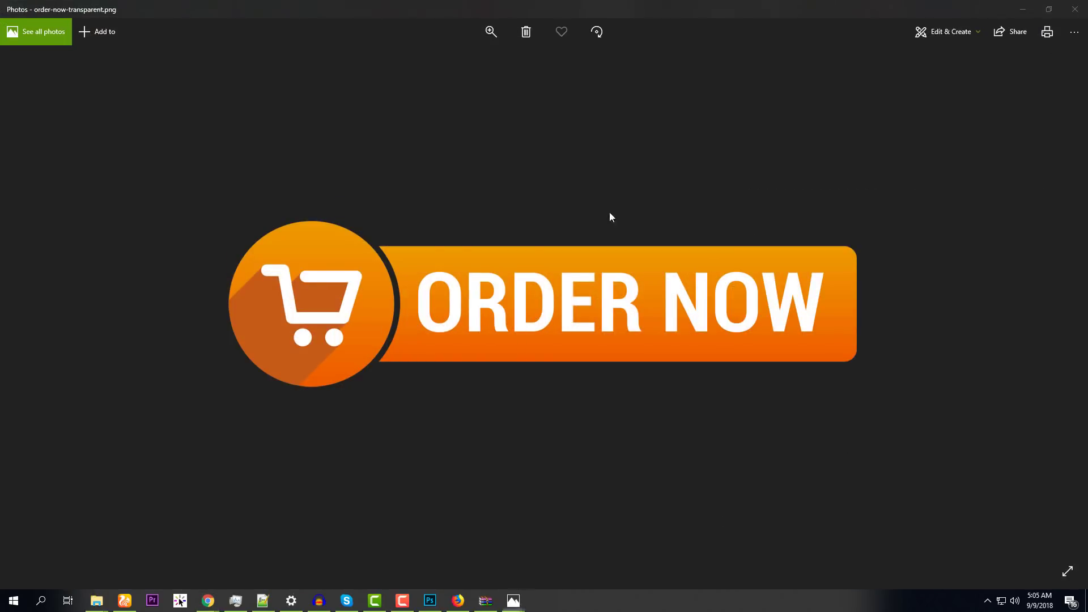
pyautogui.click(150, 170)
pyautogui.click(162, 290)
# Bring the Order Now button into the Untitled-1 design and scale it to about 39%, placing it below the 24/7 Support line
pyautogui.moveTo(365, 300); pyautogui.dragTo(2, 57)
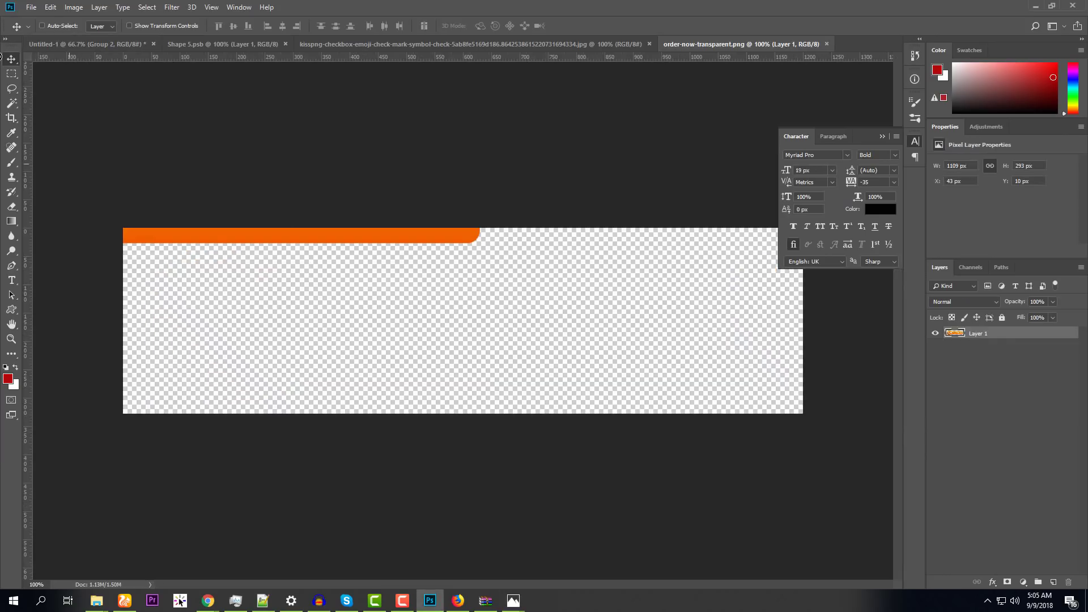
pyautogui.moveTo(82, 45); pyautogui.dragTo(448, 470)
pyautogui.hotkey('ctrl', 't')
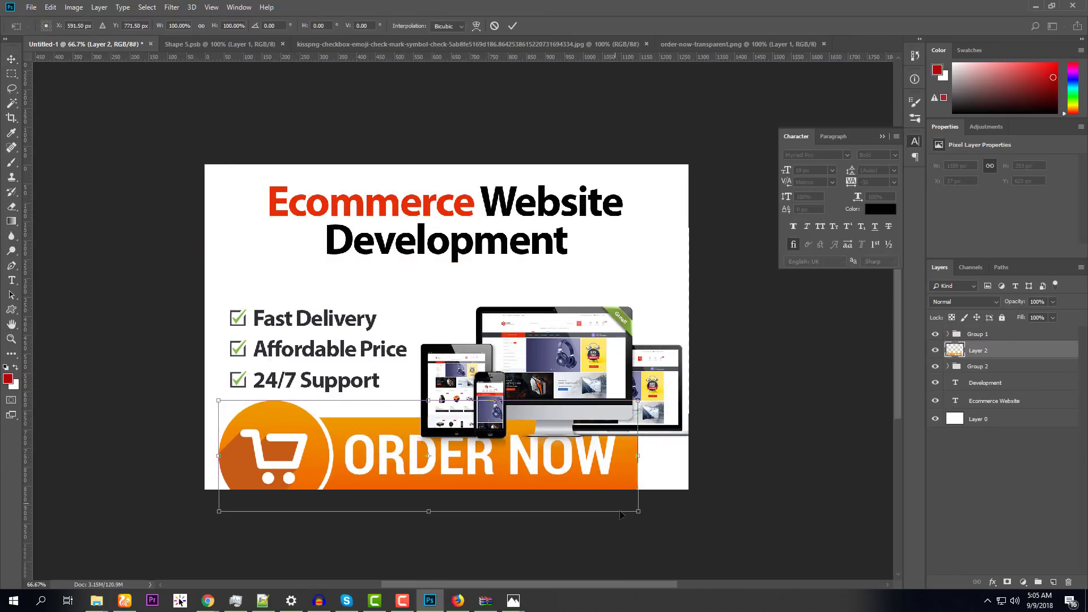
pyautogui.moveTo(638, 512); pyautogui.dragTo(376, 466)
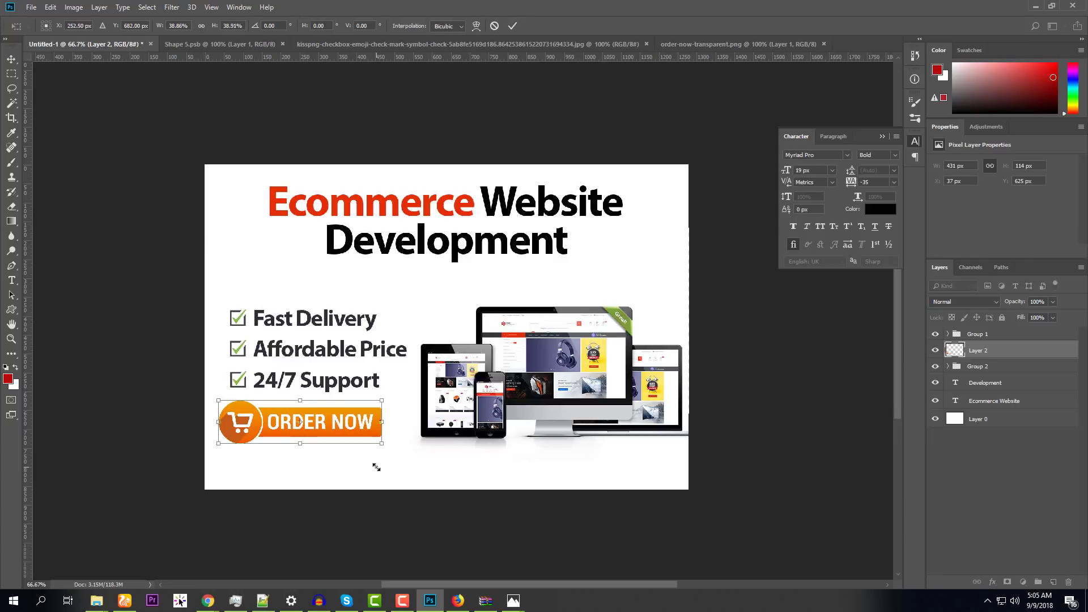
pyautogui.press('Return')
# Nudge the Order Now button slightly down and right below the benefit list, to X 44 px and Y 635 px
pyautogui.press('Down')
pyautogui.press('Down')
pyautogui.press('Down')
pyautogui.press('Down')
pyautogui.press('Down')
pyautogui.press('Down')
pyautogui.press('Down')
pyautogui.press('Down')
pyautogui.press('Down')
pyautogui.press('Down')
pyautogui.press('Down')
pyautogui.press('Down')
pyautogui.press('Down')
pyautogui.press('Down')
pyautogui.press('Down')
pyautogui.press('Down')
pyautogui.press('Down')
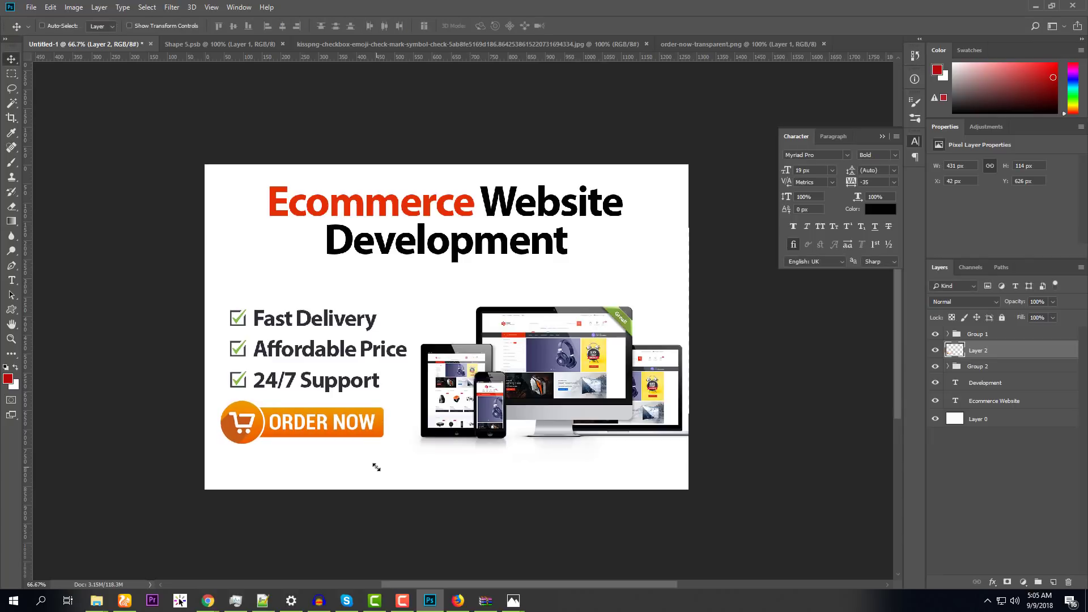
pyautogui.press('Right')
pyautogui.press('Right')
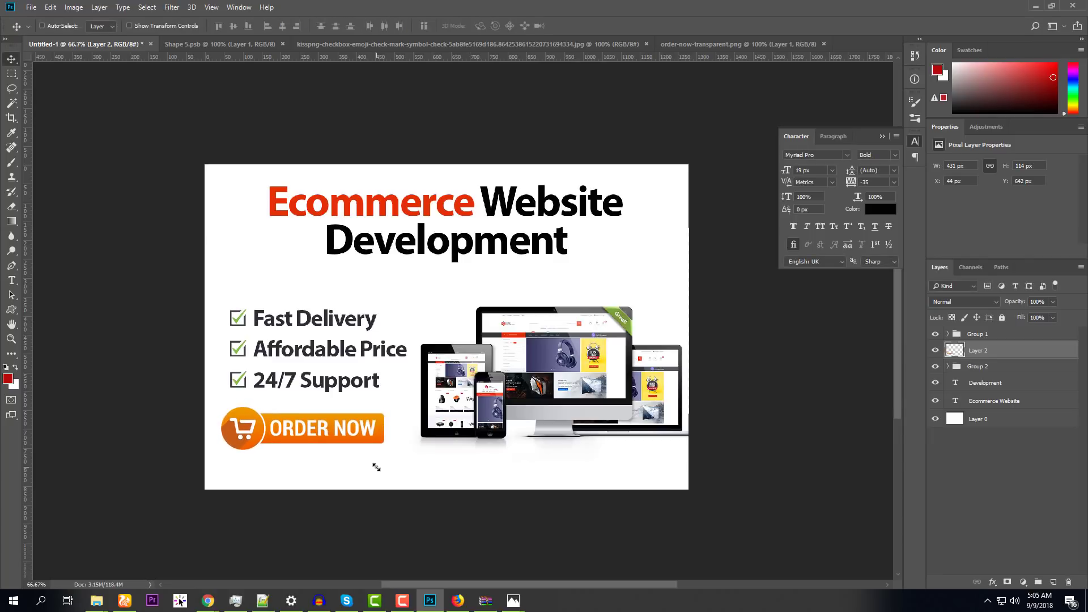
pyautogui.press('Up')
pyautogui.press('Up')
pyautogui.press('Up')
pyautogui.press('Up')
pyautogui.press('Up')
pyautogui.press('Up')
pyautogui.press('Up')
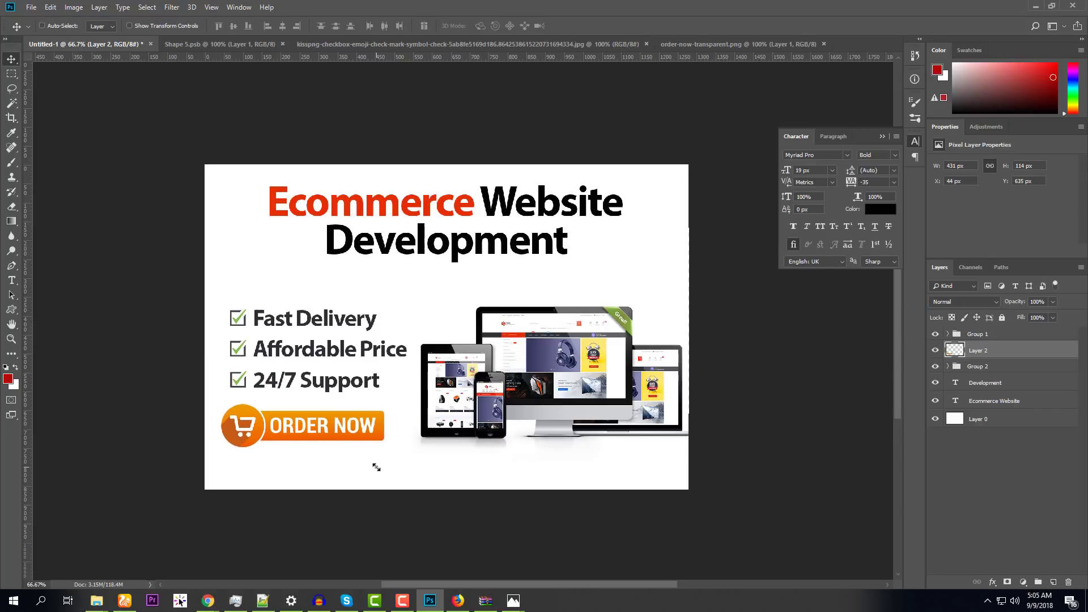
# Recolor the word "Ecommerce" in the headline with an orange sampled from the Order Now button
pyautogui.click(13, 286)
pyautogui.click(54, 282)
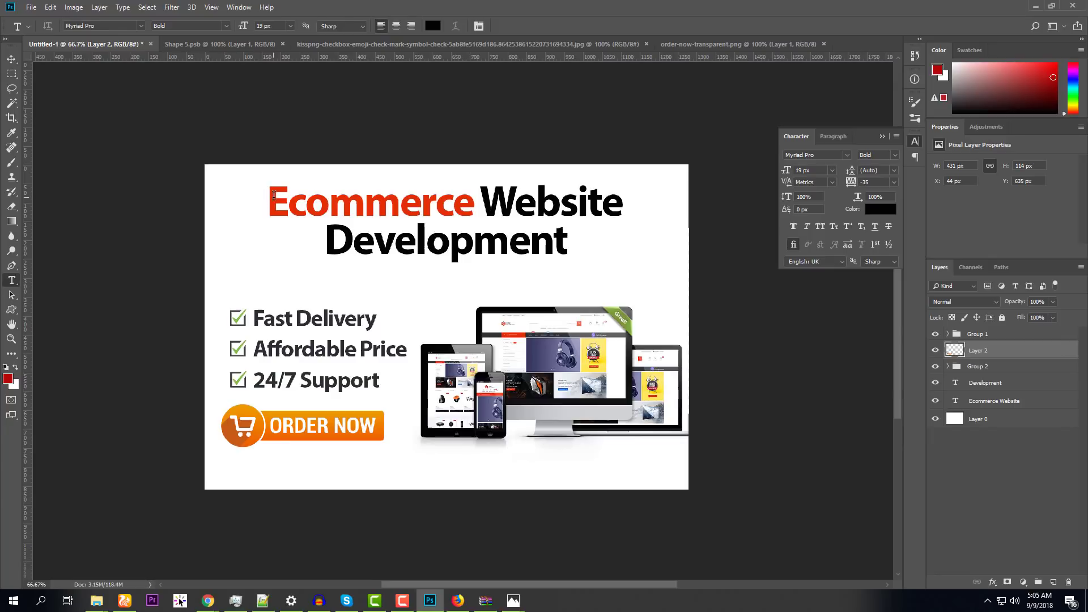
pyautogui.moveTo(270, 199); pyautogui.dragTo(476, 202)
pyautogui.click(437, 23)
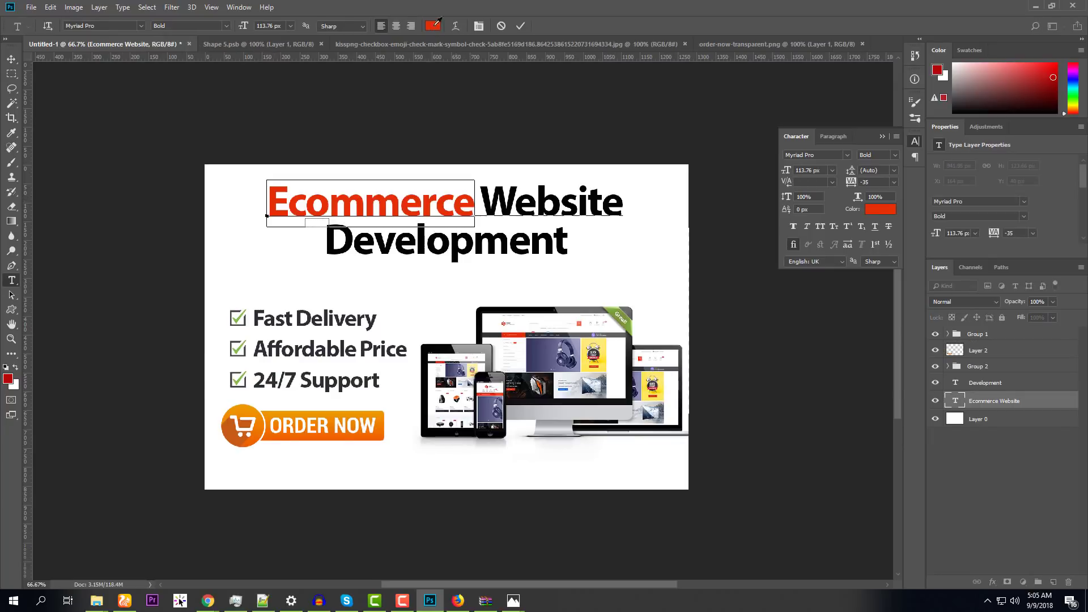
pyautogui.moveTo(431, 362); pyautogui.dragTo(709, 303)
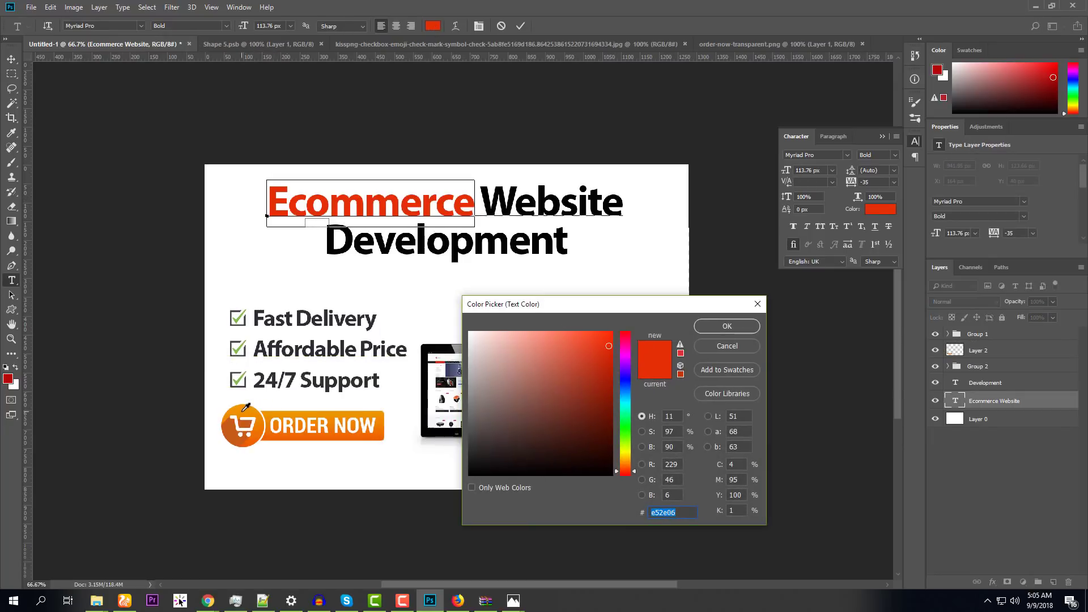
pyautogui.click(245, 411)
pyautogui.click(270, 436)
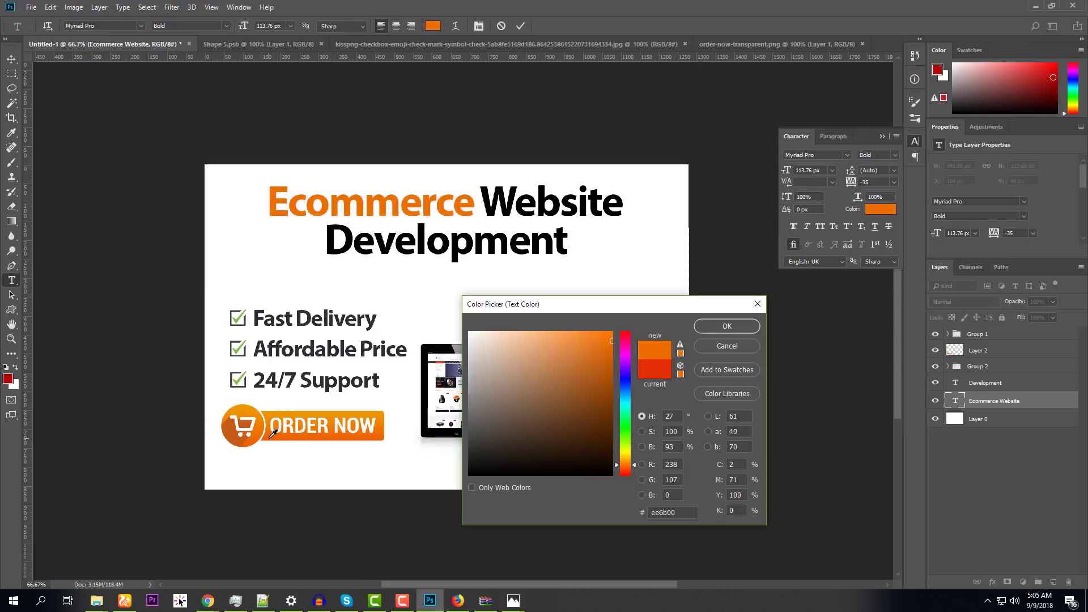
pyautogui.click(737, 327)
# Hide the interface panels and review the whole gig image at 100% zoom
pyautogui.moveTo(11, 59); pyautogui.dragTo(51, 62)
pyautogui.press('Tab')
pyautogui.keyDown('ctrl'); pyautogui.click(573, 371); pyautogui.keyUp('ctrl')
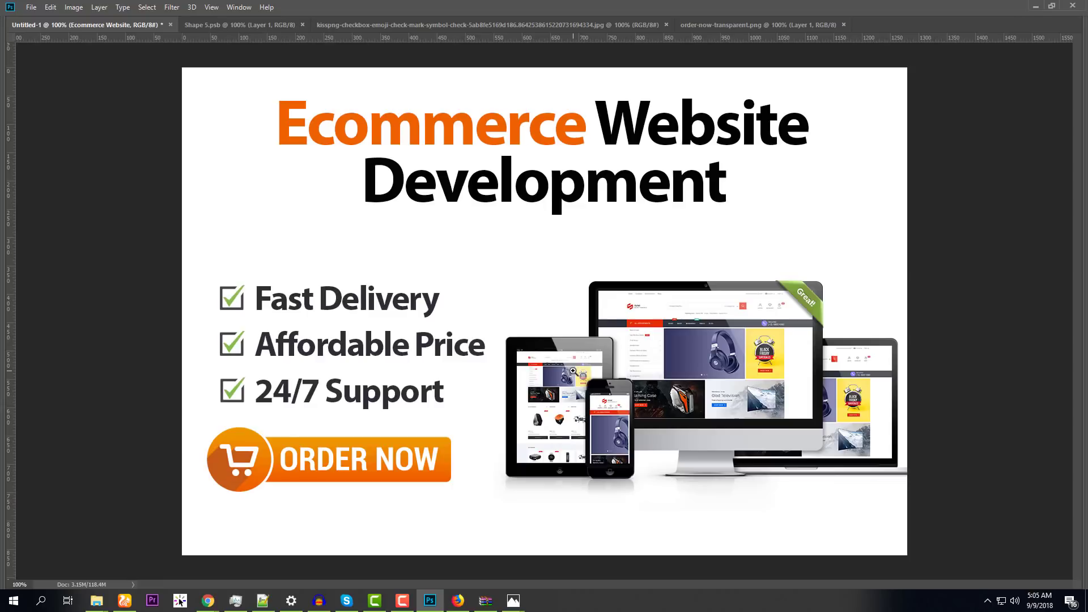